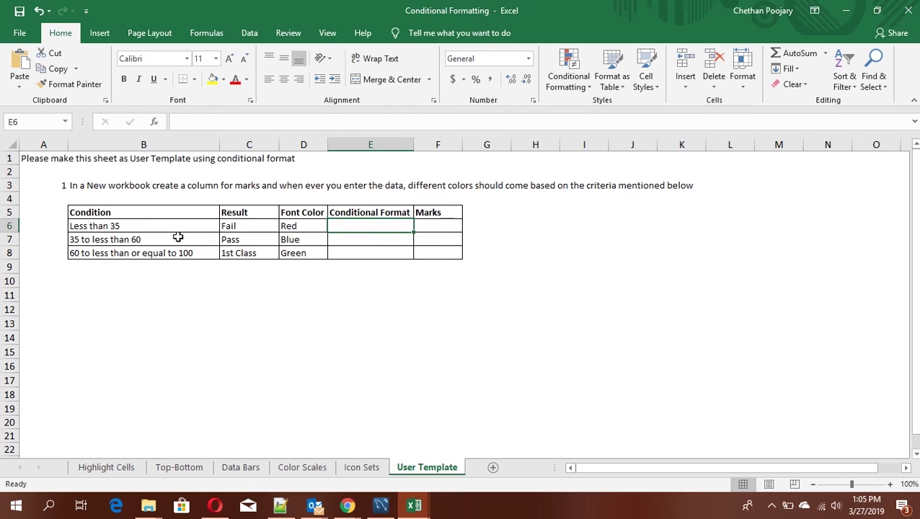
# Examine the task instruction in row 3 and the table's conditions, font colors, Conditional Format and Marks cells.
pyautogui.click(120, 214)
pyautogui.click(94, 186)
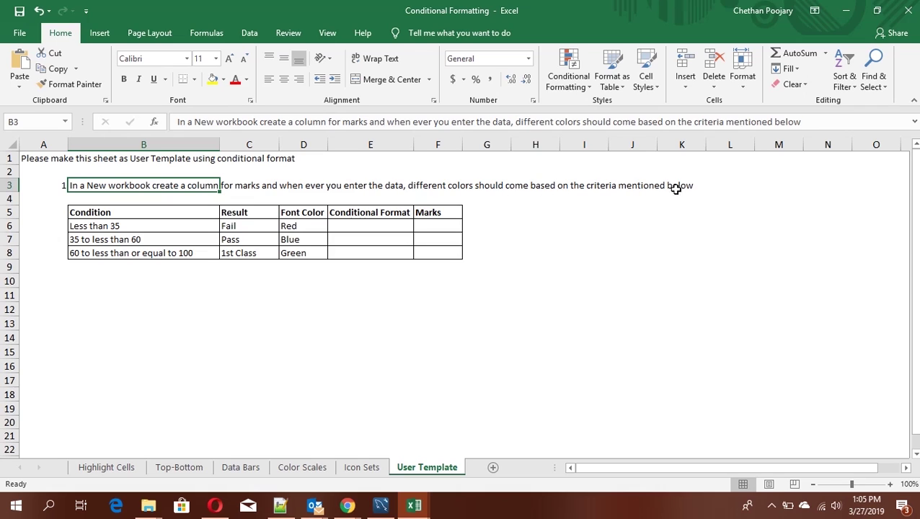
pyautogui.moveTo(90, 212); pyautogui.dragTo(433, 253)
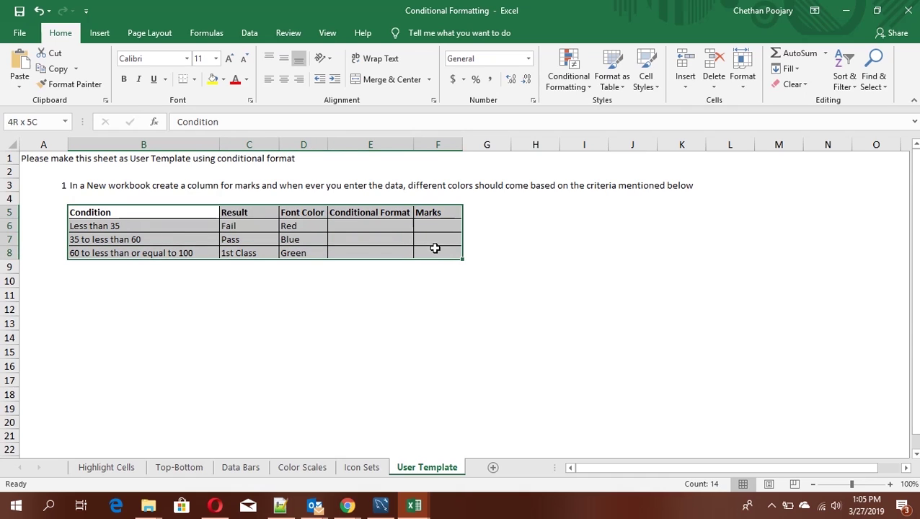
pyautogui.click(360, 227)
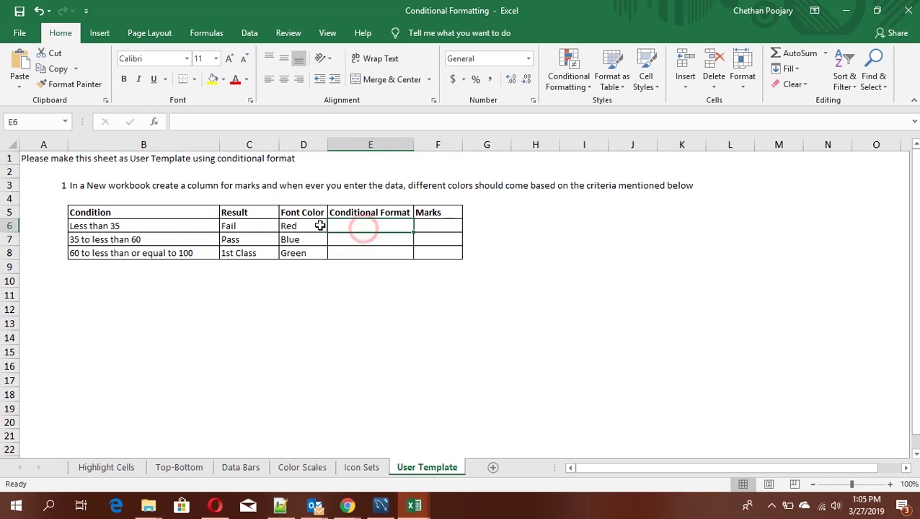
pyautogui.click(429, 222)
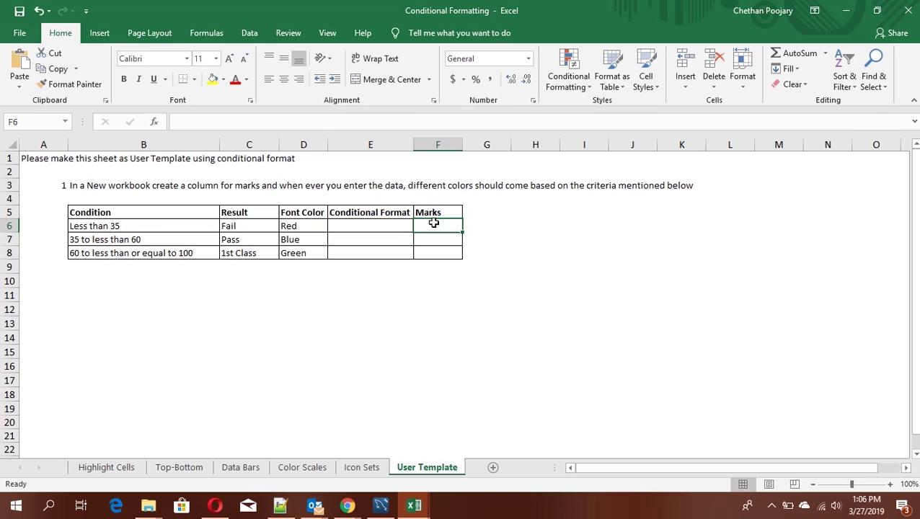
pyautogui.click(118, 225)
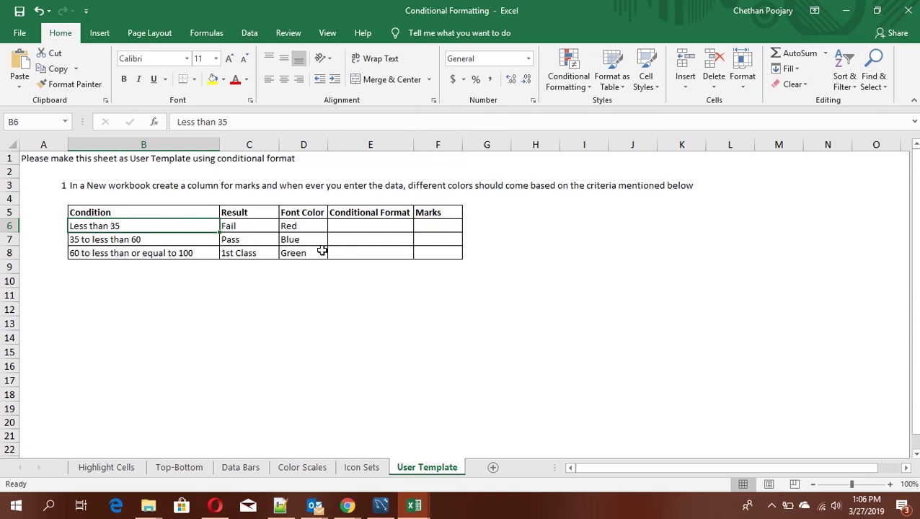
pyautogui.click(368, 230)
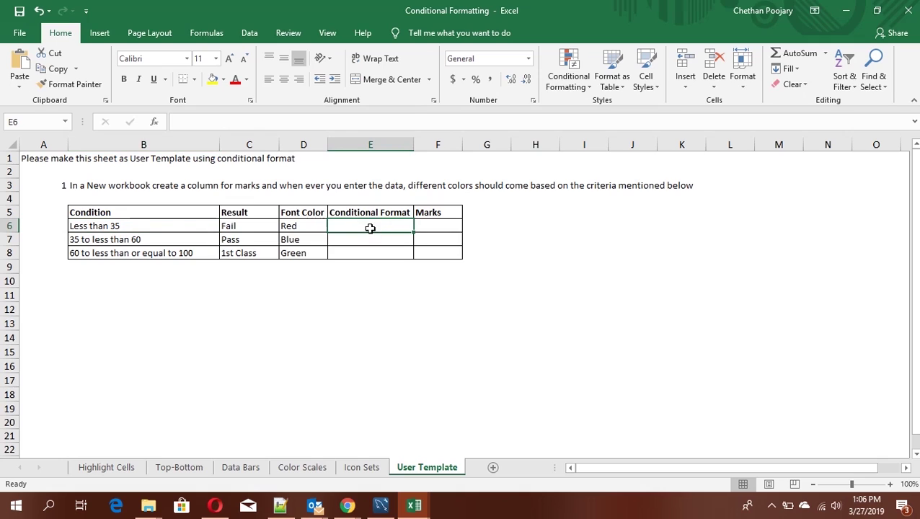
pyautogui.click(95, 227)
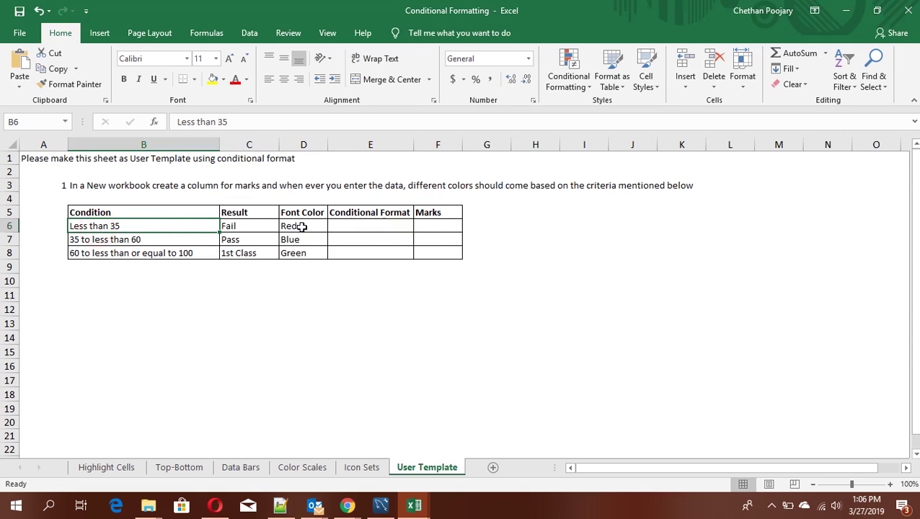
pyautogui.click(432, 226)
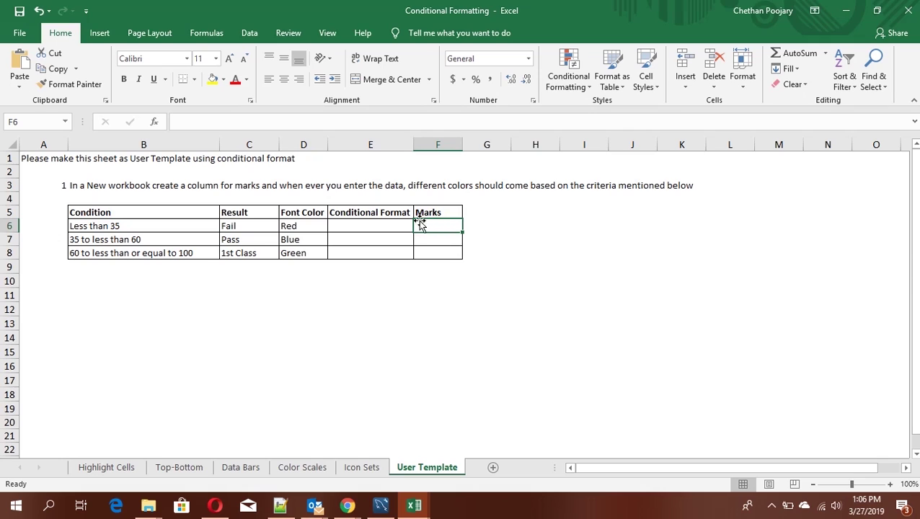
pyautogui.click(362, 229)
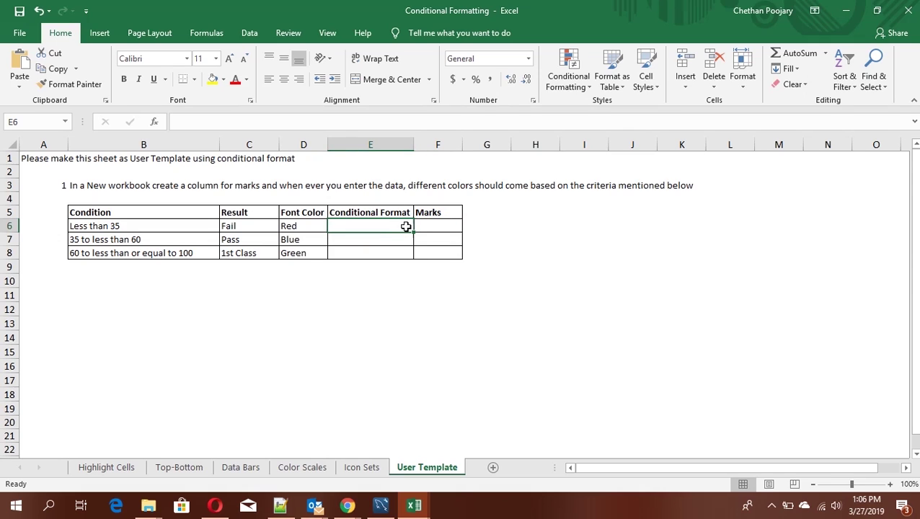
pyautogui.click(438, 214)
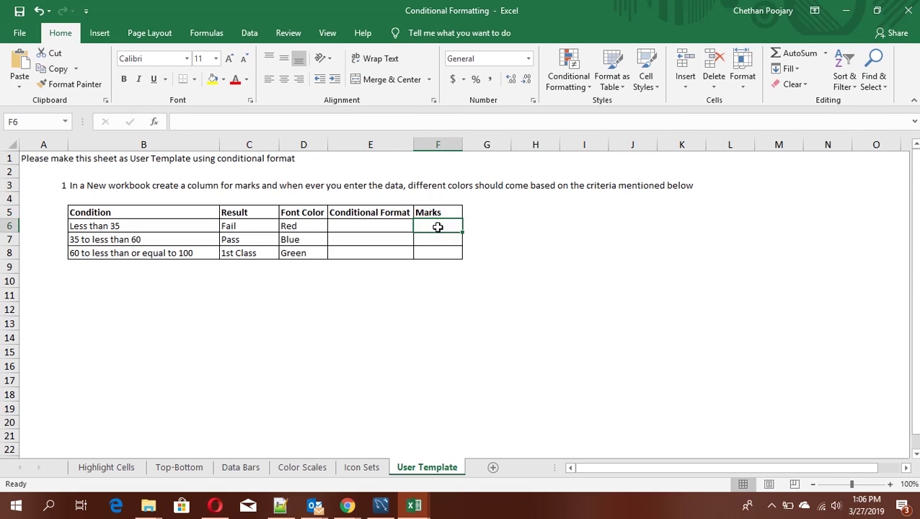
pyautogui.click(481, 225)
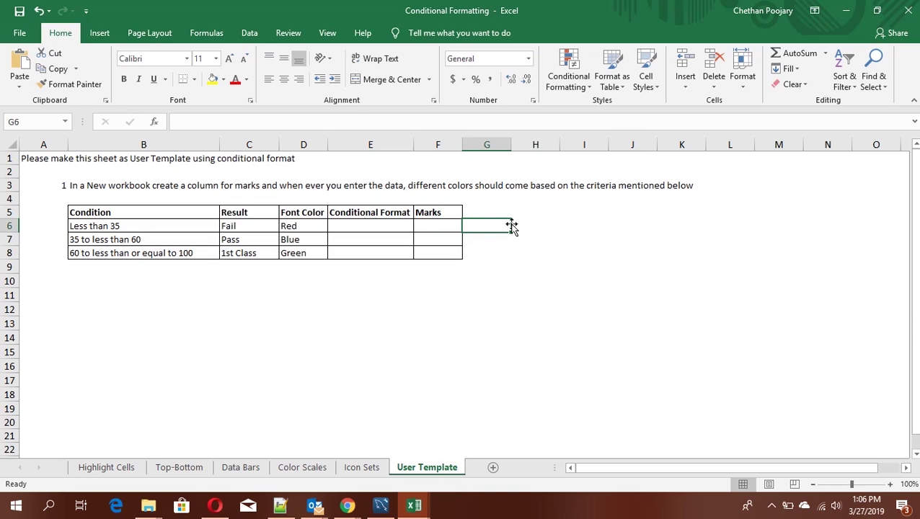
pyautogui.write('=')
pyautogui.press('Escape')
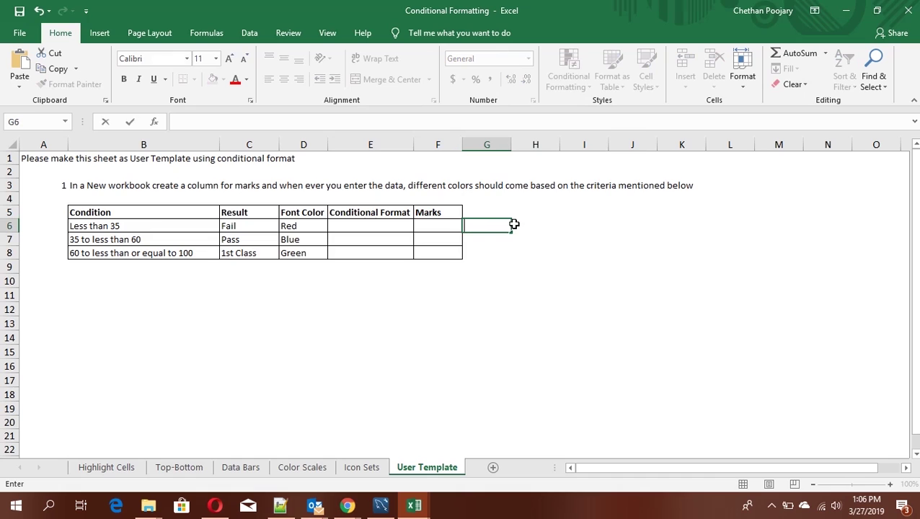
pyautogui.click(442, 223)
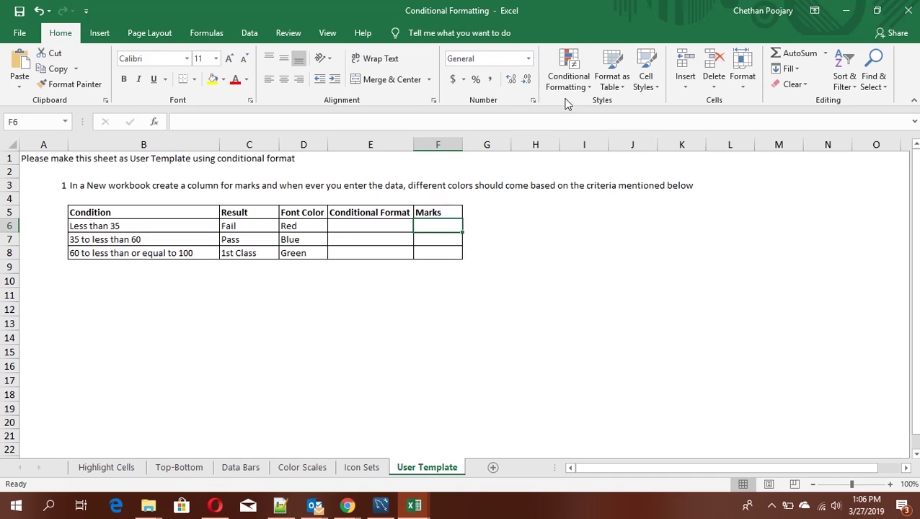
pyautogui.click(569, 88)
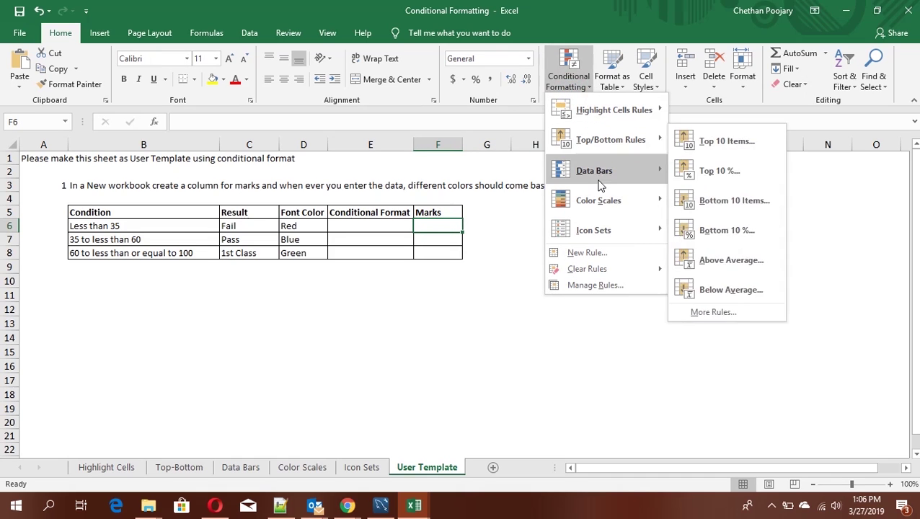
pyautogui.click(578, 254)
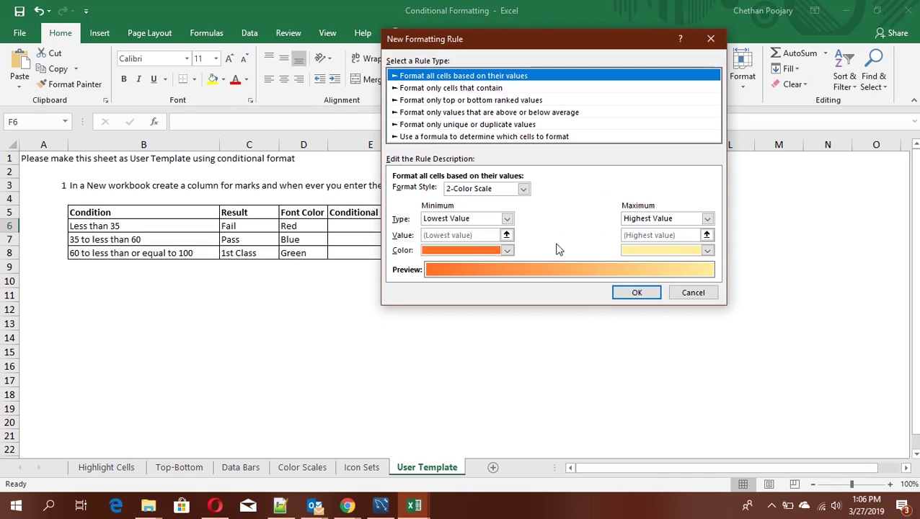
pyautogui.click(690, 292)
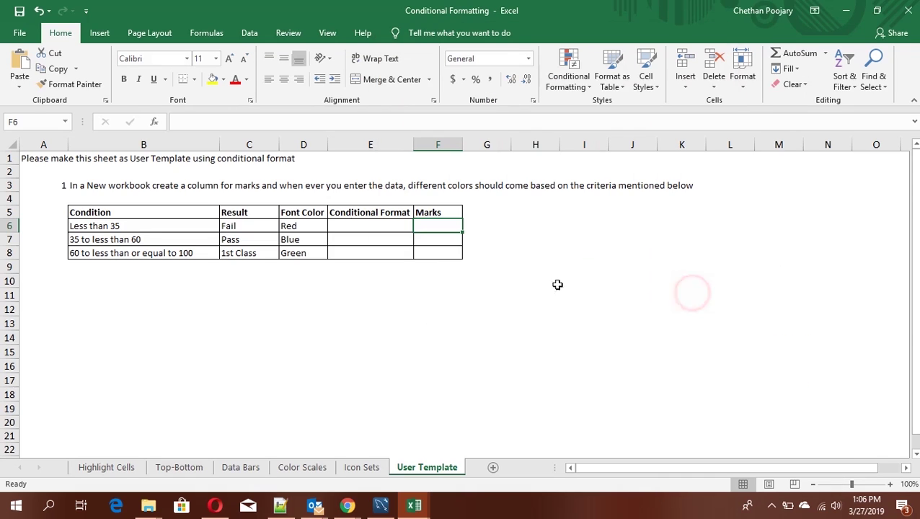
# Enter the formula =IF(F6<35,TRUE,FALSE) in cell G6, beside the first Marks cell.
pyautogui.click(482, 227)
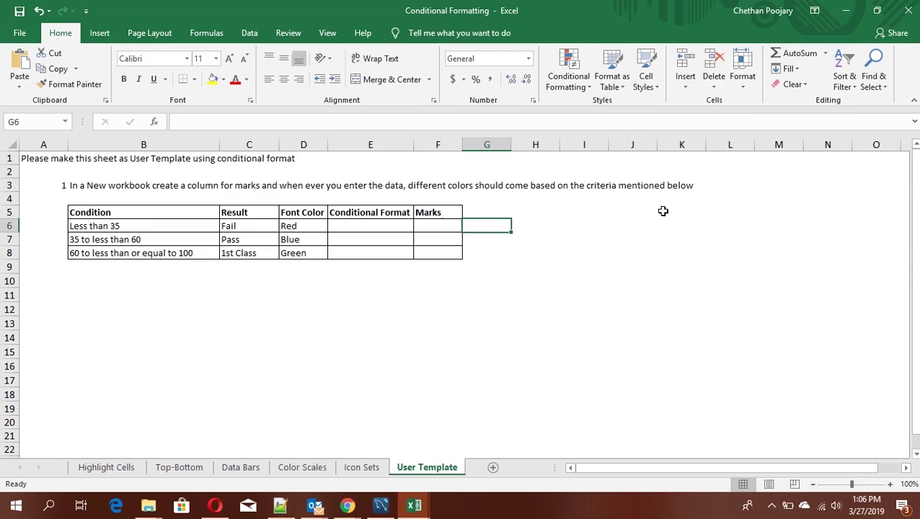
pyautogui.write('=IF')
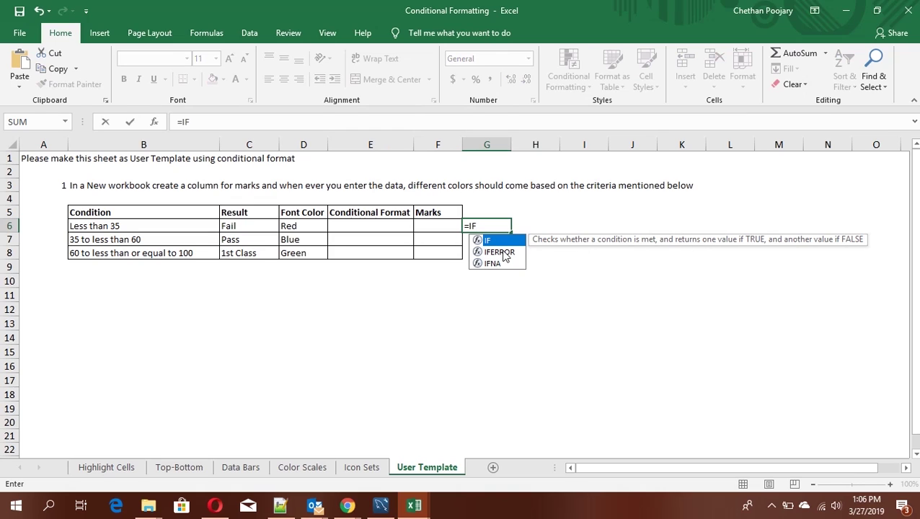
pyautogui.press('BackSpace')
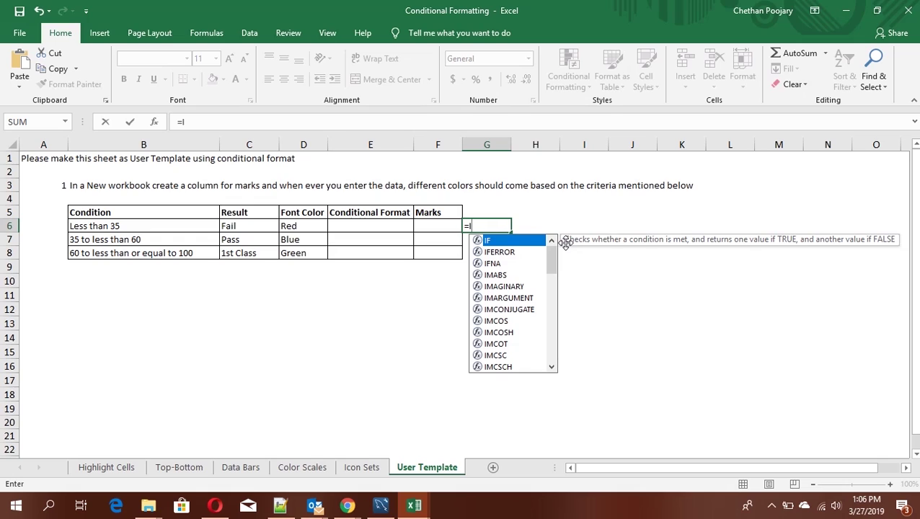
pyautogui.press('Tab')
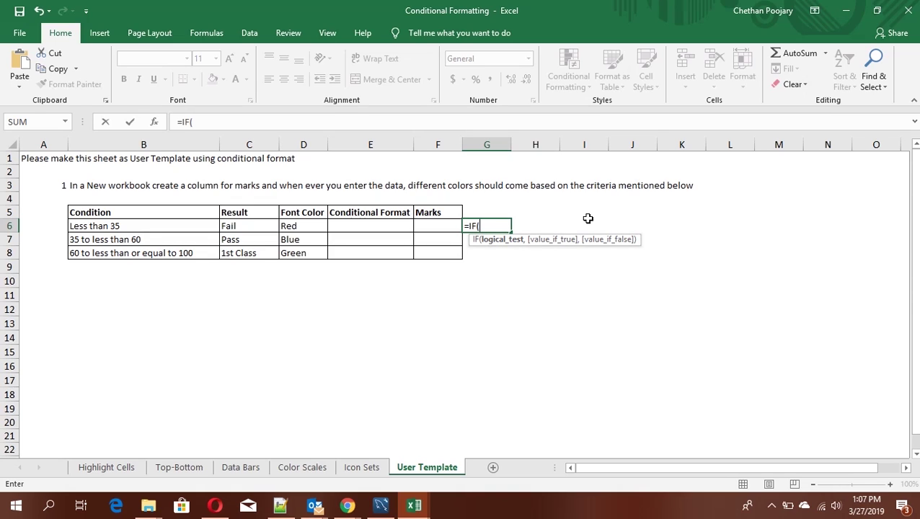
pyautogui.press('Left')
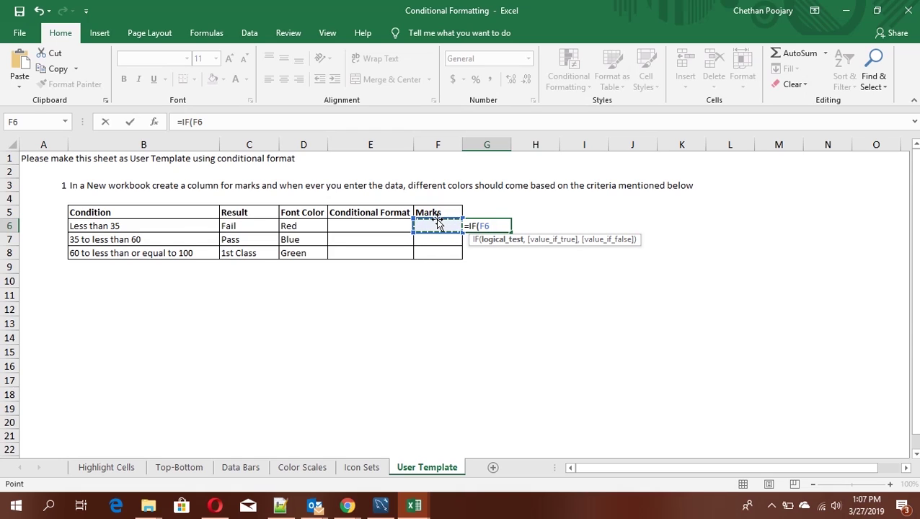
pyautogui.write('<')
pyautogui.click(158, 227)
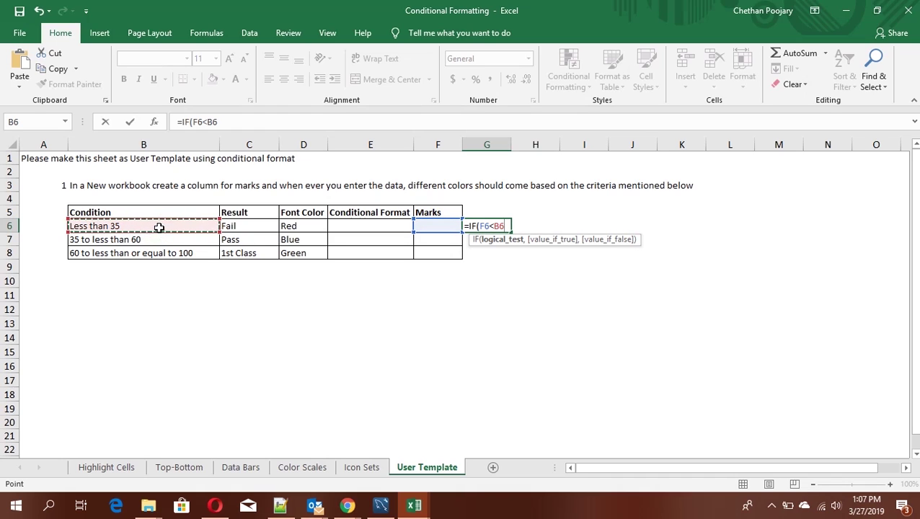
pyautogui.press('BackSpace')
pyautogui.press('BackSpace')
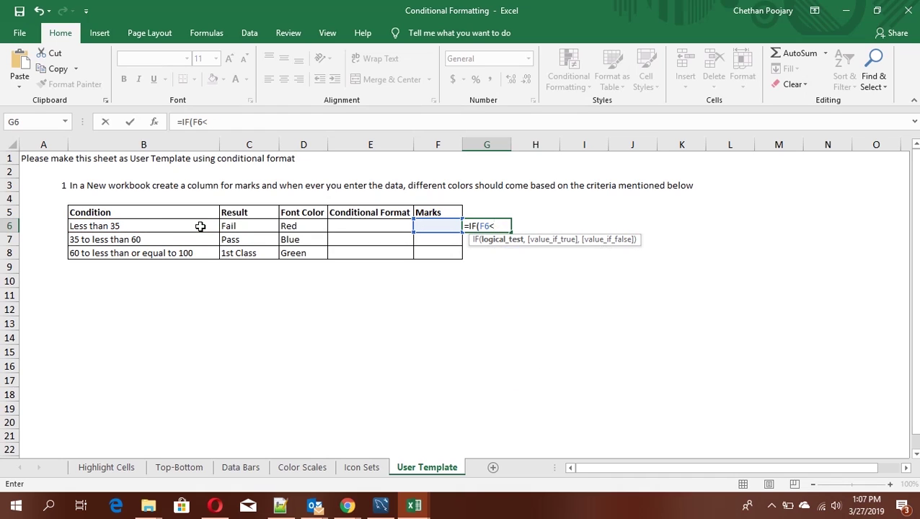
pyautogui.write('35,tRUE')
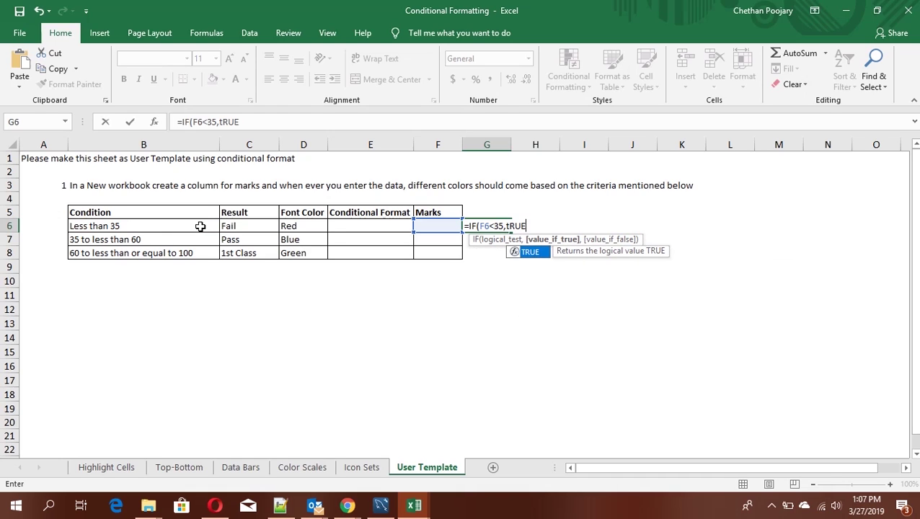
pyautogui.press('Tab')
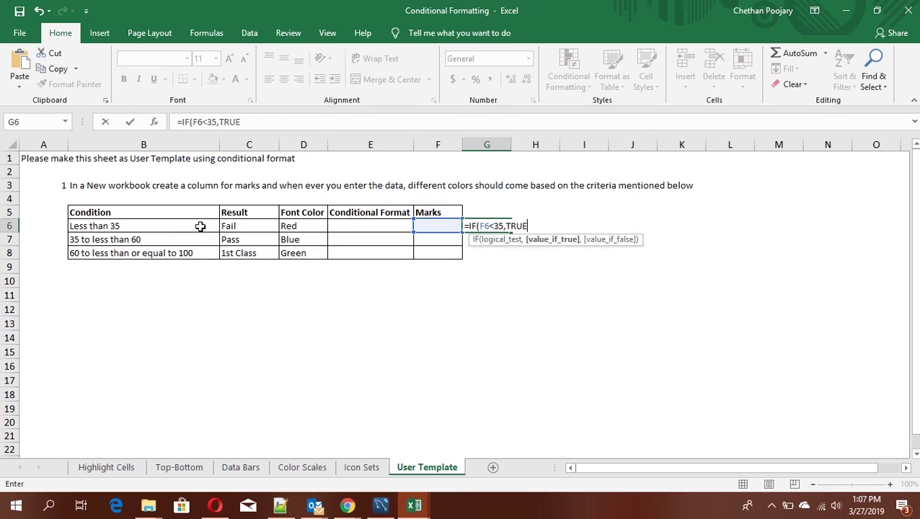
pyautogui.write(',fLAS')
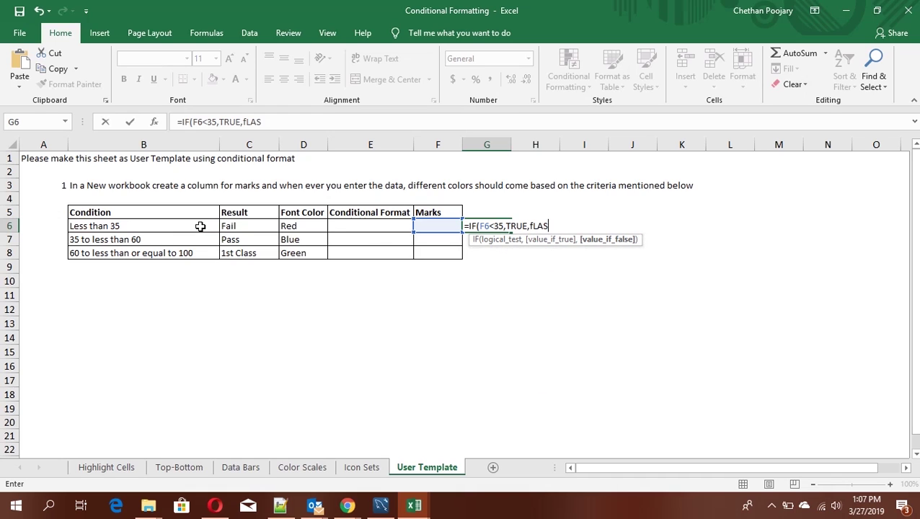
pyautogui.press('BackSpace')
pyautogui.press('BackSpace')
pyautogui.press('BackSpace')
pyautogui.write('AL')
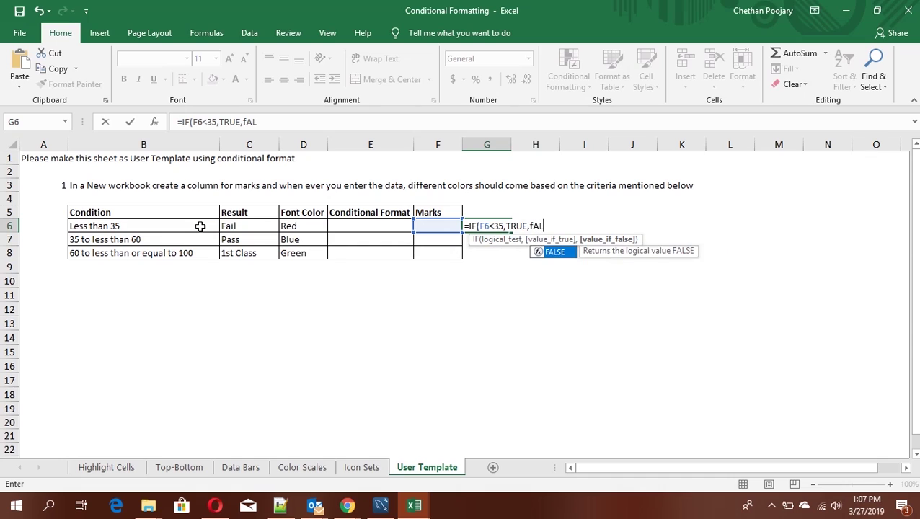
pyautogui.press('Tab')
pyautogui.press('Return')
# Test the formula by entering 25 and then 36 as the marks in cell F6.
pyautogui.press('Up')
pyautogui.press('Left')
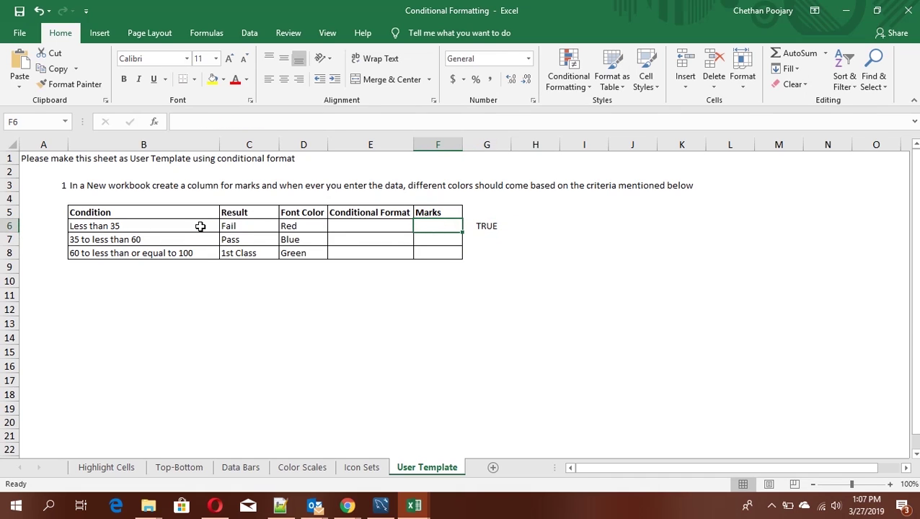
pyautogui.write('25')
pyautogui.press('Return')
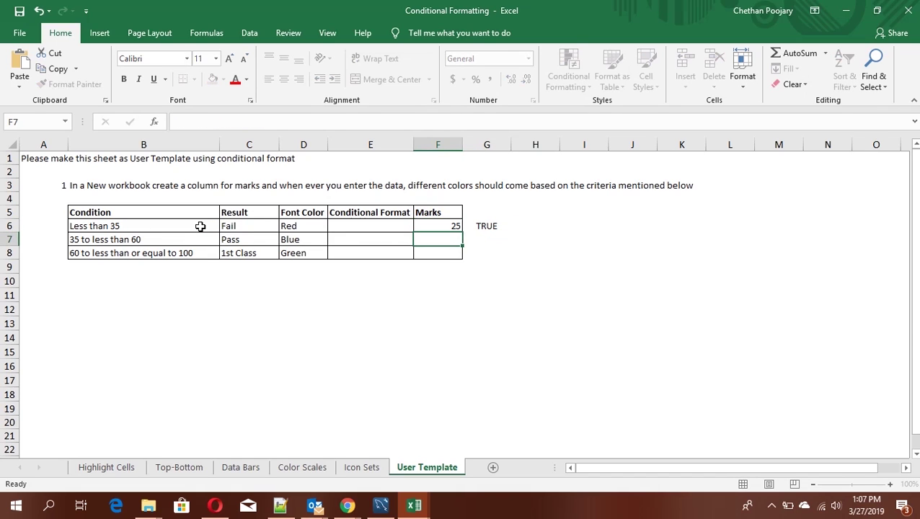
pyautogui.press('Up')
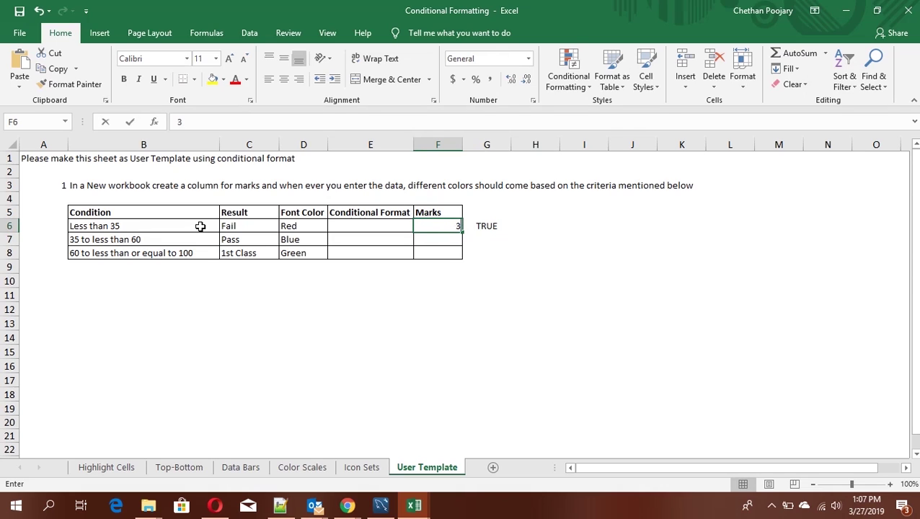
pyautogui.write('36')
pyautogui.press('Return')
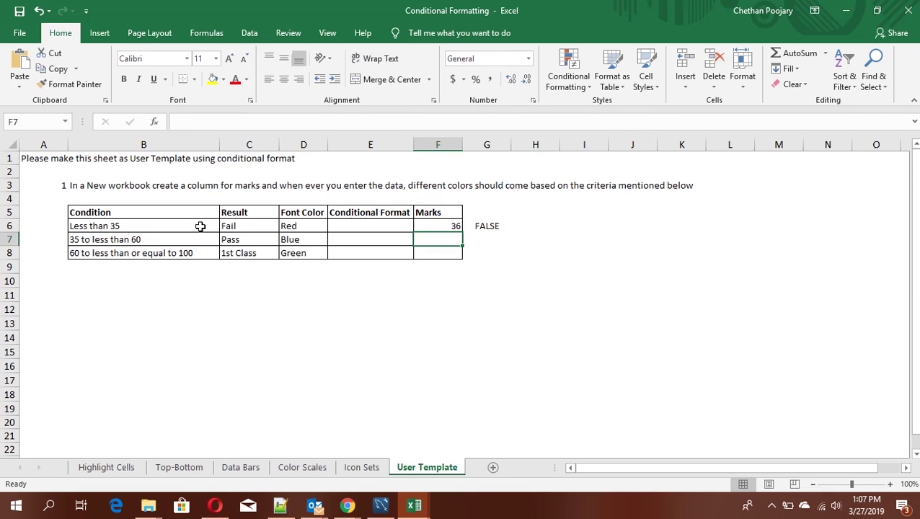
# Copy the full formula text =IF(F6<35,TRUE,FALSE) from cell G6 and leave the cell unedited.
pyautogui.press('Up')
pyautogui.press('Right')
pyautogui.press('Left')
pyautogui.press('Right')
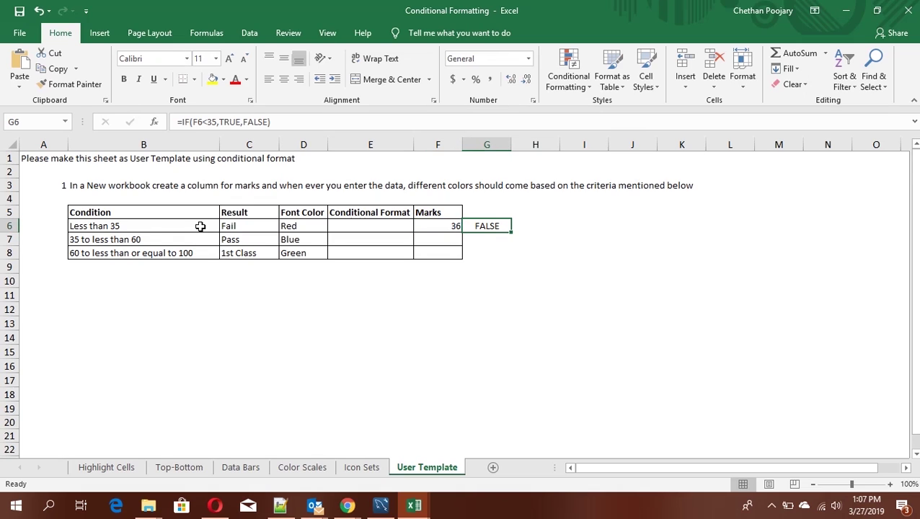
pyautogui.press('F2')
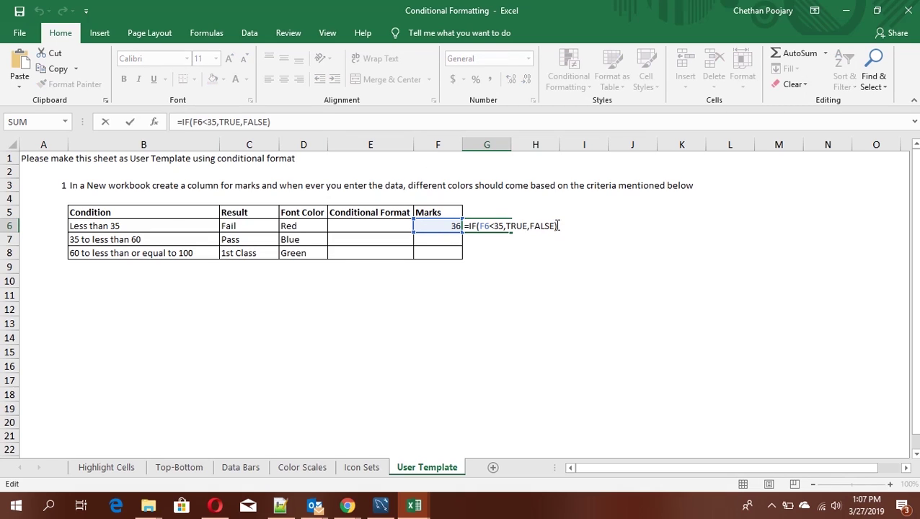
pyautogui.moveTo(559, 226); pyautogui.dragTo(456, 224)
pyautogui.hotkey('ctrl', 'c')
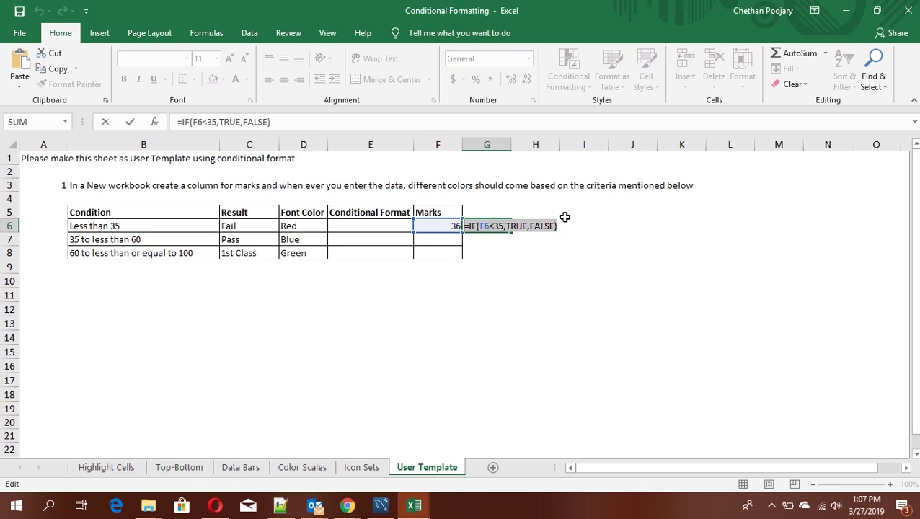
pyautogui.click(538, 238)
pyautogui.press('Escape')
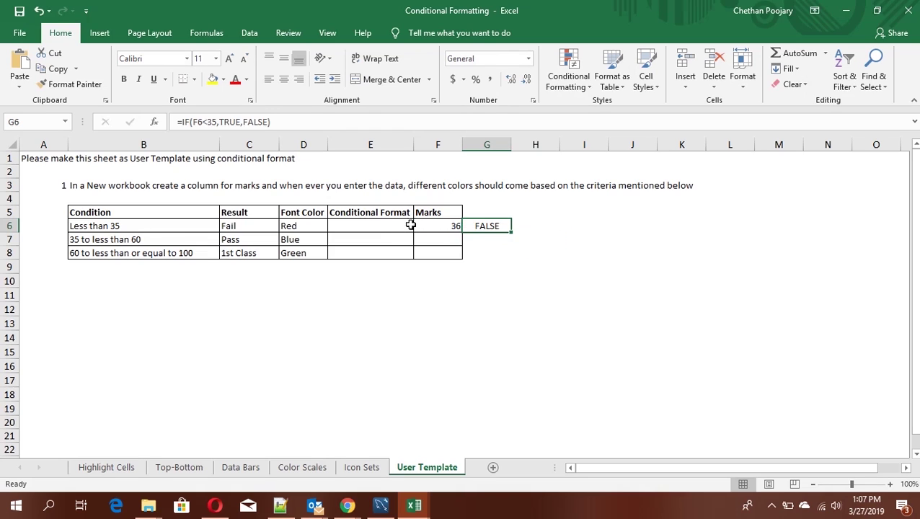
# Create a formula-based conditional formatting rule for cell E6, pasting the copied formula =IF(F6<35,TRUE,FALSE) as its condition.
pyautogui.click(385, 227)
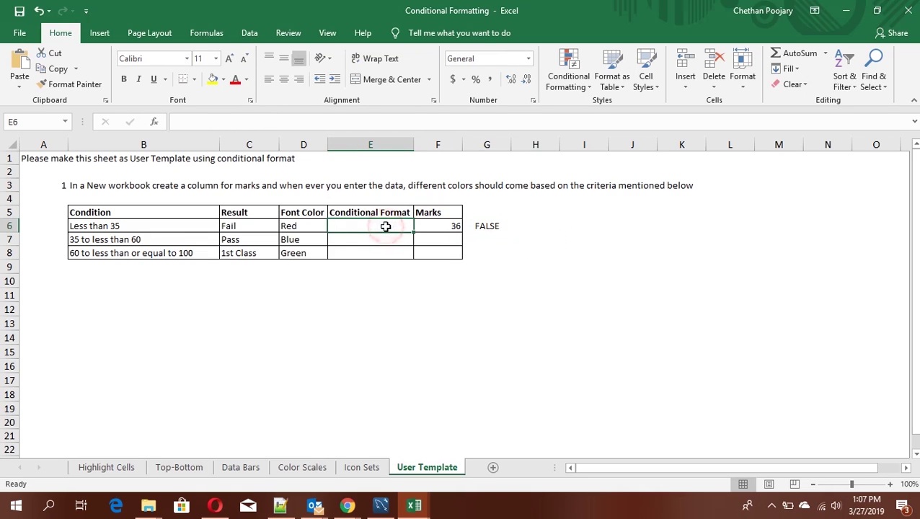
pyautogui.click(383, 227)
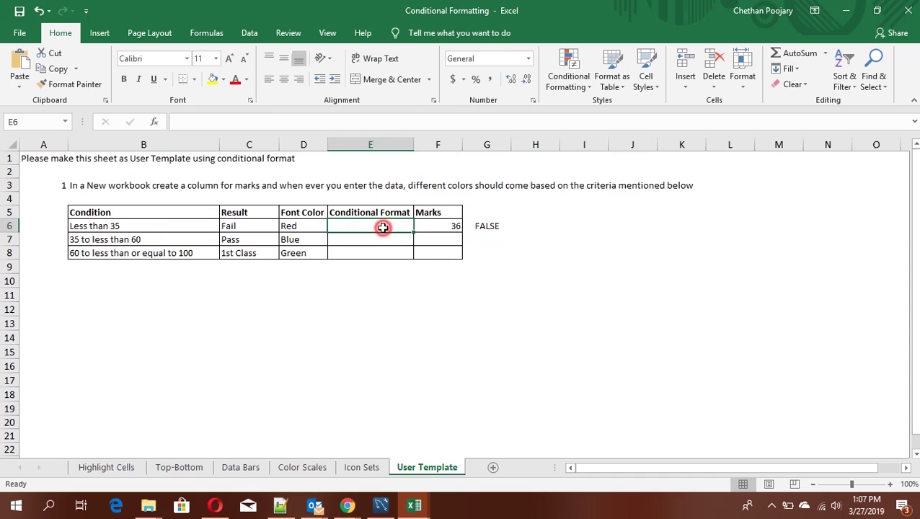
pyautogui.click(580, 87)
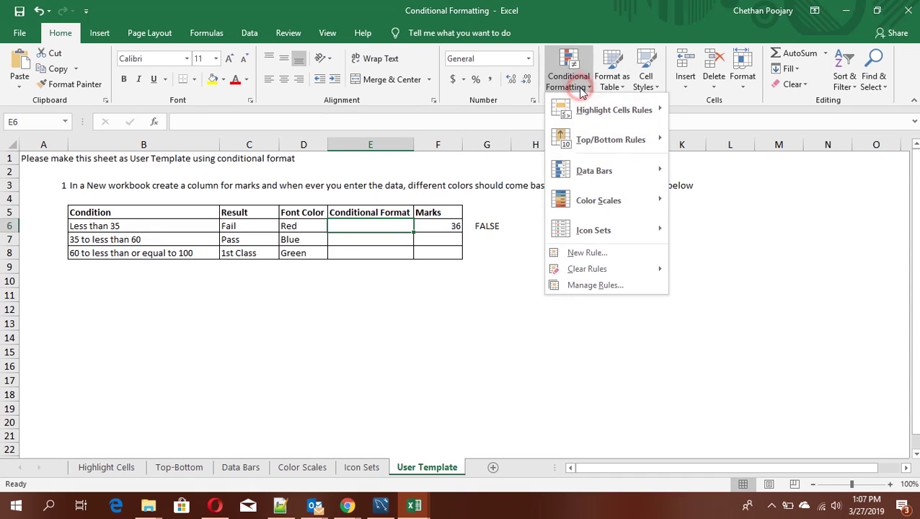
pyautogui.click(580, 252)
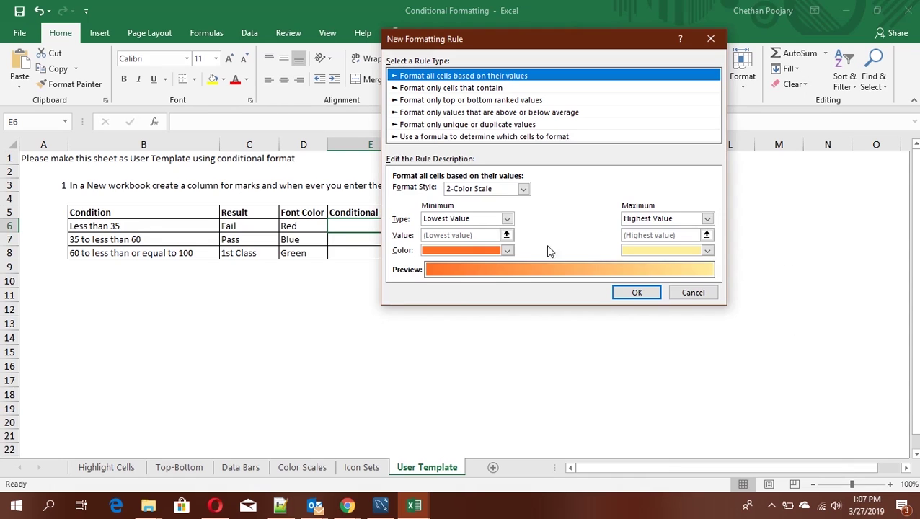
pyautogui.click(417, 138)
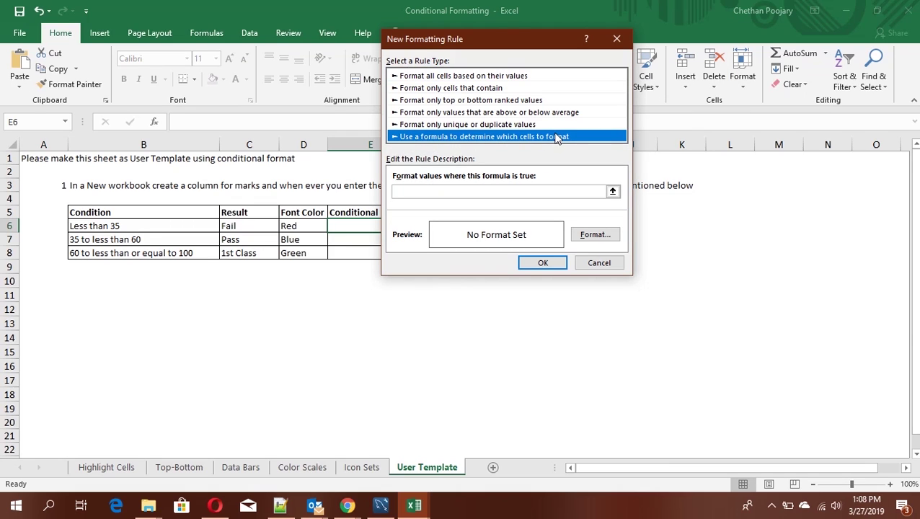
pyautogui.click(426, 192)
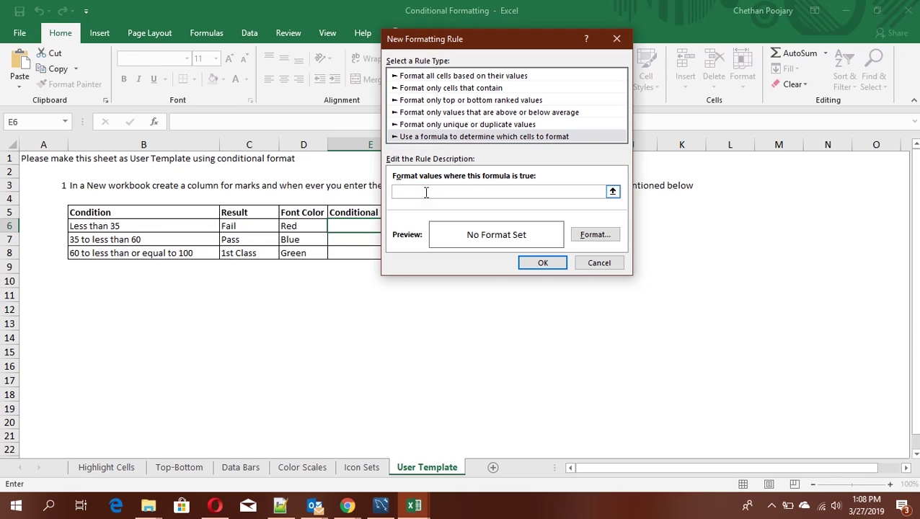
pyautogui.hotkey('ctrl', 'v')
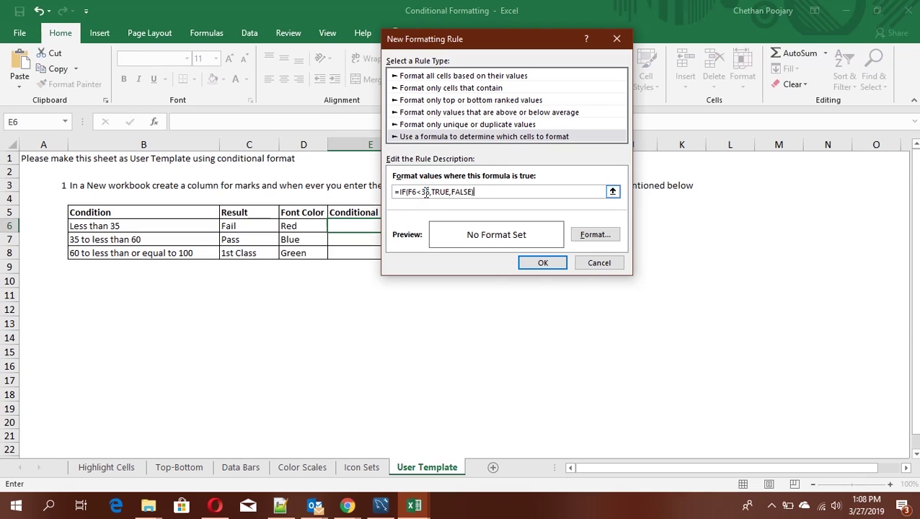
# Give the rule a plain red background fill and apply it to cell E6.
pyautogui.click(587, 236)
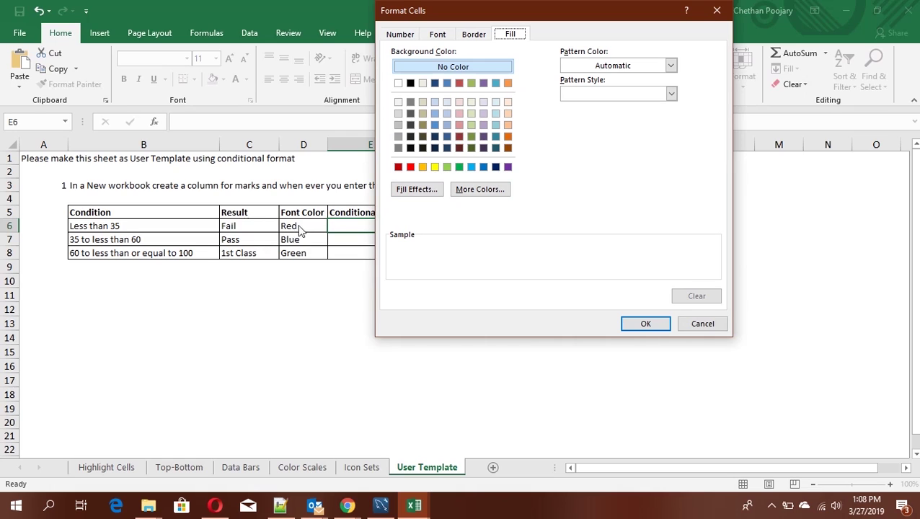
pyautogui.click(409, 167)
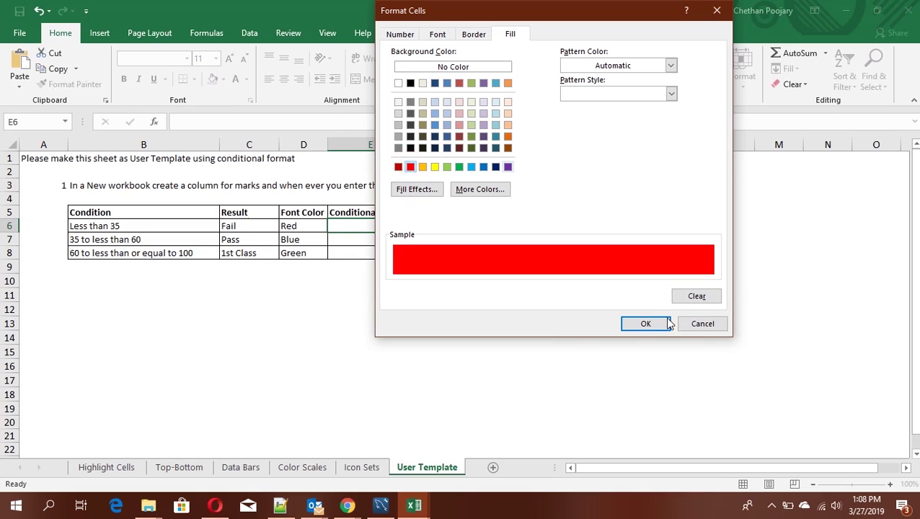
pyautogui.click(644, 324)
pyautogui.click(565, 264)
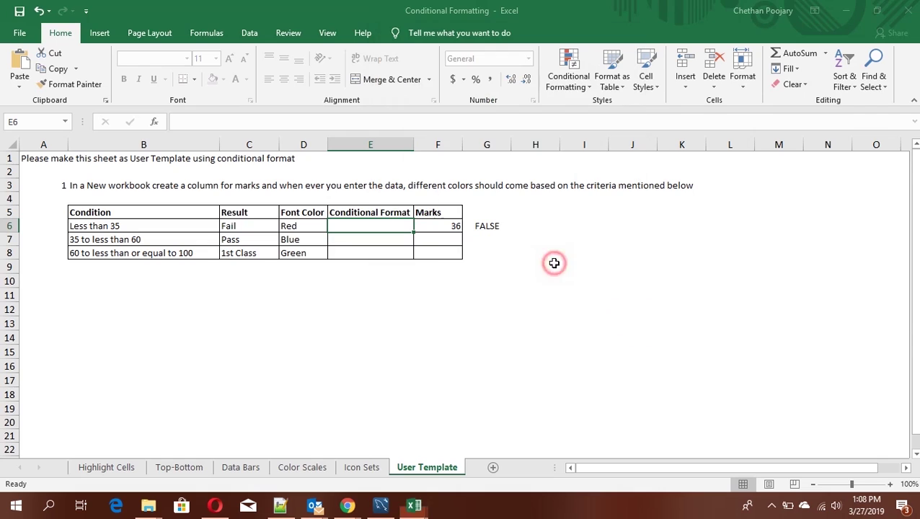
# Set the marks in cell F6 to 25 to test the red formatting rule.
pyautogui.click(445, 227)
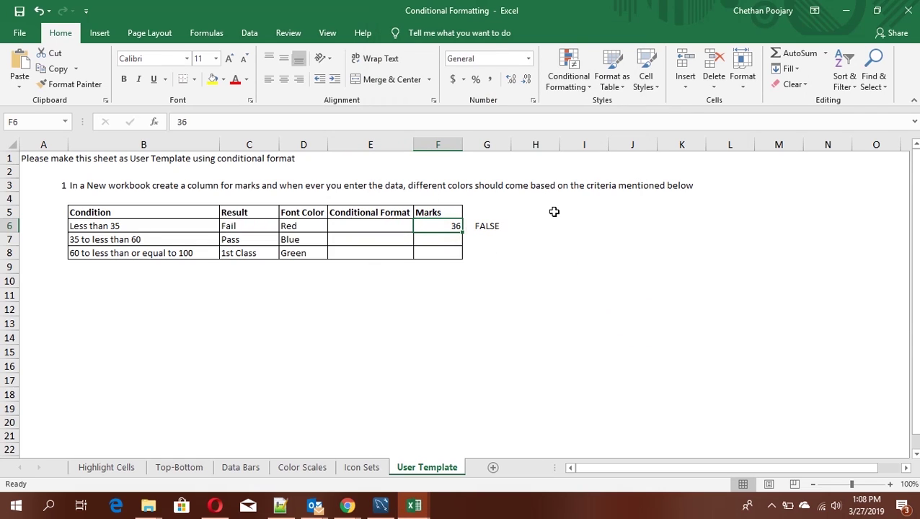
pyautogui.write('25')
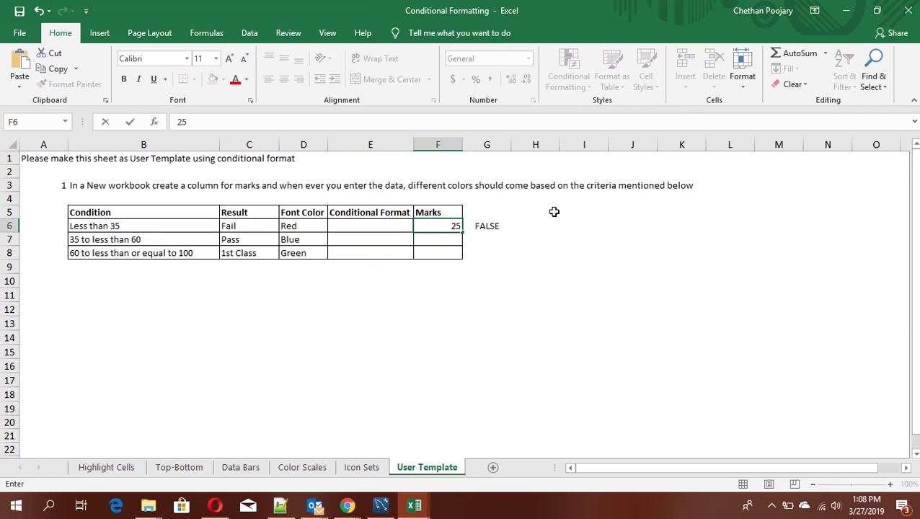
pyautogui.press('Return')
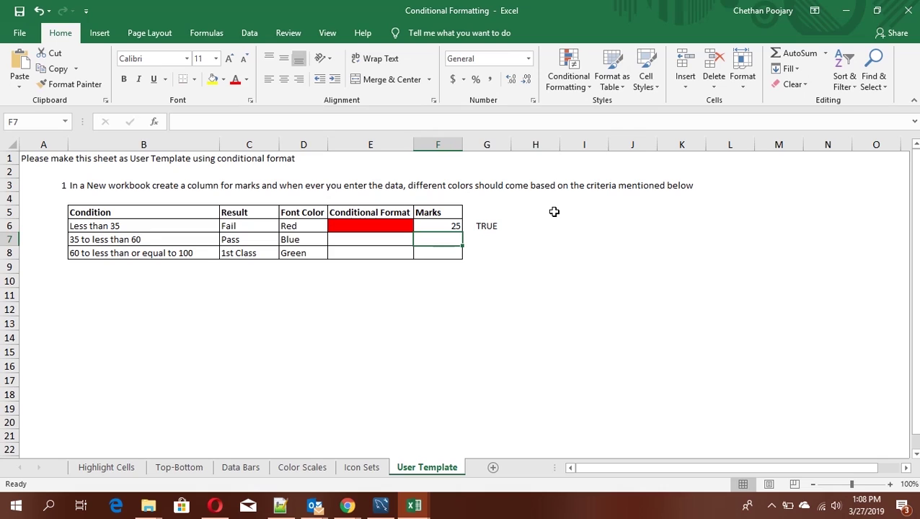
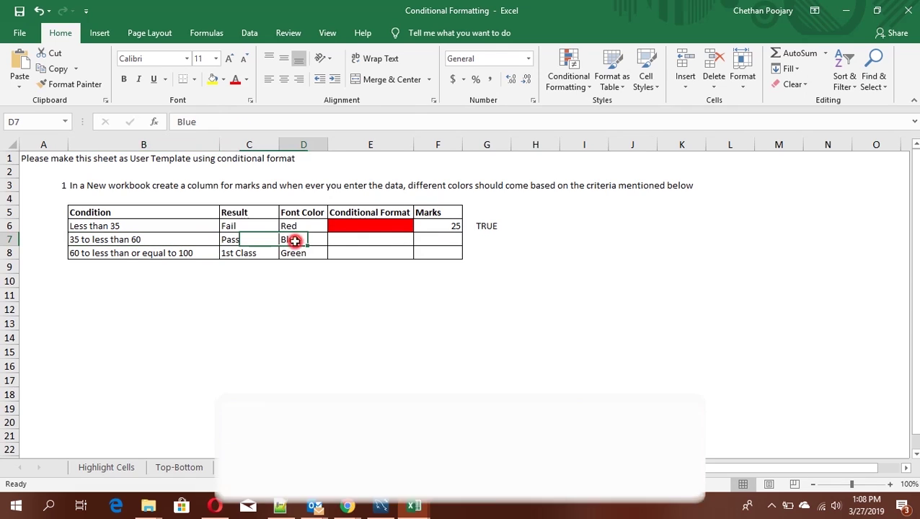
# Enter the nested formula =IF(F7>35,IF(F7<60,TRUE,FALSE)) in cell G7, beside the Marks cell of the Pass row.
pyautogui.click(429, 239)
pyautogui.click(487, 238)
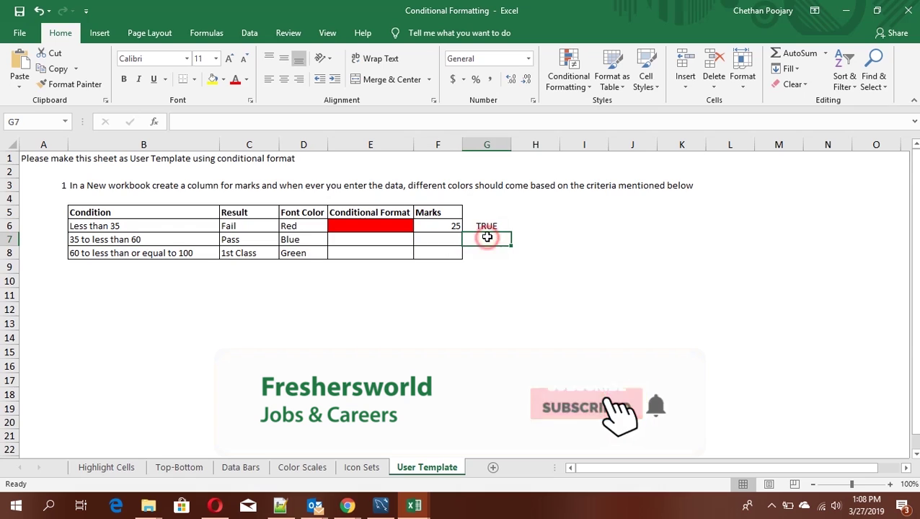
pyautogui.write('=if')
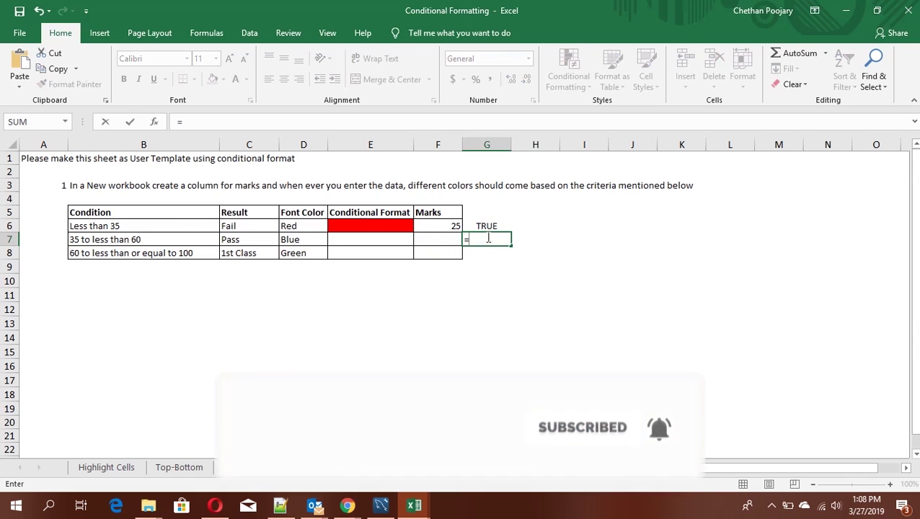
pyautogui.press('Tab')
pyautogui.click(437, 240)
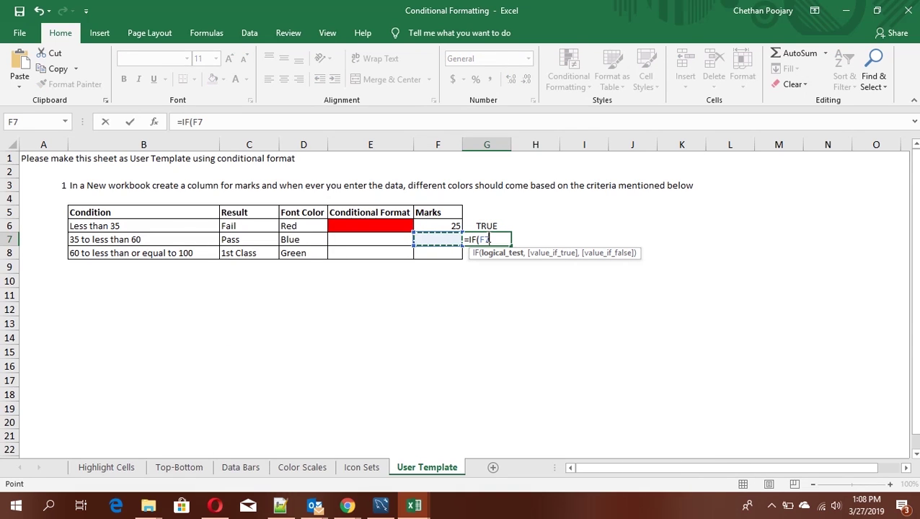
pyautogui.write('>')
pyautogui.write('35,')
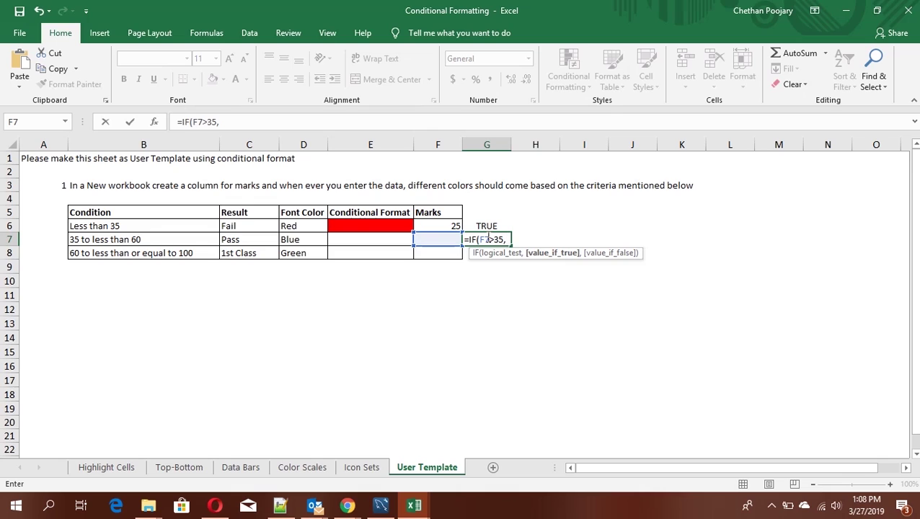
pyautogui.write('IF(')
pyautogui.press('Left')
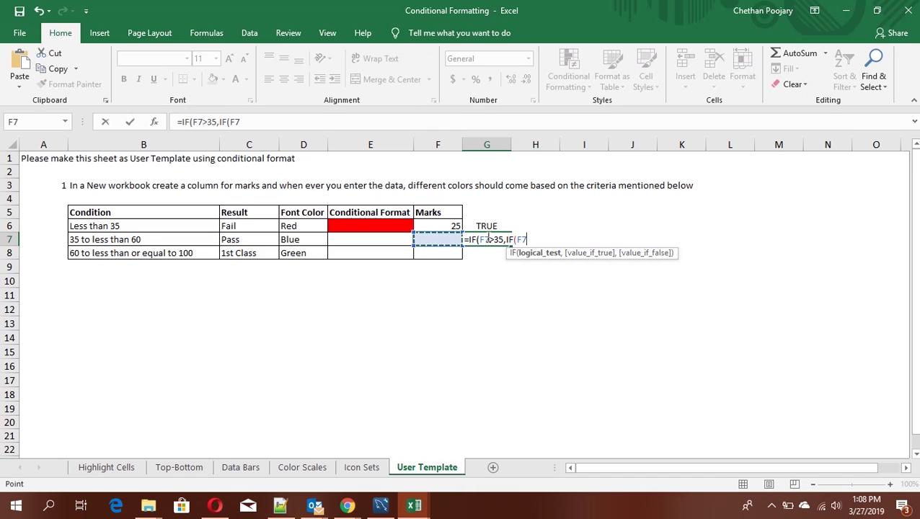
pyautogui.write('<60')
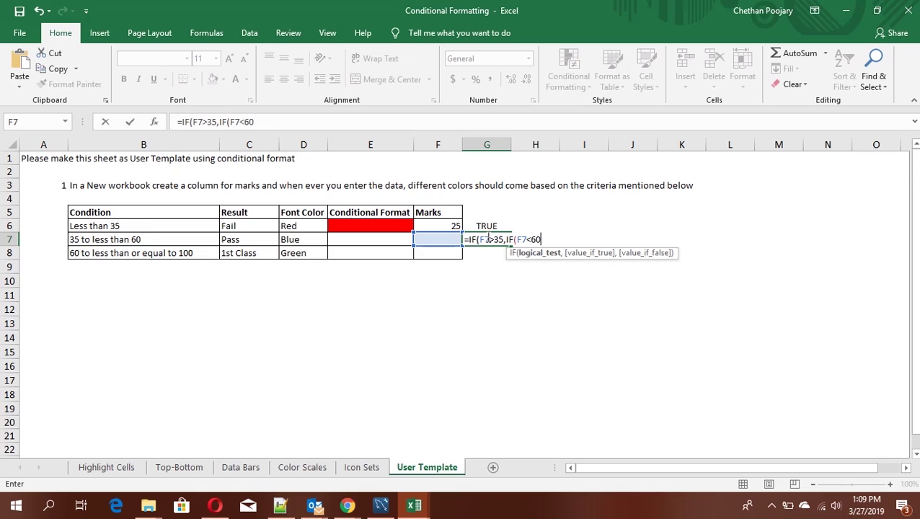
pyautogui.write(',TU')
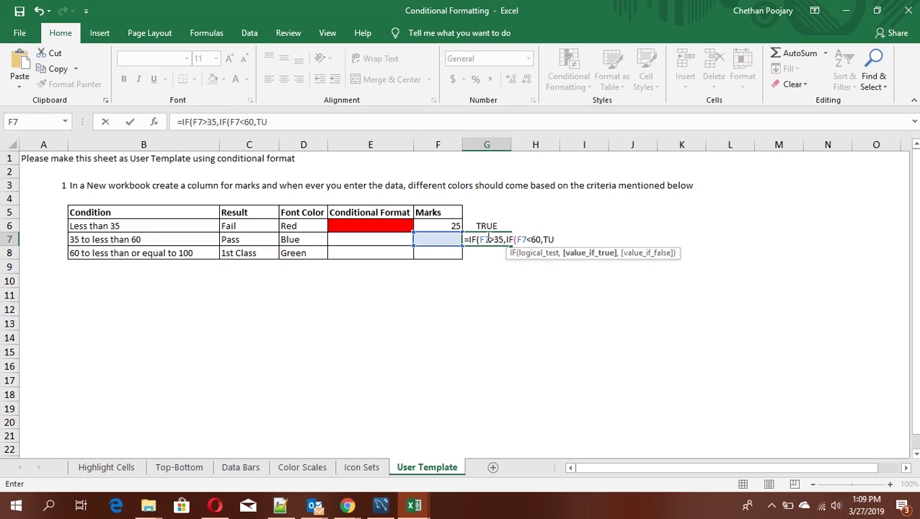
pyautogui.press('BackSpace')
pyautogui.write('R')
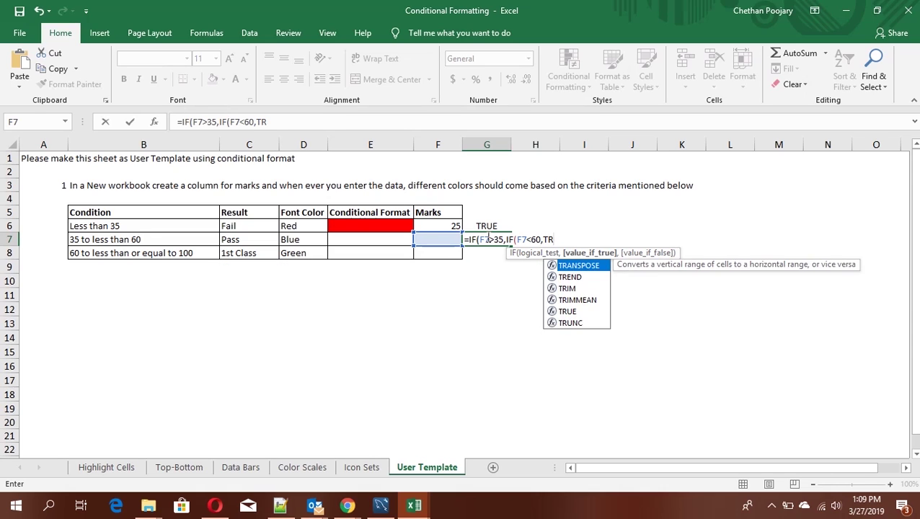
pyautogui.write('UE,')
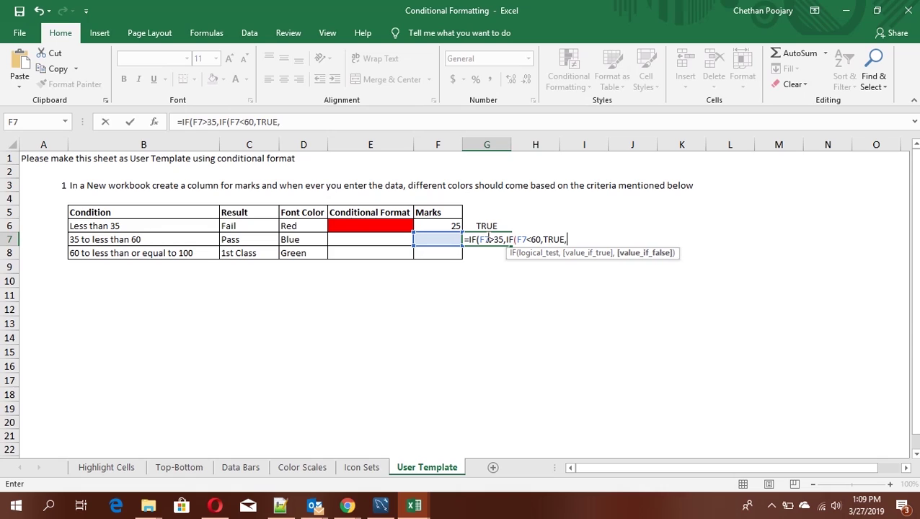
pyautogui.write('fLAS')
pyautogui.press('BackSpace')
pyautogui.press('BackSpace')
pyautogui.press('BackSpace')
pyautogui.write('L')
pyautogui.press('Tab')
pyautogui.press('Return')
pyautogui.press('Return')
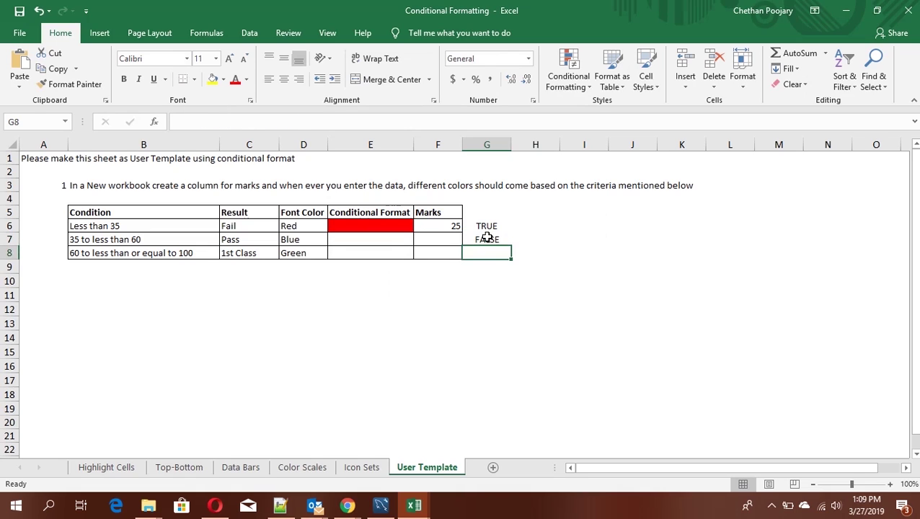
# Test the nested formula in G7 by entering 25 and then 57 as the marks in cell F7.
pyautogui.click(487, 240)
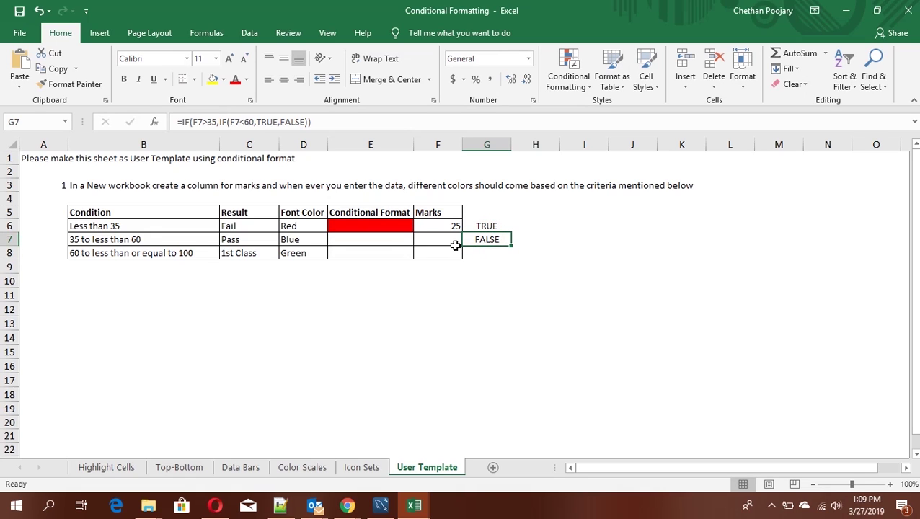
pyautogui.click(455, 243)
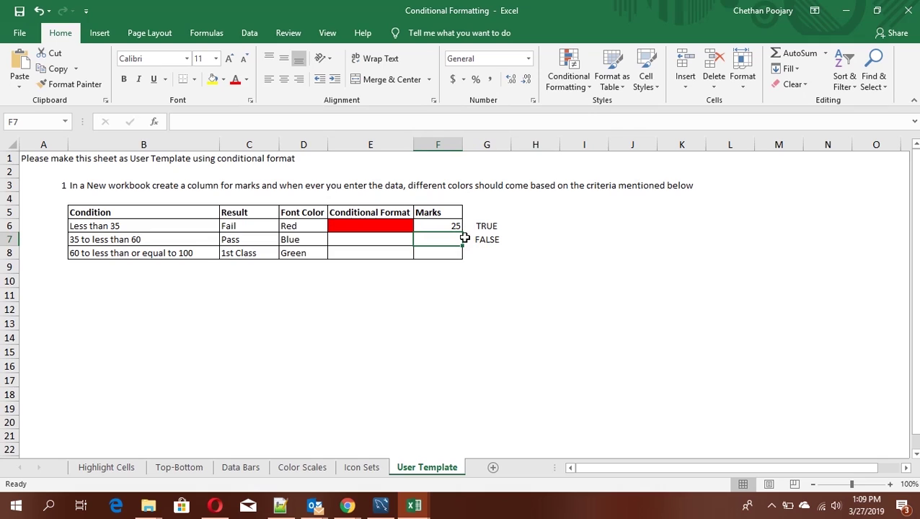
pyautogui.write('25')
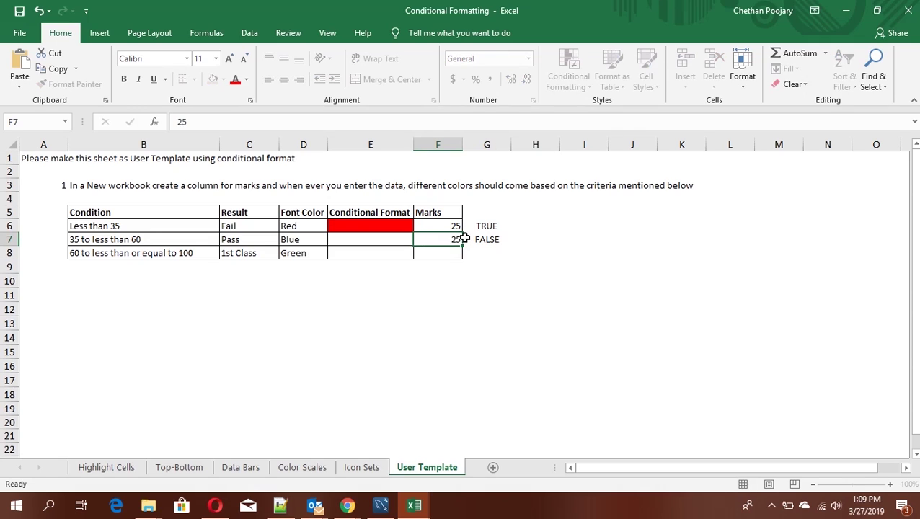
pyautogui.press('Return')
pyautogui.press('Up')
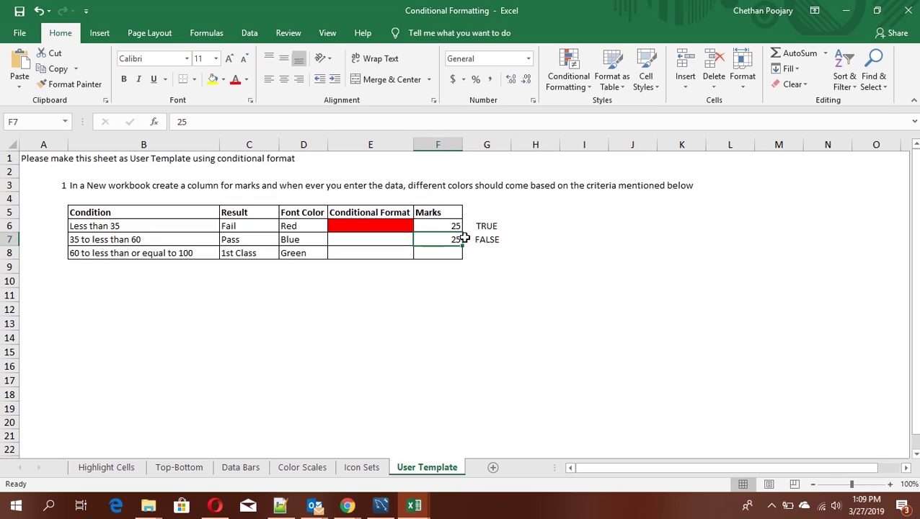
pyautogui.write('57')
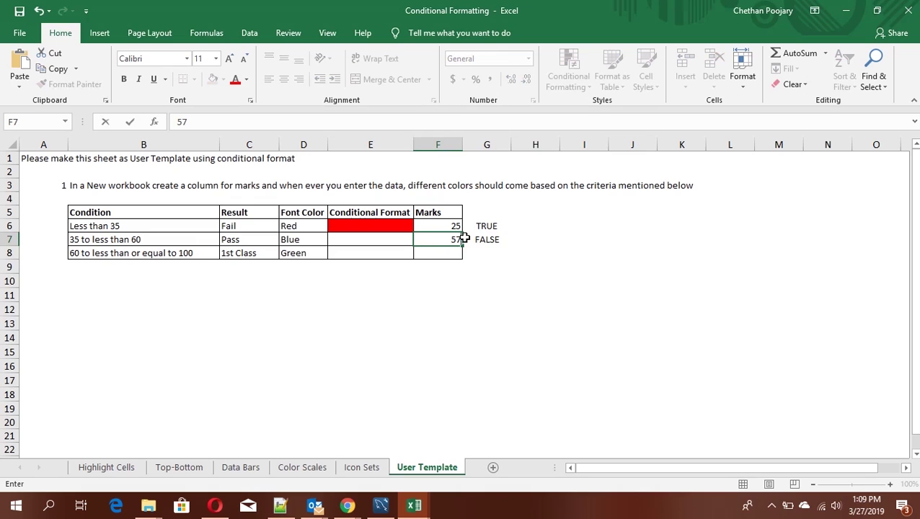
pyautogui.press('Return')
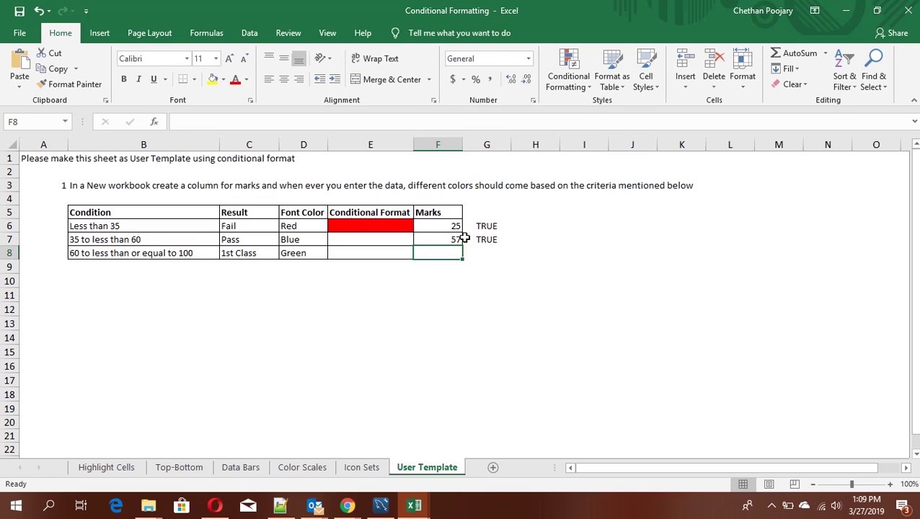
pyautogui.press('Up')
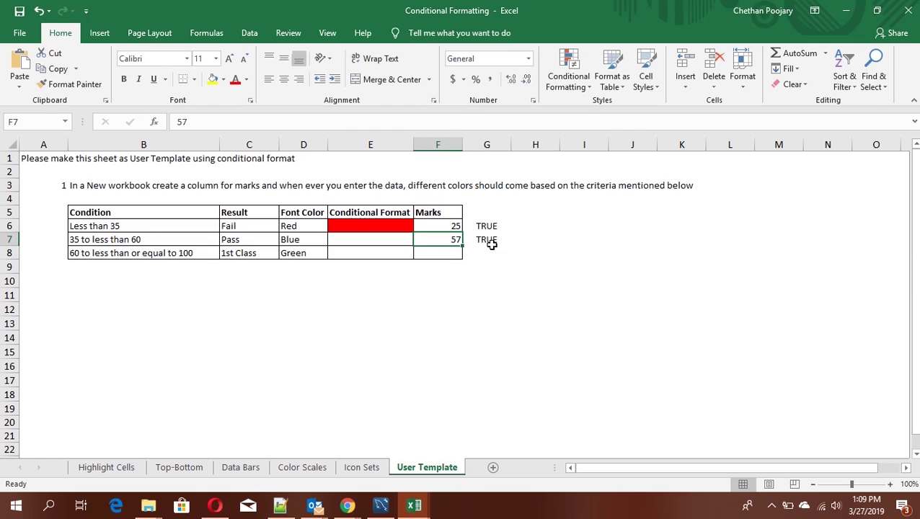
# Copy the full formula text =IF(F7>35,IF(F7<60,TRUE,FALSE)) from cell G7 and leave the cell unedited.
pyautogui.doubleClick(489, 240)
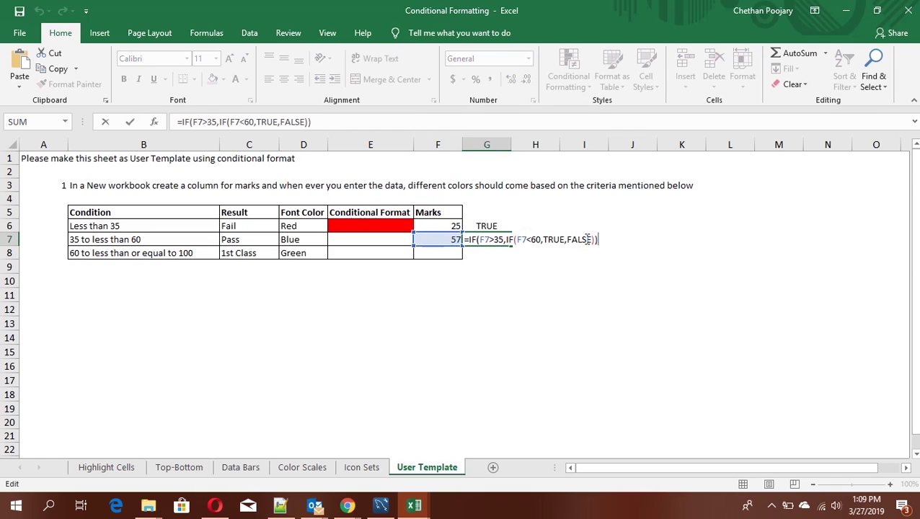
pyautogui.click(596, 240)
pyautogui.hotkey('shift', 'Home')
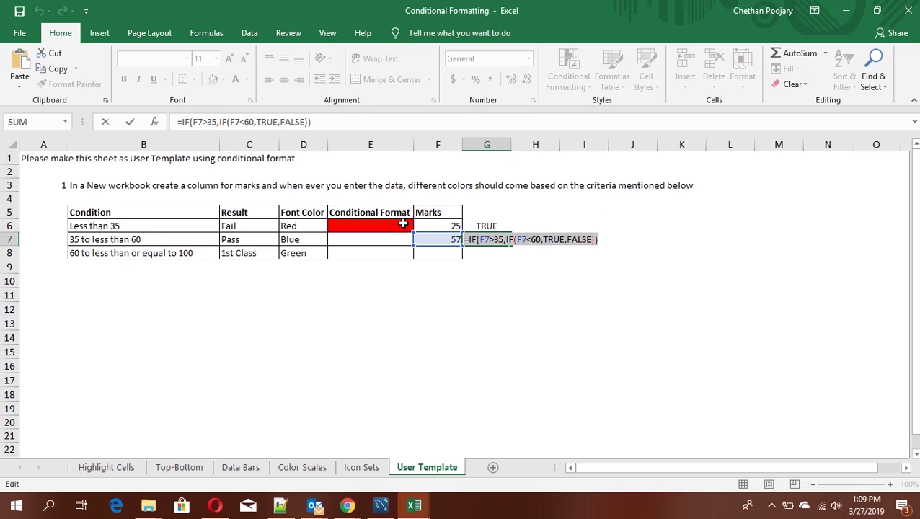
pyautogui.press('Escape')
# Start a formula-based conditional formatting rule for cell E7 using the copied formula =IF(F7>35,IF(F7<60,TRUE,FALSE)).
pyautogui.click(364, 242)
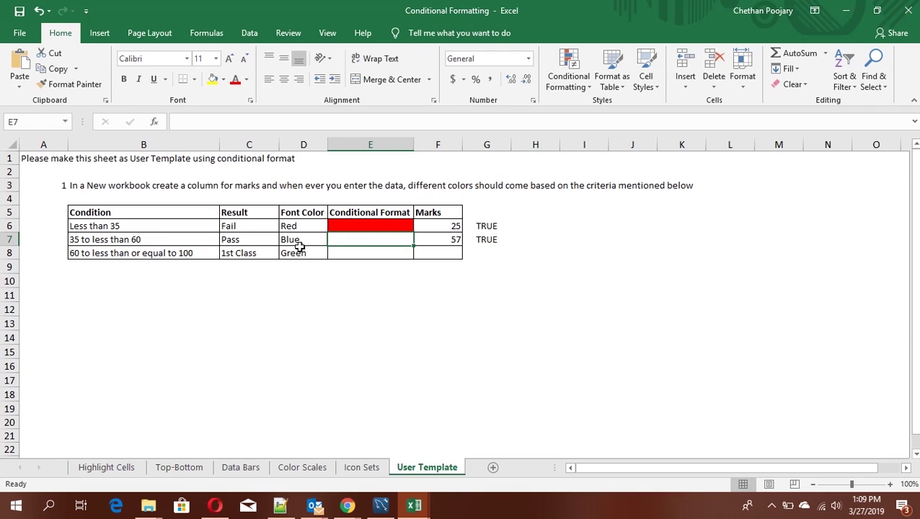
pyautogui.click(350, 241)
pyautogui.click(574, 81)
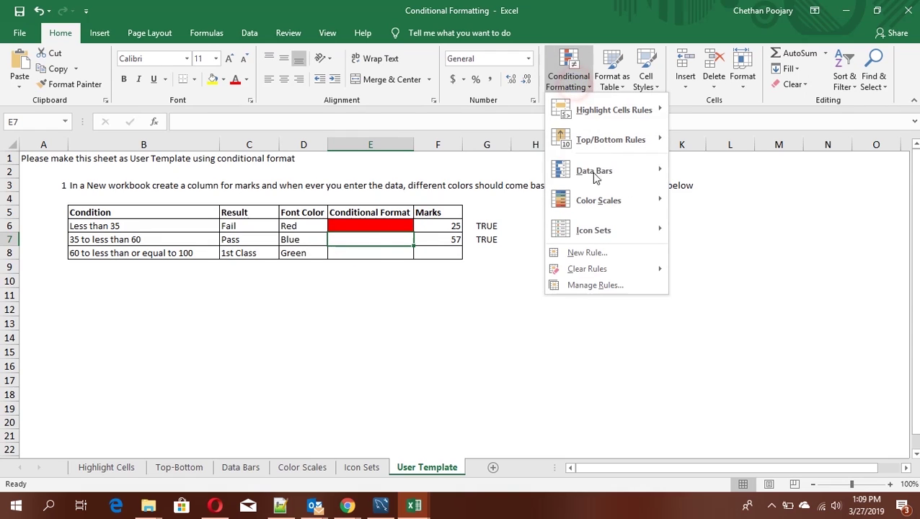
pyautogui.click(577, 253)
pyautogui.click(432, 122)
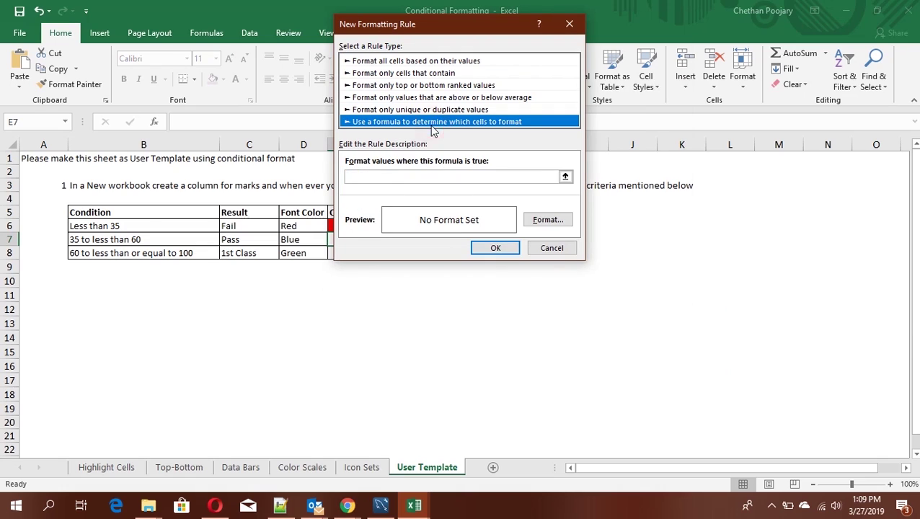
pyautogui.click(380, 176)
pyautogui.hotkey('ctrl', 'v')
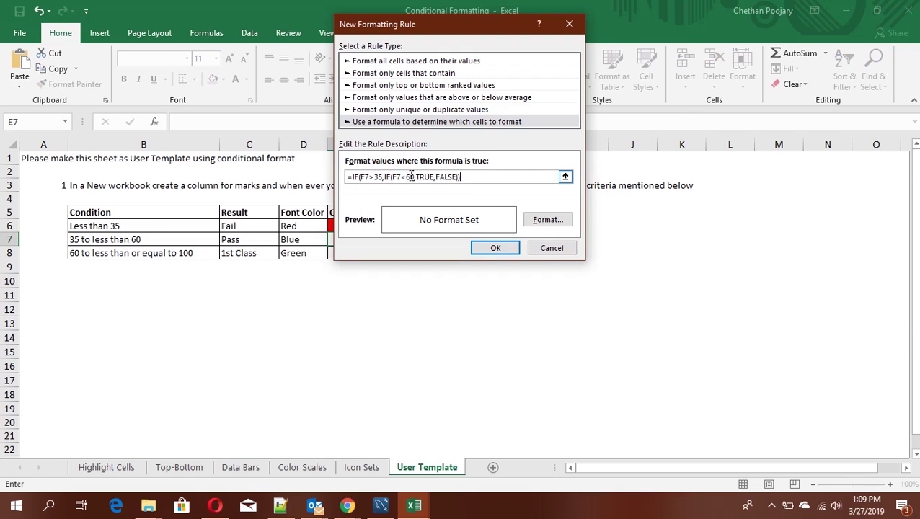
# Give the new rule for E7 a standard blue background fill and apply it.
pyautogui.click(548, 220)
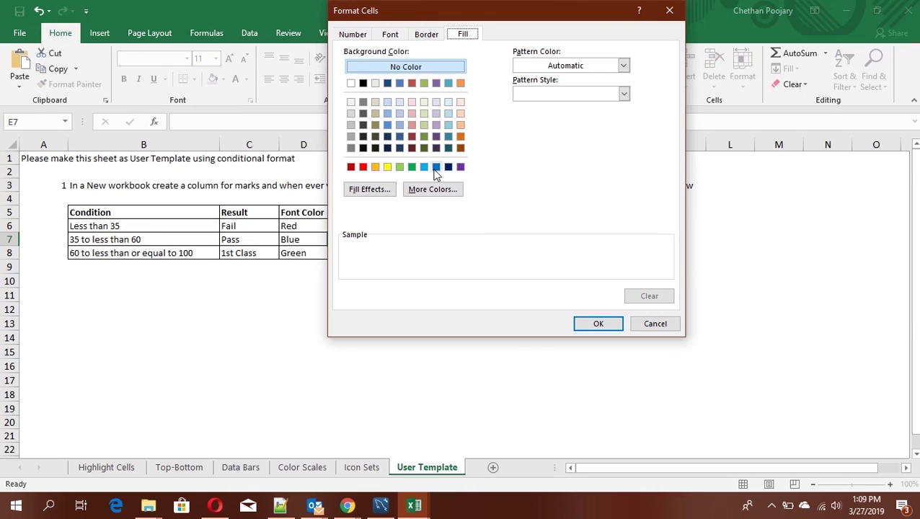
pyautogui.click(436, 167)
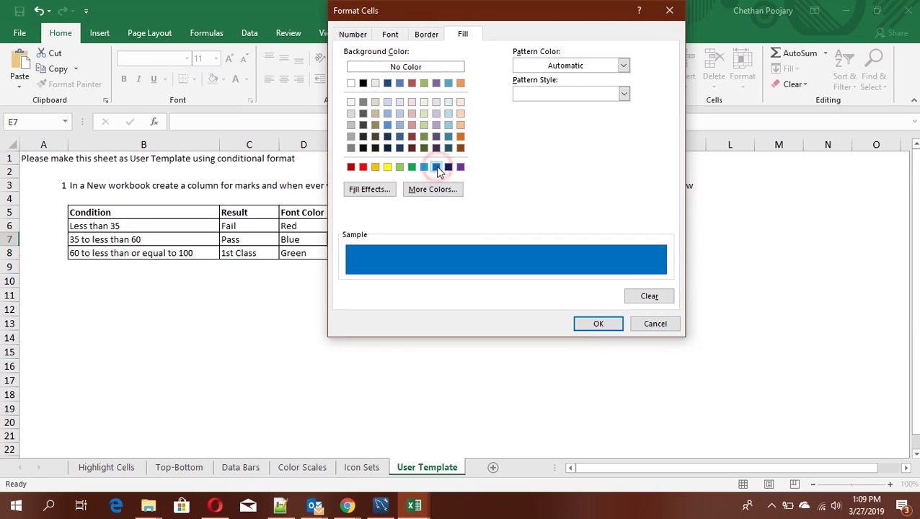
pyautogui.click(594, 324)
pyautogui.click(495, 247)
# Test the blue formatting rule by entering 25 and then 55 as the marks in cell F7.
pyautogui.click(448, 243)
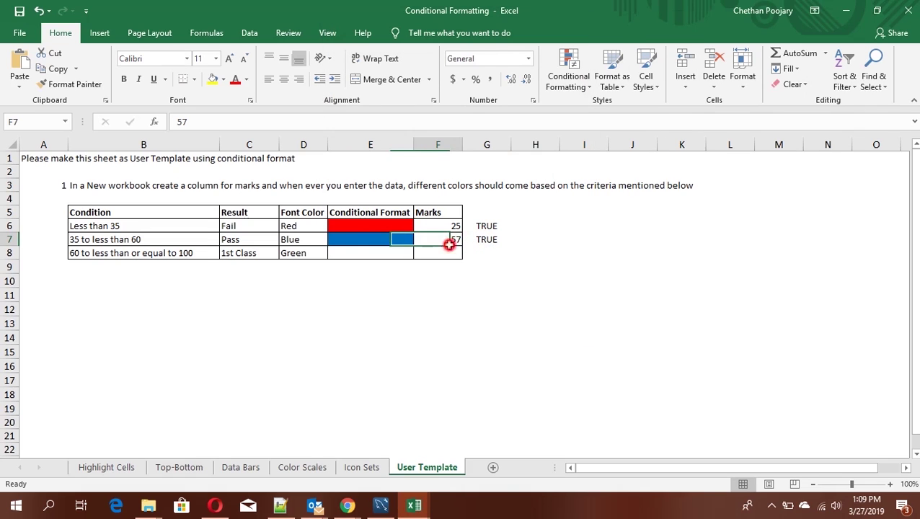
pyautogui.write('25')
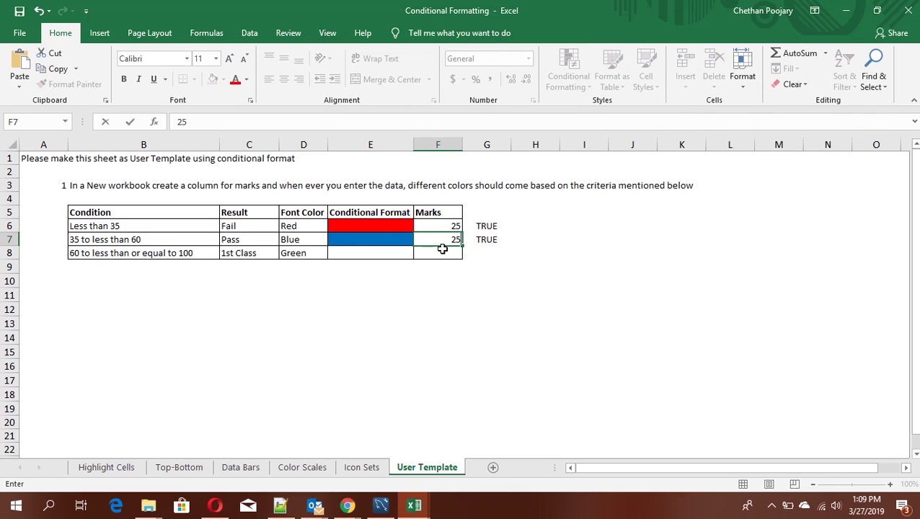
pyautogui.press('Return')
pyautogui.press('Up')
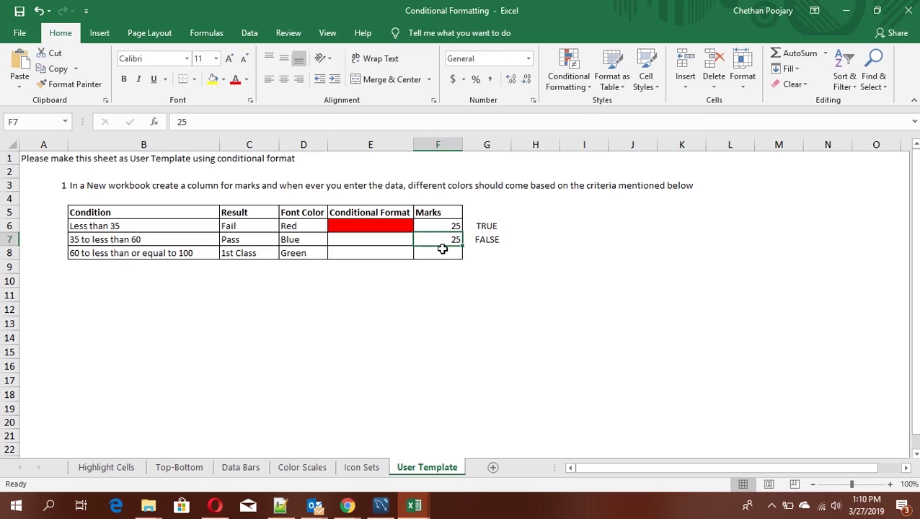
pyautogui.write('55')
pyautogui.press('Return')
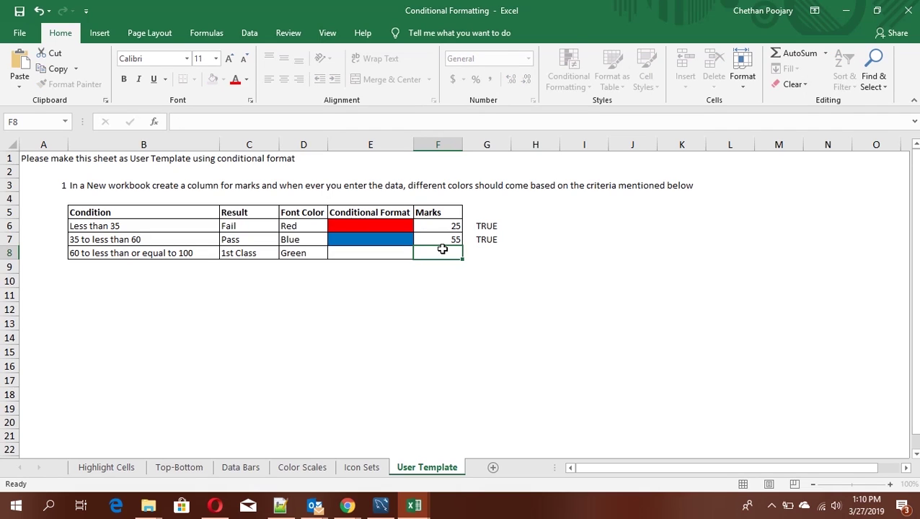
# Enter the nested formula =IF(F8>60,IF(F8<=100,TRUE,FALSE)) in cell G8, beside the Marks cell of the 1st Class row.
pyautogui.click(492, 256)
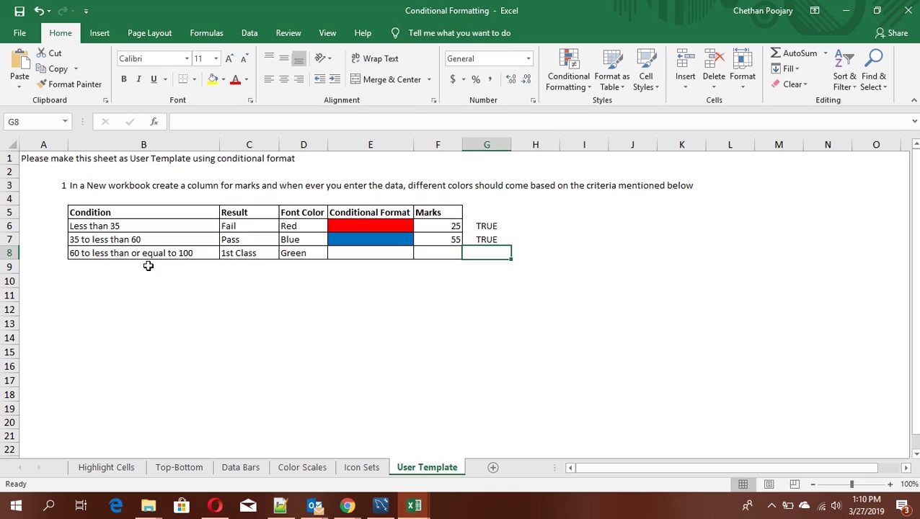
pyautogui.click(75, 256)
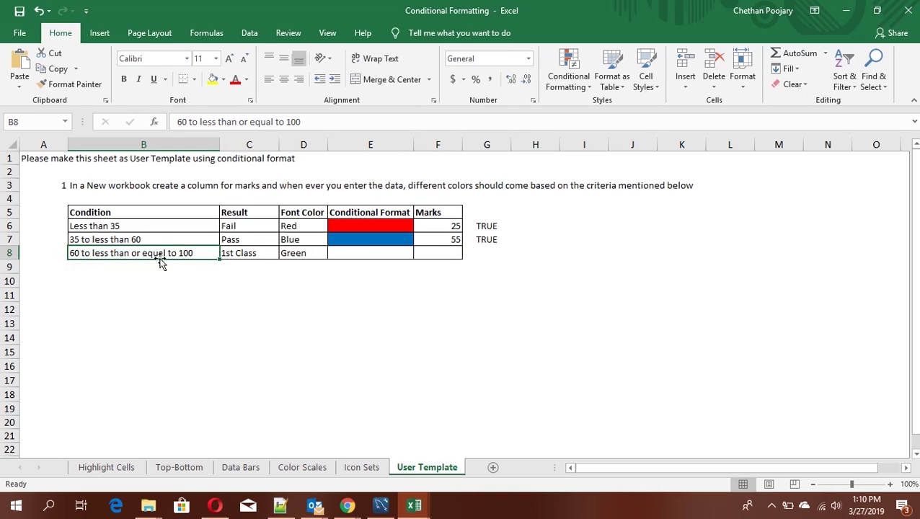
pyautogui.click(496, 261)
pyautogui.click(481, 248)
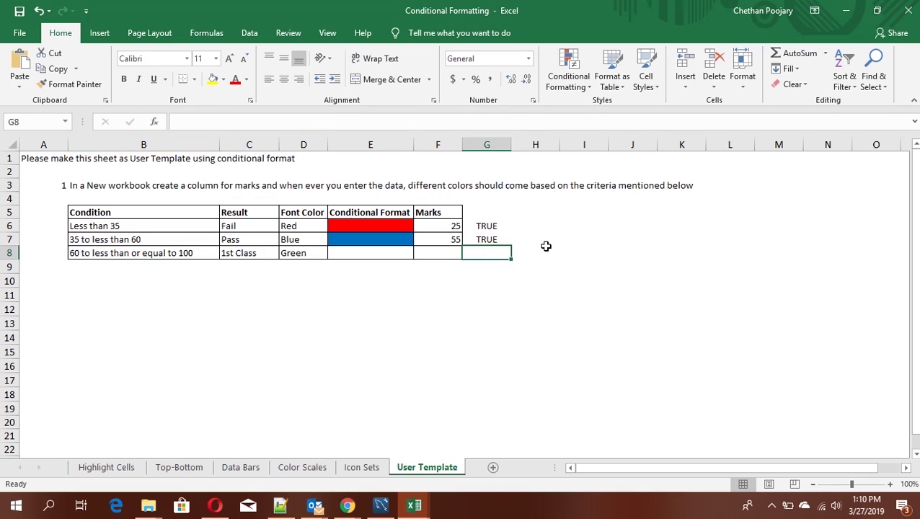
pyautogui.write('l')
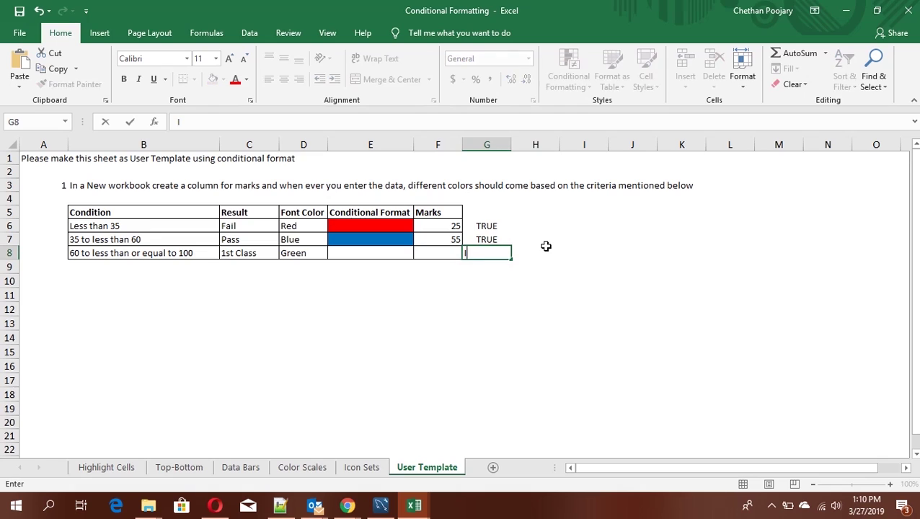
pyautogui.write('=IF(')
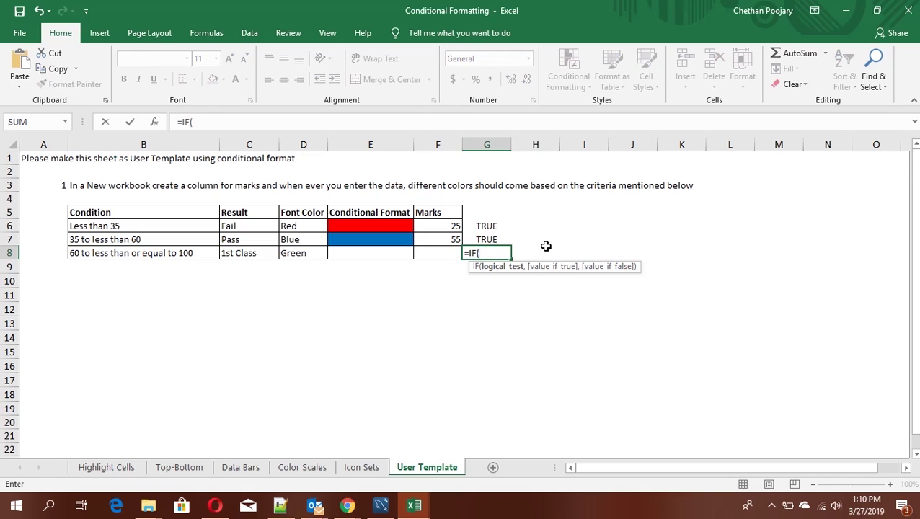
pyautogui.press('Left')
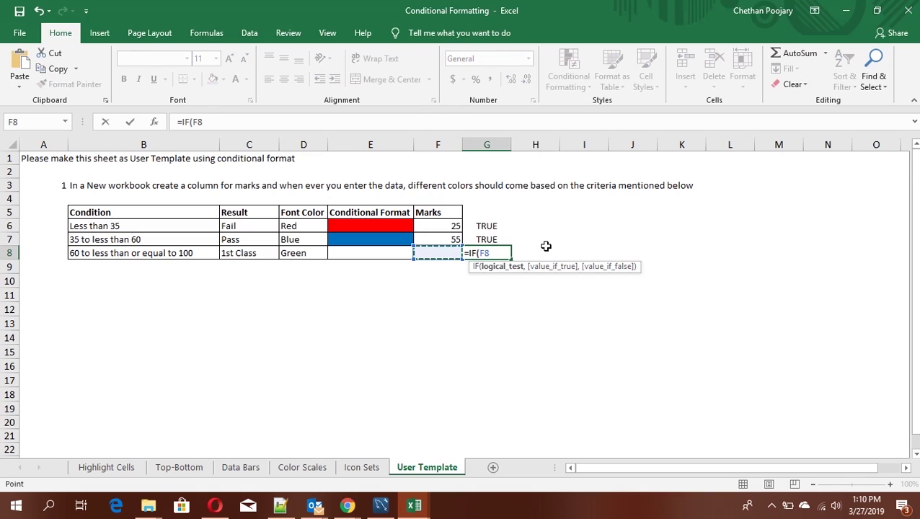
pyautogui.write('>60,IF(')
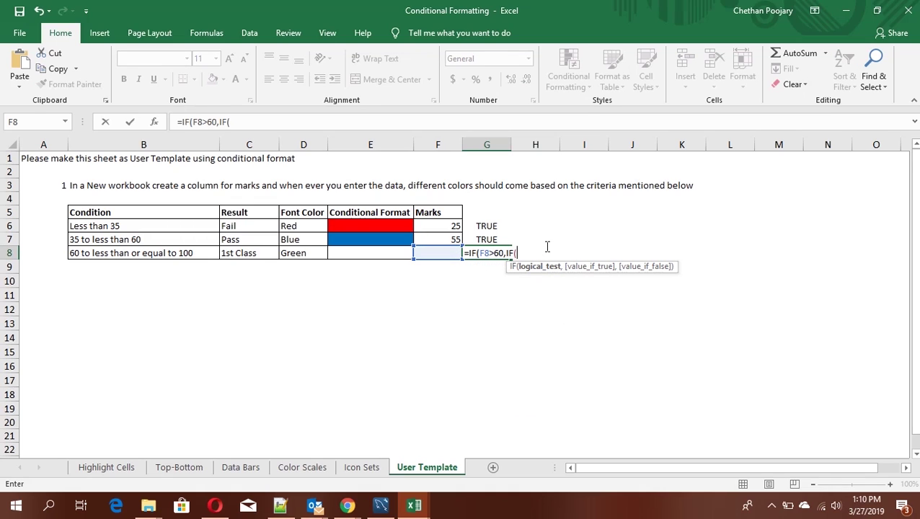
pyautogui.press('Left')
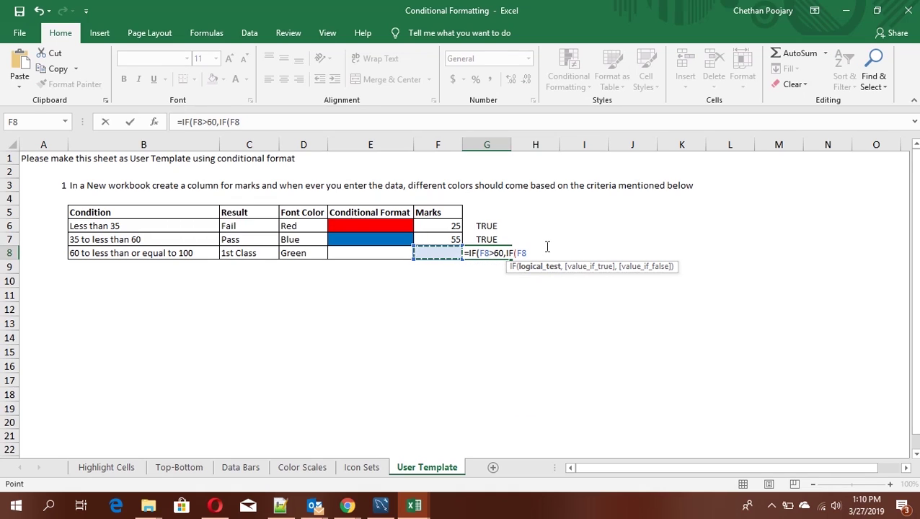
pyautogui.write('<=')
pyautogui.write('100')
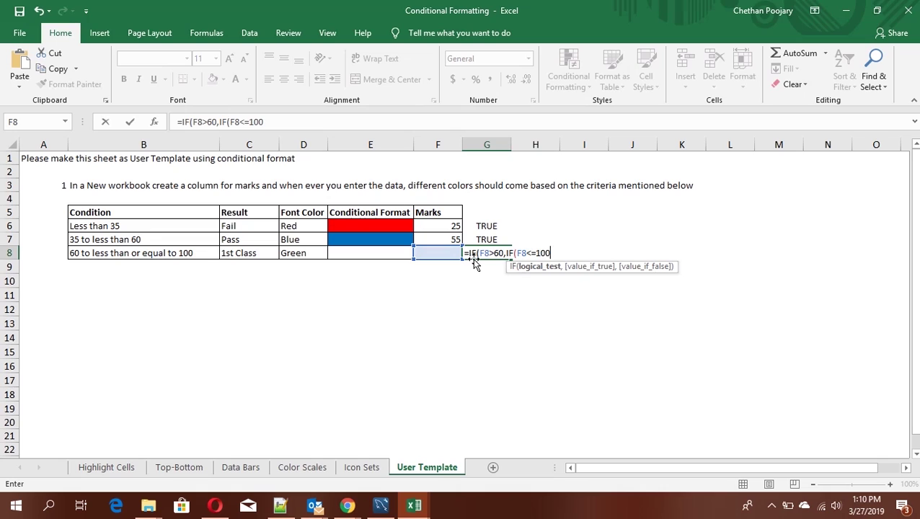
pyautogui.write(',TRUE')
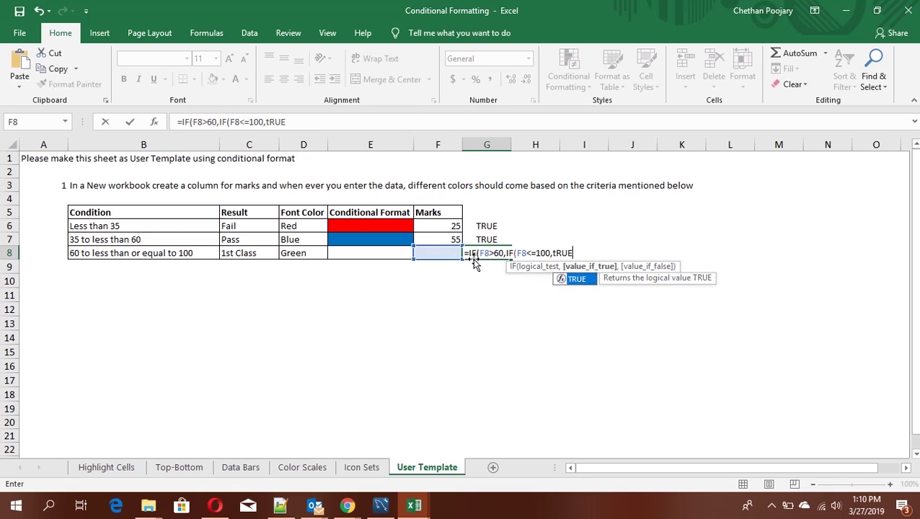
pyautogui.write(',')
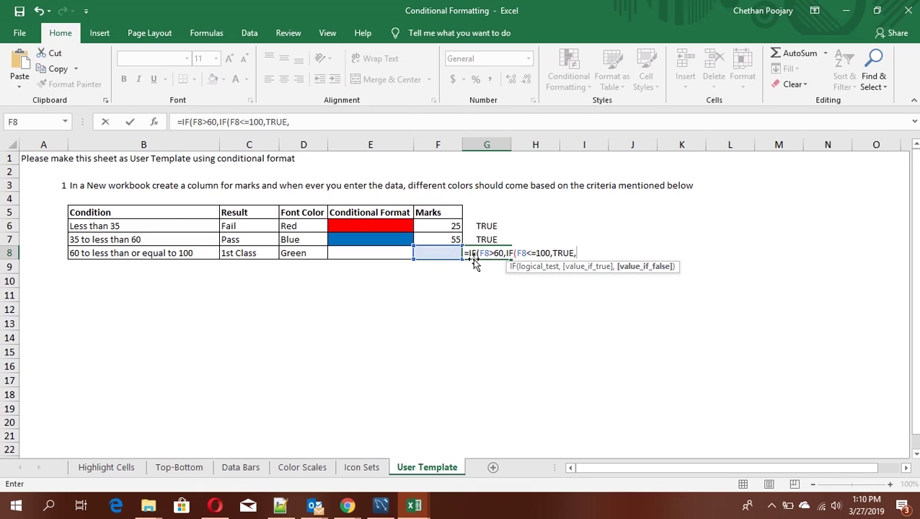
pyautogui.write('fALS')
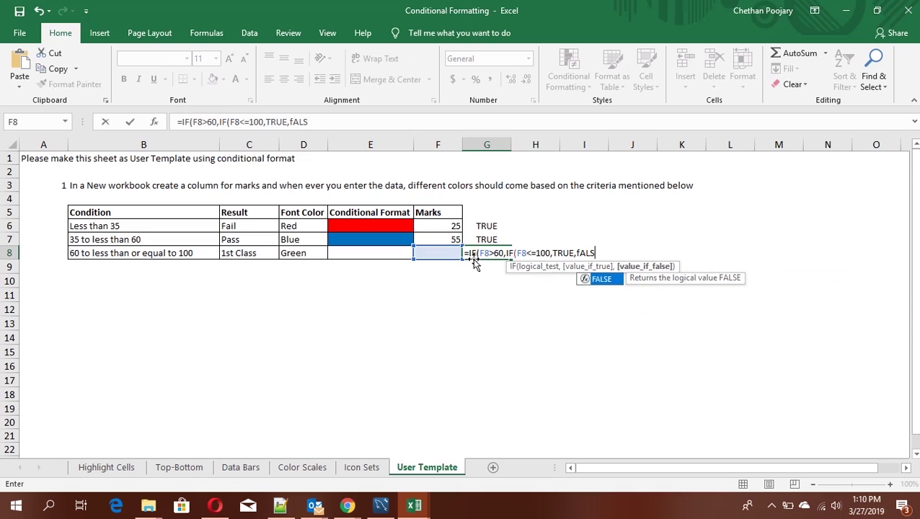
pyautogui.write('E')
pyautogui.press('Tab')
pyautogui.press('Return')
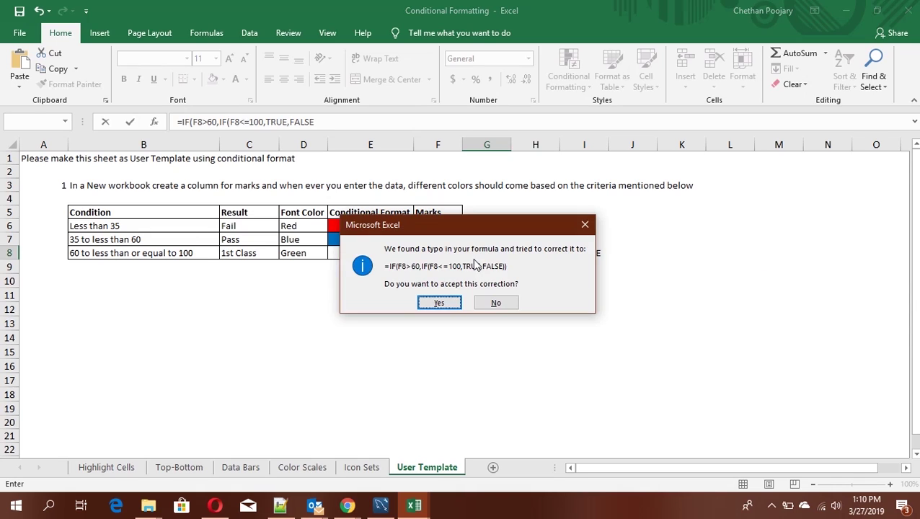
pyautogui.press('Return')
# Test the nested formula in G8 by entering 55 and then 77 as the marks in cell F8.
pyautogui.click(439, 251)
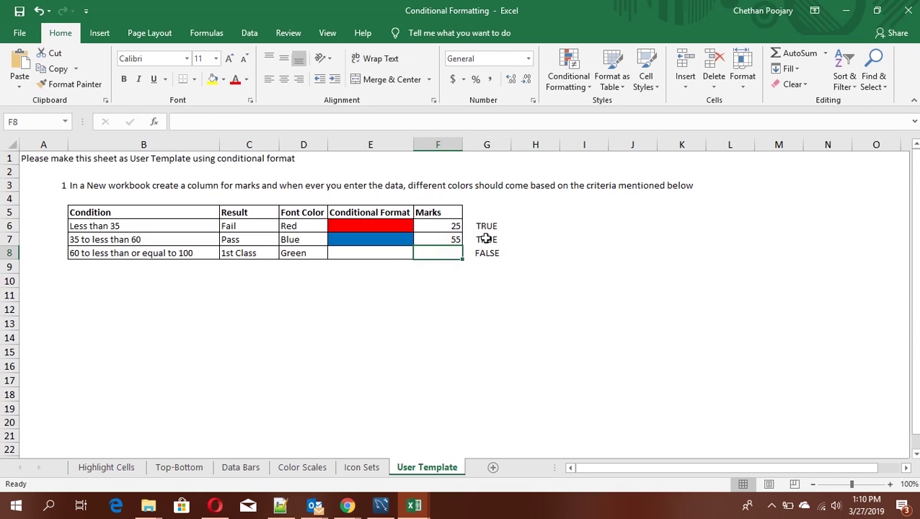
pyautogui.write('55')
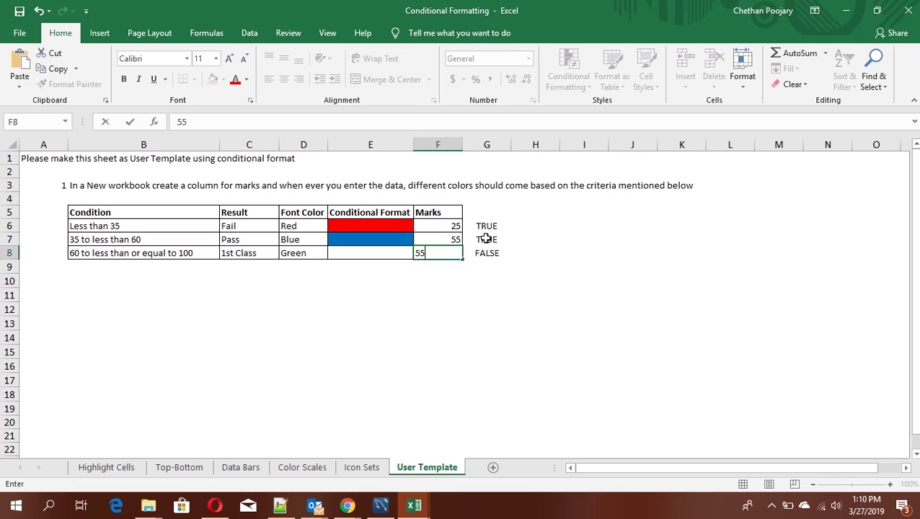
pyautogui.press('Return')
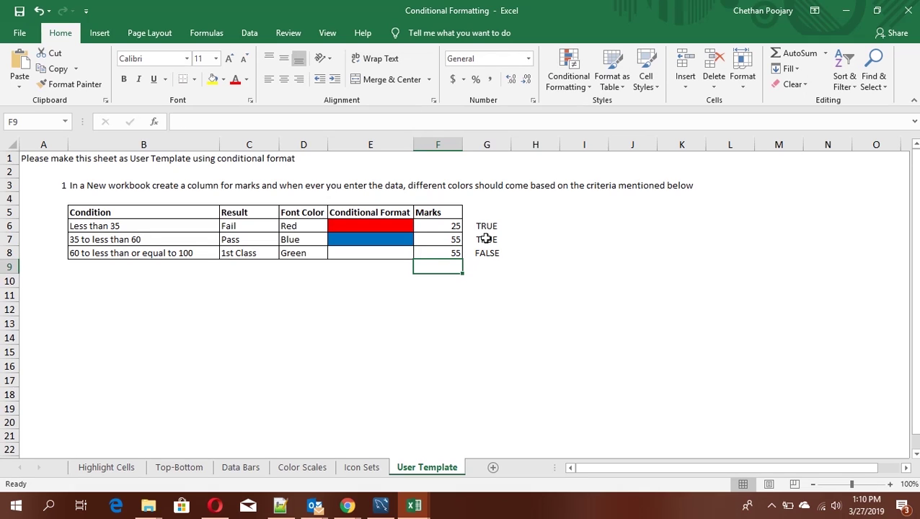
pyautogui.press('Up')
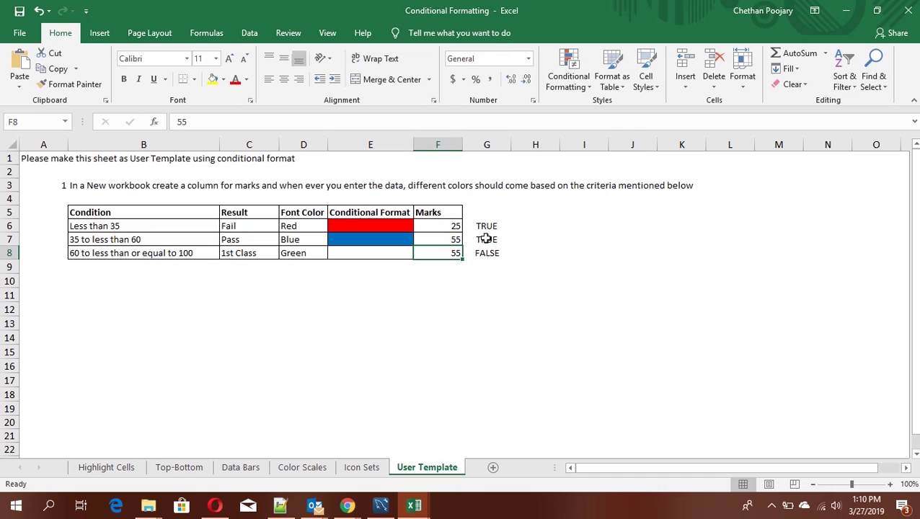
pyautogui.write('77')
pyautogui.press('Return')
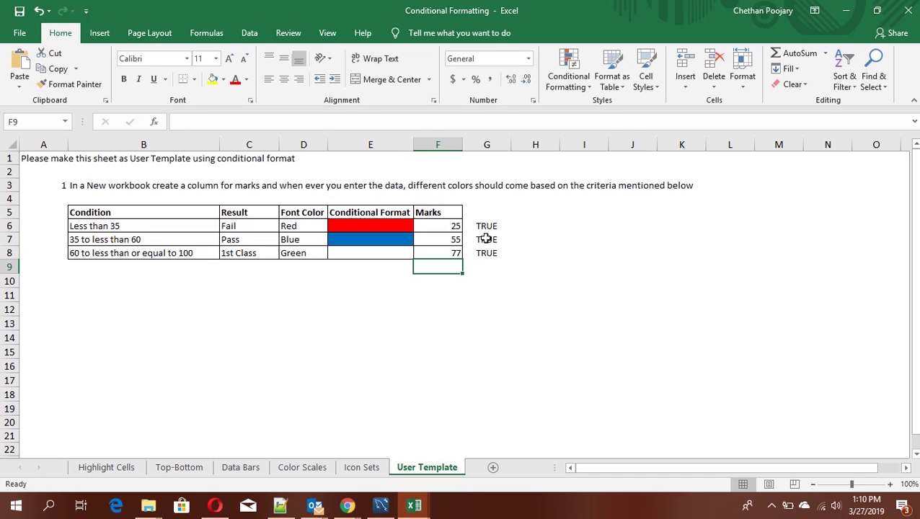
# Copy the full formula text =IF(F8>60,IF(F8<=100,TRUE,FALSE)) from cell G8.
pyautogui.press('Up')
pyautogui.press('Right')
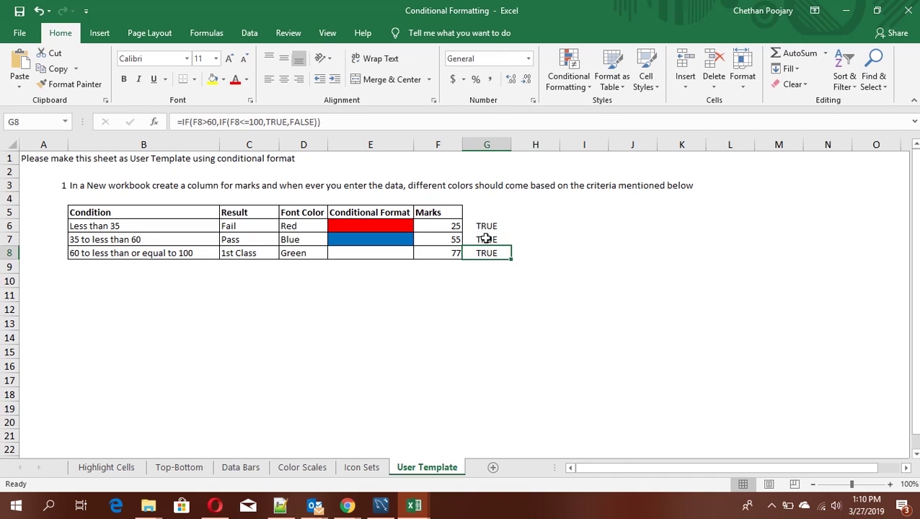
pyautogui.rightClick(486, 239)
pyautogui.click(483, 252)
pyautogui.doubleClick(503, 253)
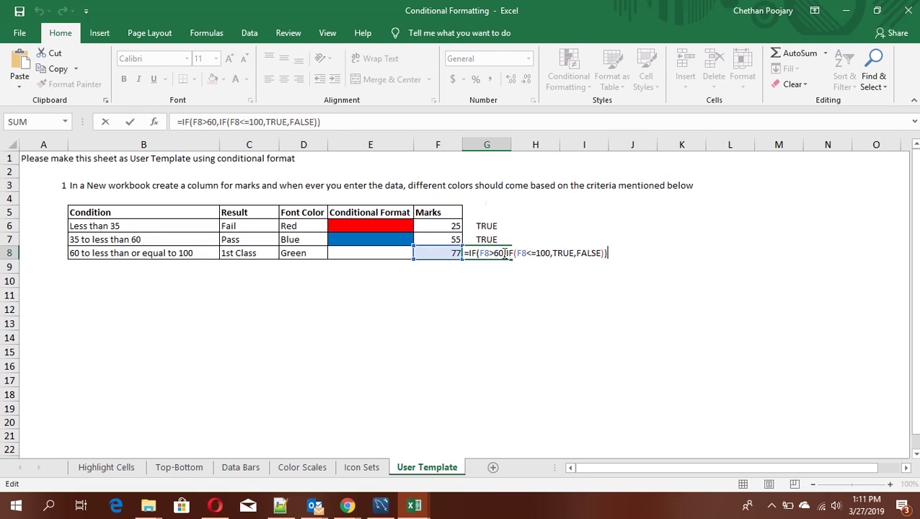
pyautogui.click(595, 252)
pyautogui.click(478, 253)
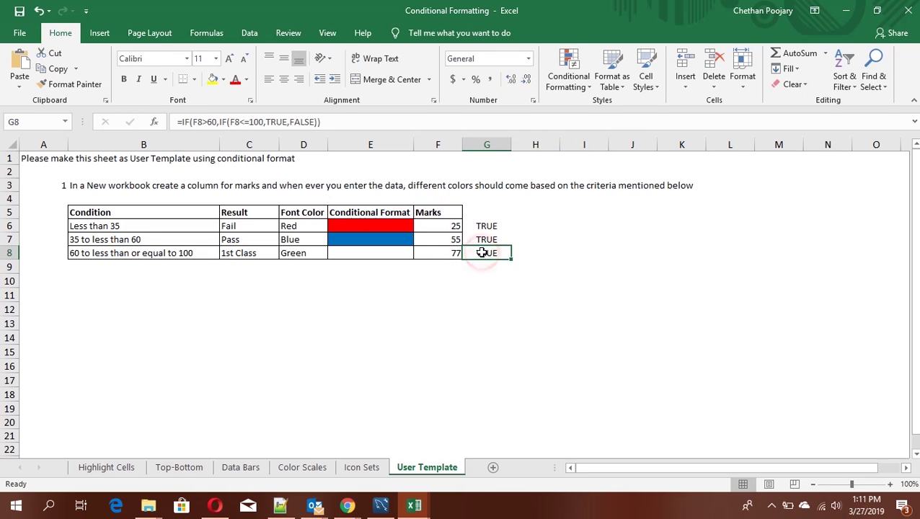
pyautogui.doubleClick(481, 253)
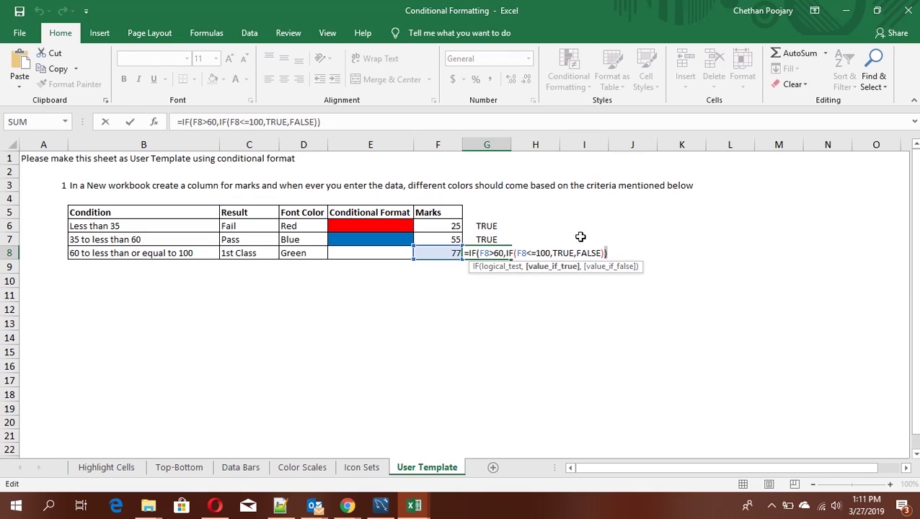
pyautogui.moveTo(372, 124); pyautogui.dragTo(172, 119)
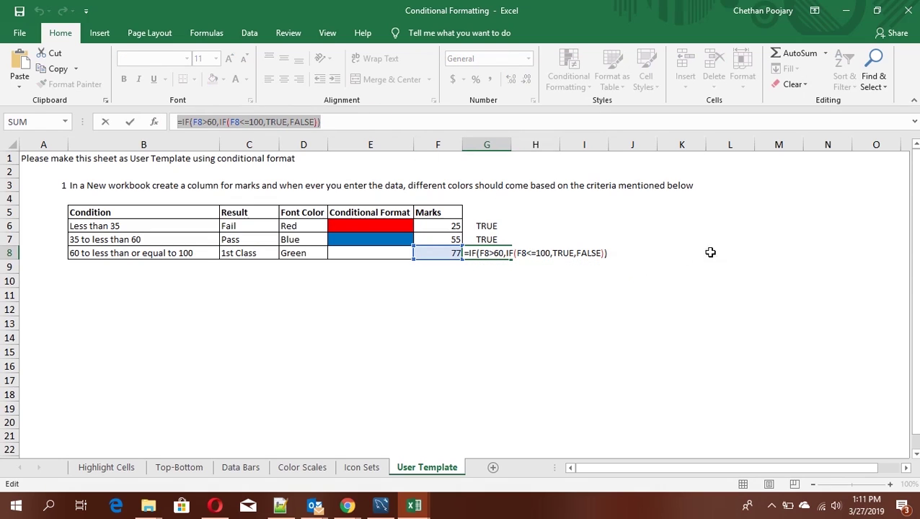
pyautogui.click(495, 257)
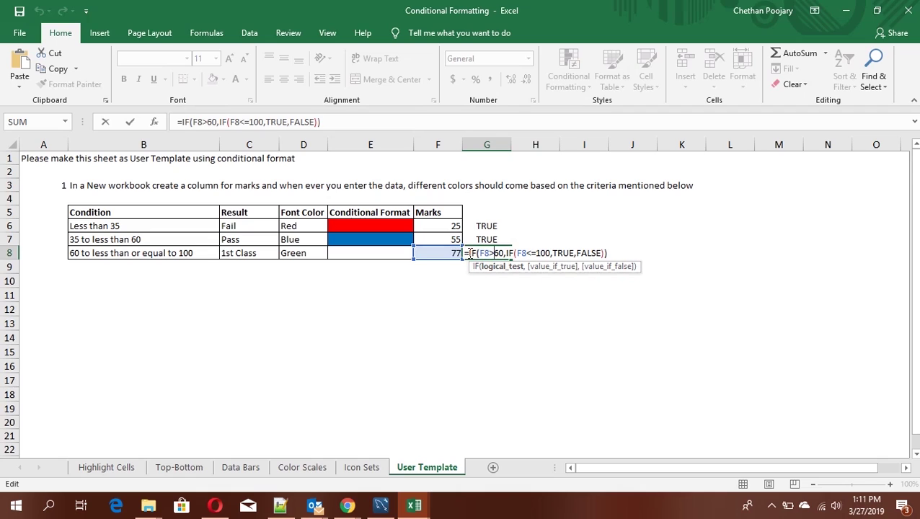
pyautogui.moveTo(463, 253); pyautogui.dragTo(608, 254)
pyautogui.hotkey('ctrl', 'c')
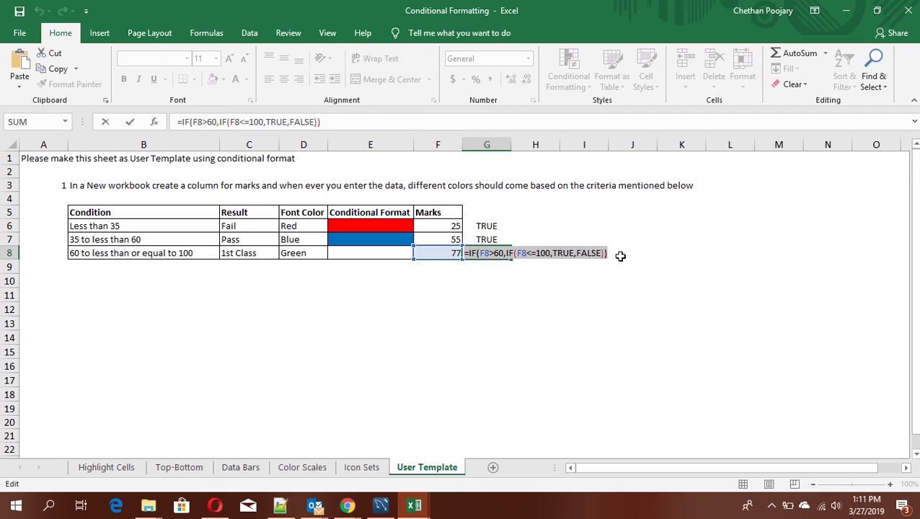
# Start a formula-based formatting rule for cell E8 using the copied formula =IF(F8>60,IF(F8<=100,TRUE,FALSE)).
pyautogui.press('Escape')
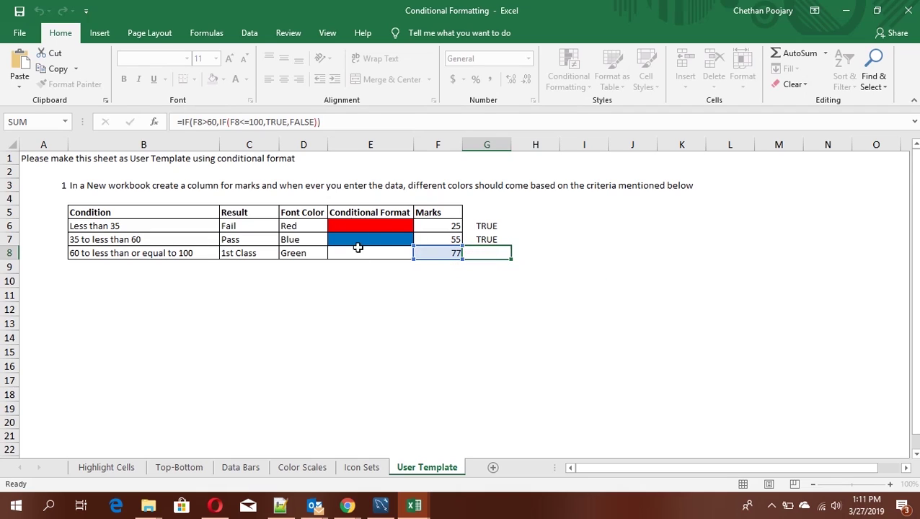
pyautogui.click(358, 256)
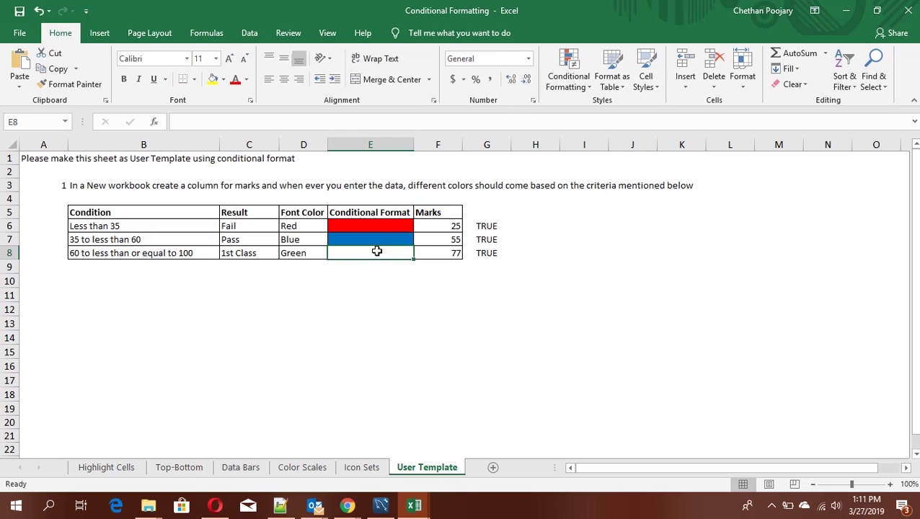
pyautogui.click(304, 252)
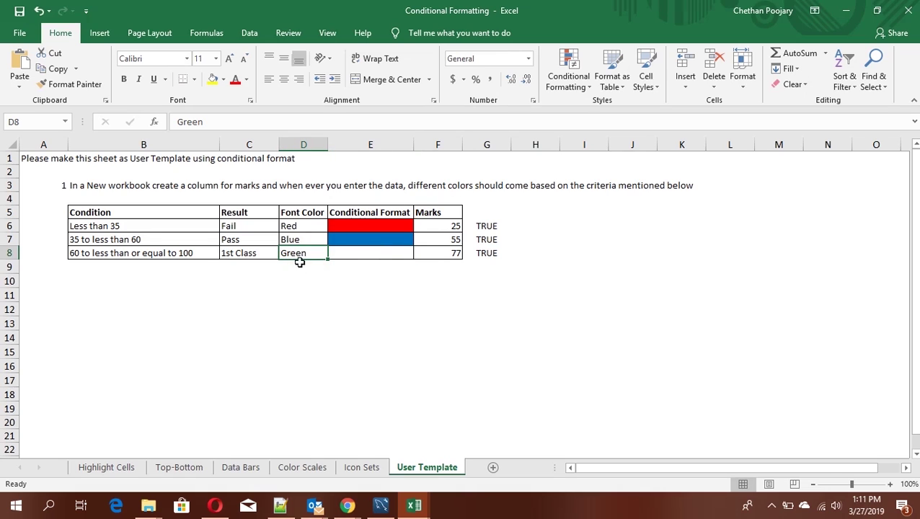
pyautogui.click(376, 251)
pyautogui.click(569, 78)
pyautogui.click(593, 254)
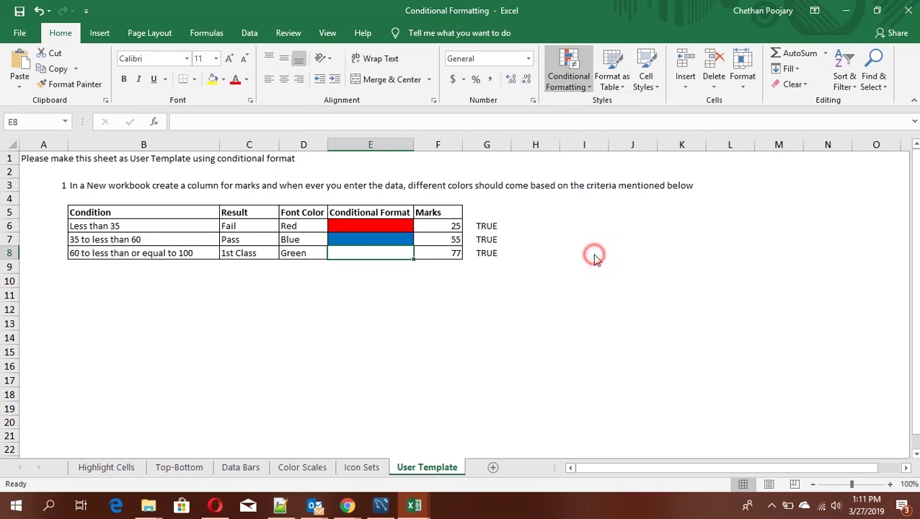
pyautogui.click(351, 108)
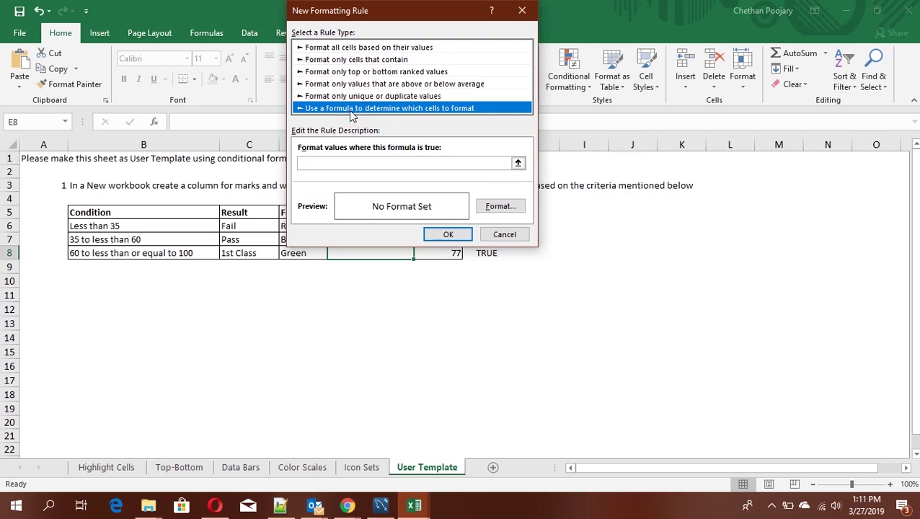
pyautogui.click(361, 163)
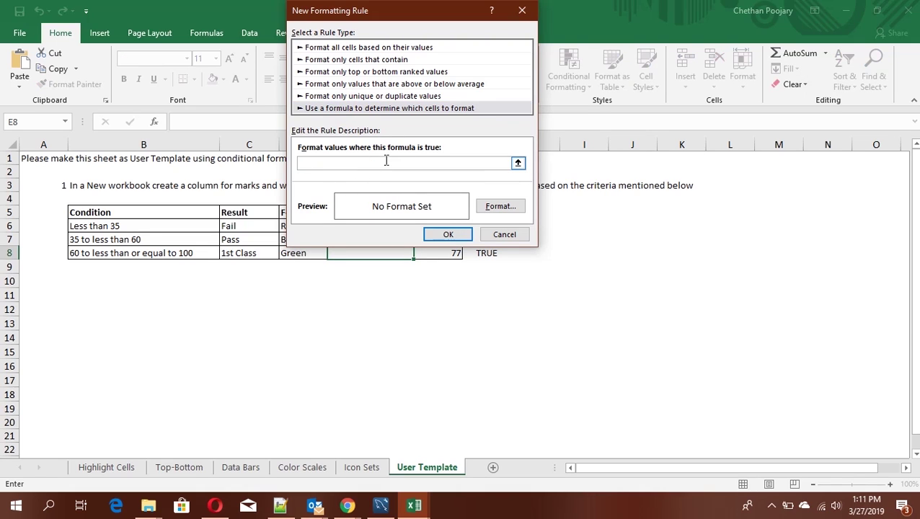
pyautogui.hotkey('ctrl', 'v')
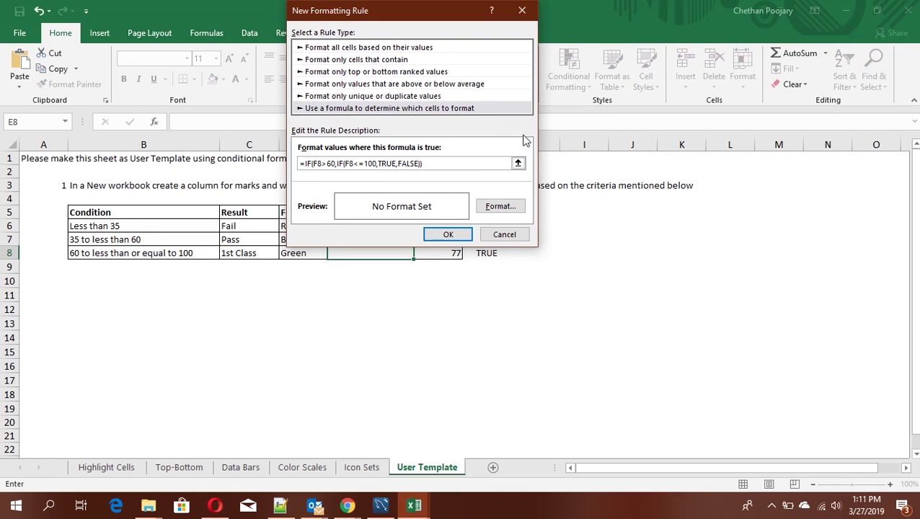
# Give the new rule a light green fill and apply it to the 1st Class row's Conditional Format cell.
pyautogui.click(492, 209)
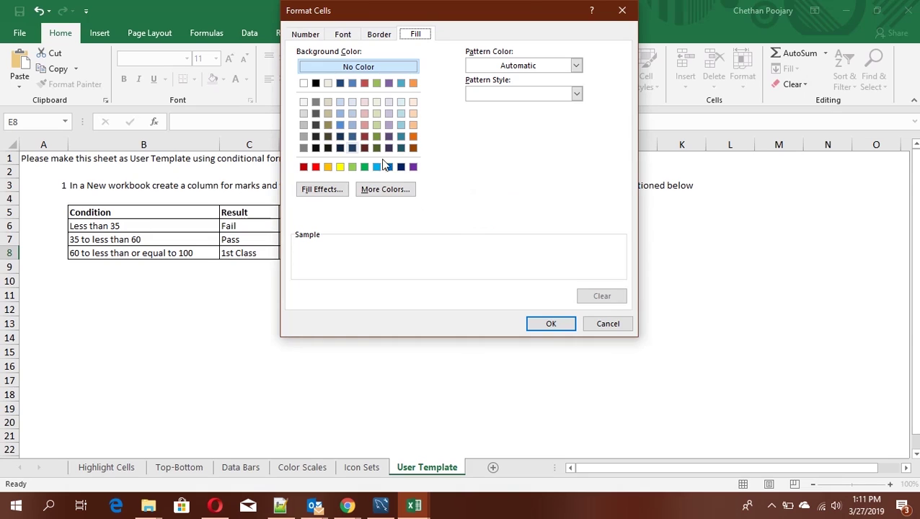
pyautogui.click(341, 168)
pyautogui.click(353, 168)
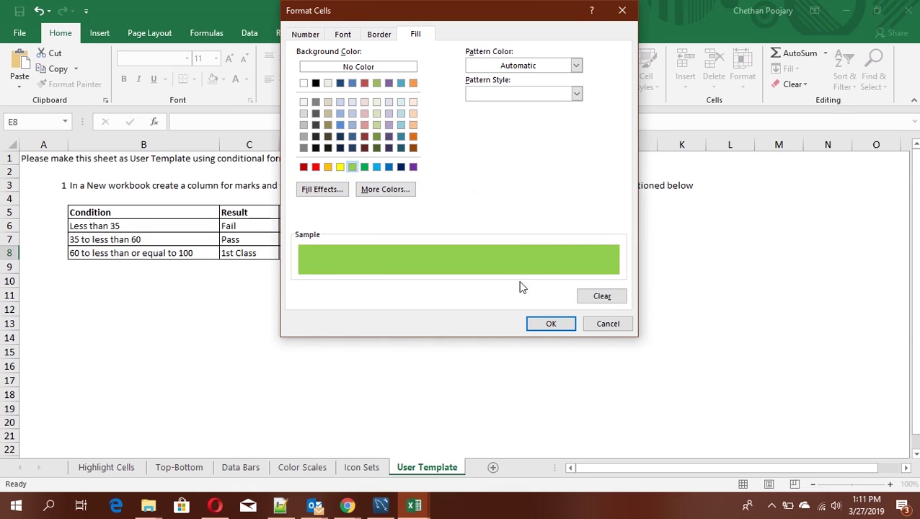
pyautogui.click(551, 324)
pyautogui.click(450, 236)
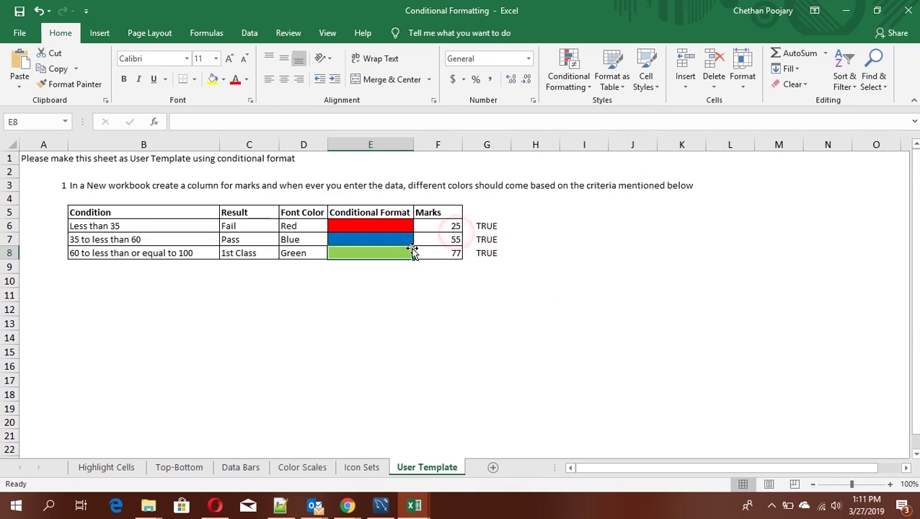
# Review the conditional formatting rules applied to the Conditional Format cells in the Rules Manager and close it unchanged.
pyautogui.click(448, 255)
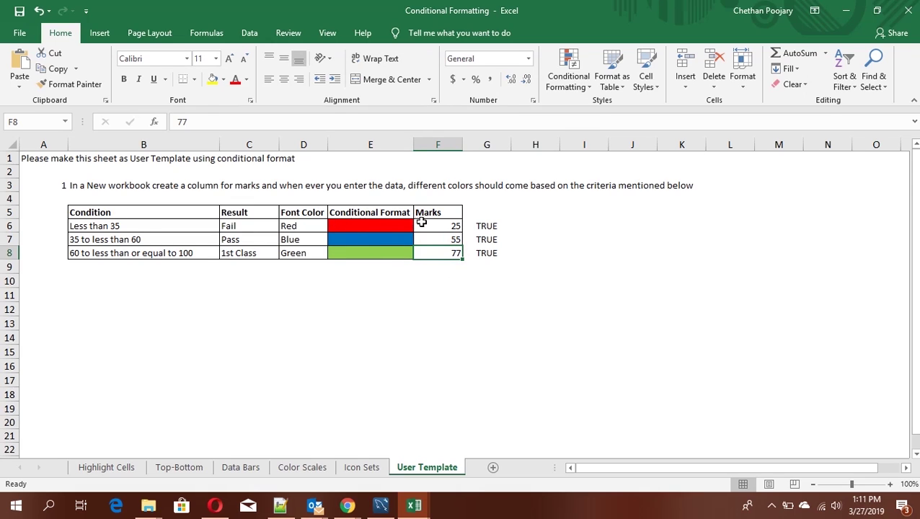
pyautogui.moveTo(364, 226); pyautogui.dragTo(369, 265)
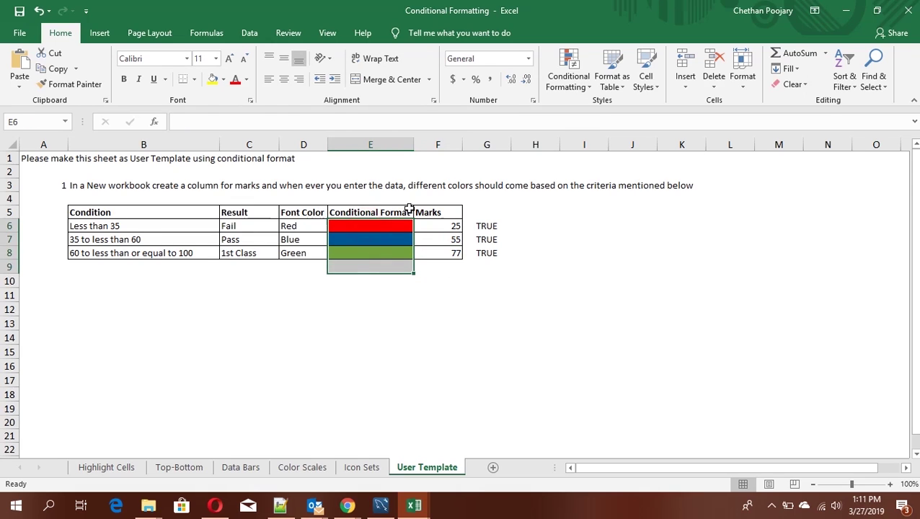
pyautogui.click(568, 78)
pyautogui.click(612, 288)
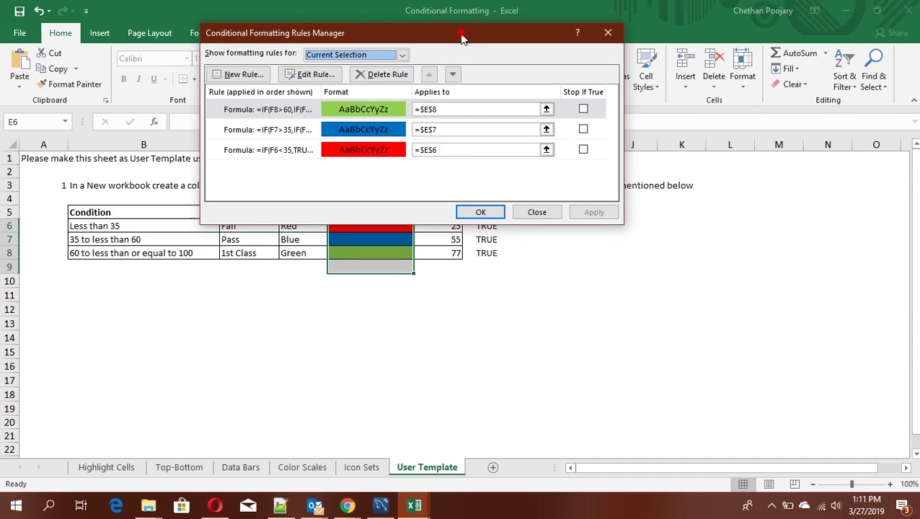
pyautogui.moveTo(459, 36); pyautogui.dragTo(588, 32)
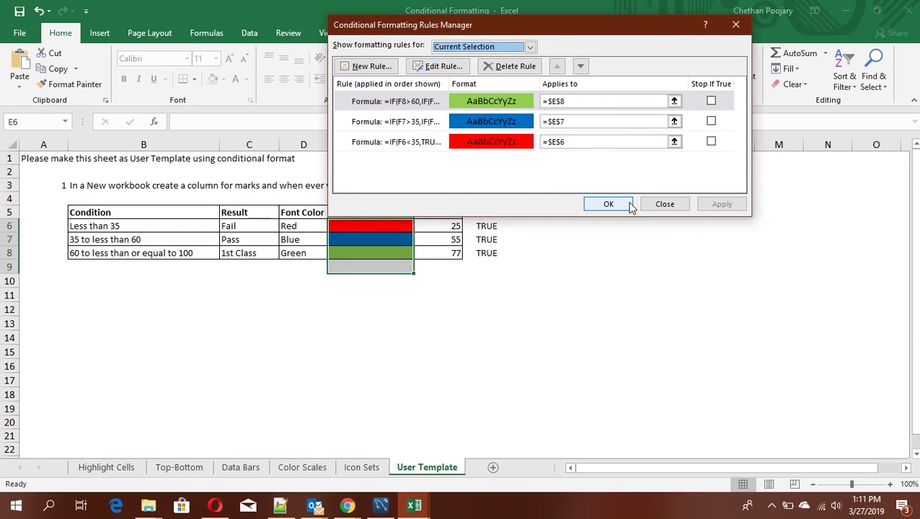
pyautogui.click(665, 204)
pyautogui.click(433, 282)
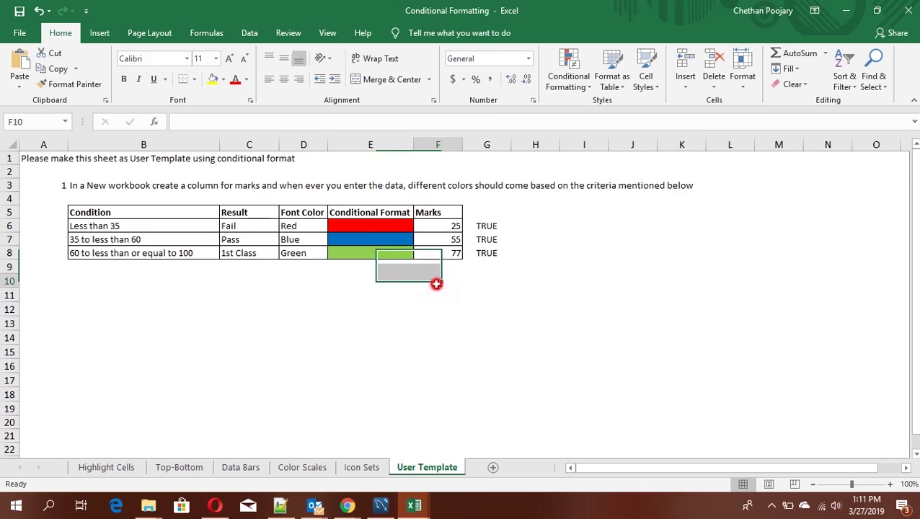
pyautogui.click(382, 252)
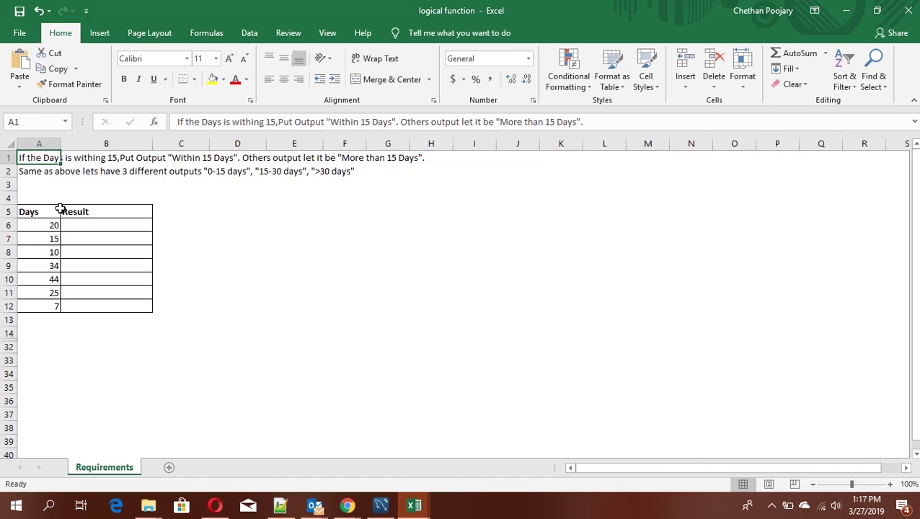
# In the logical function workbook, enter =IF(A6<15,"Within 15 Days","More Than 15 Days") as the first Result in cell B6.
pyautogui.click(34, 179)
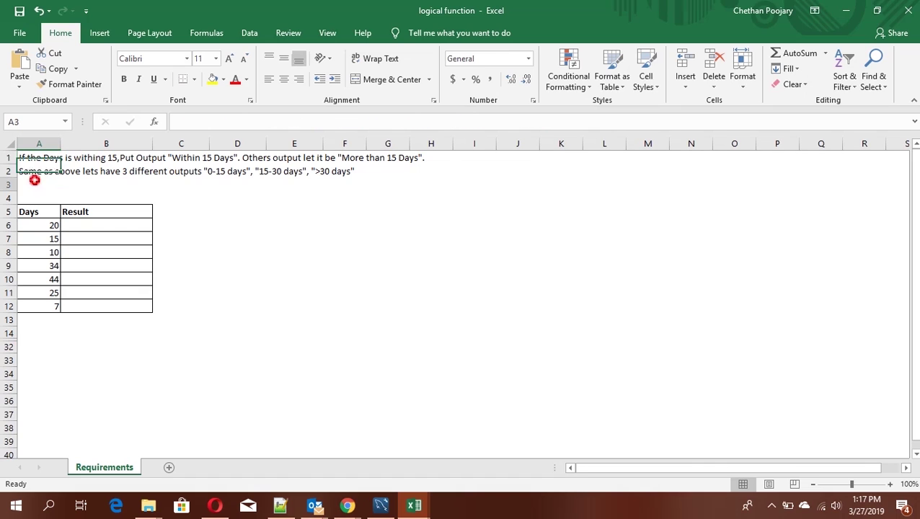
pyautogui.click(42, 158)
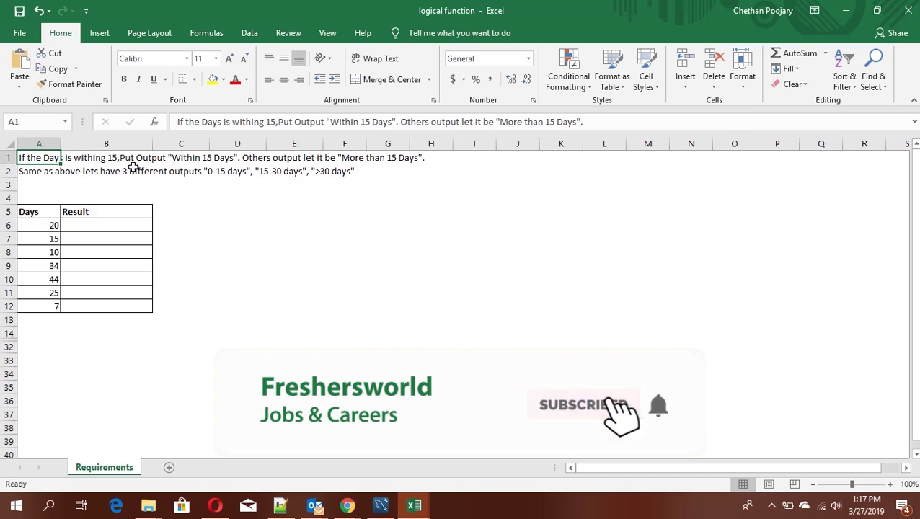
pyautogui.click(197, 162)
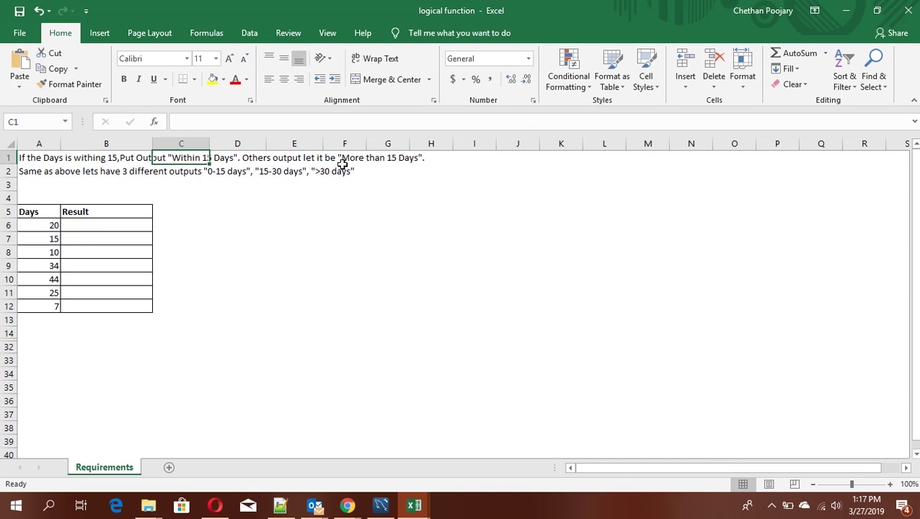
pyautogui.click(93, 226)
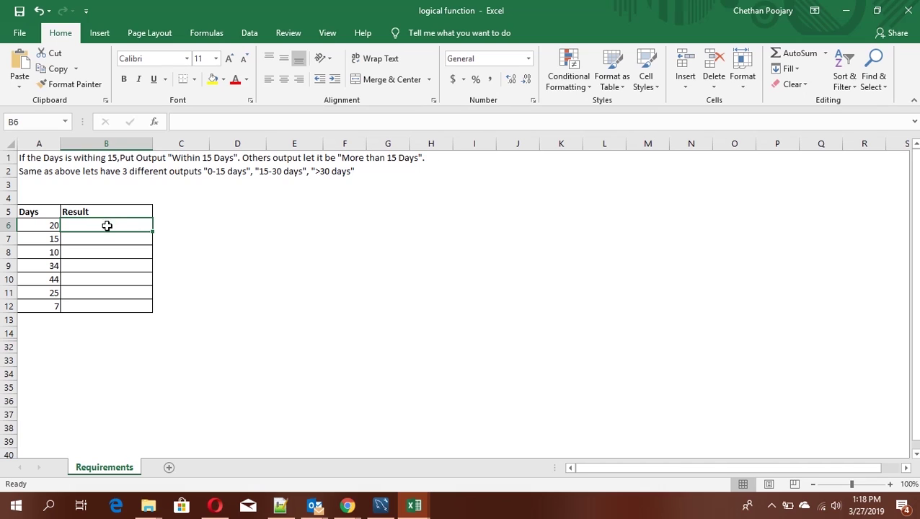
pyautogui.click(109, 225)
pyautogui.write('=if')
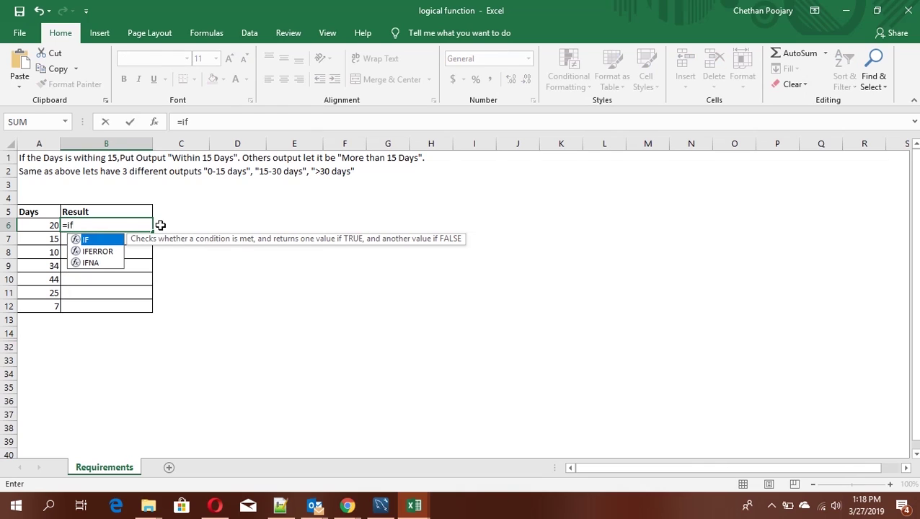
pyautogui.press('Tab')
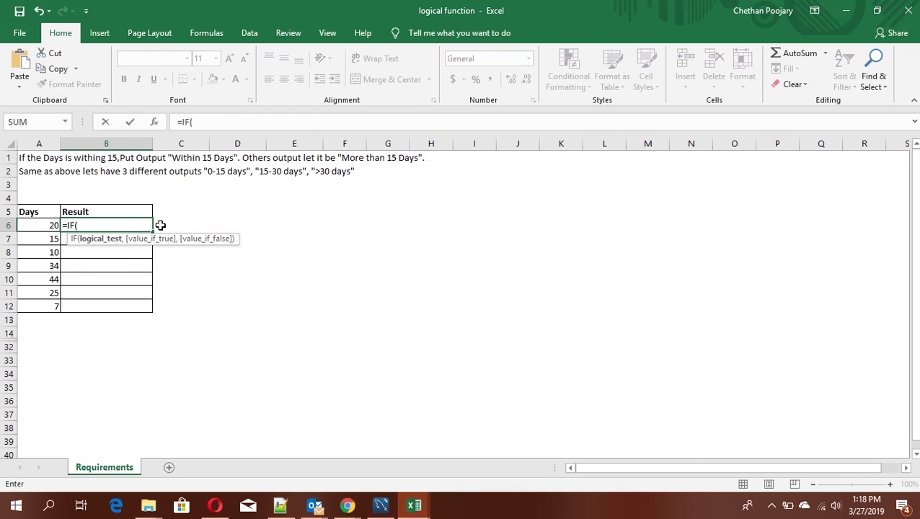
pyautogui.press('Left')
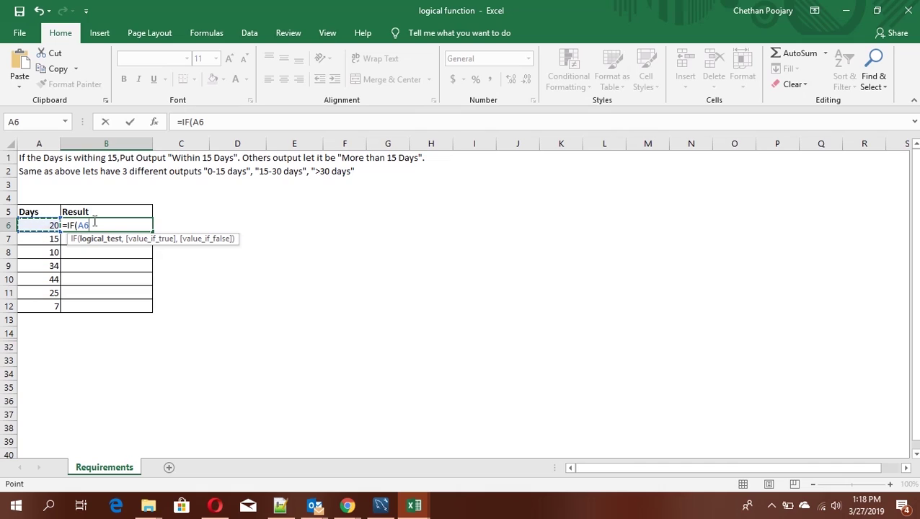
pyautogui.write('<15,"Withi')
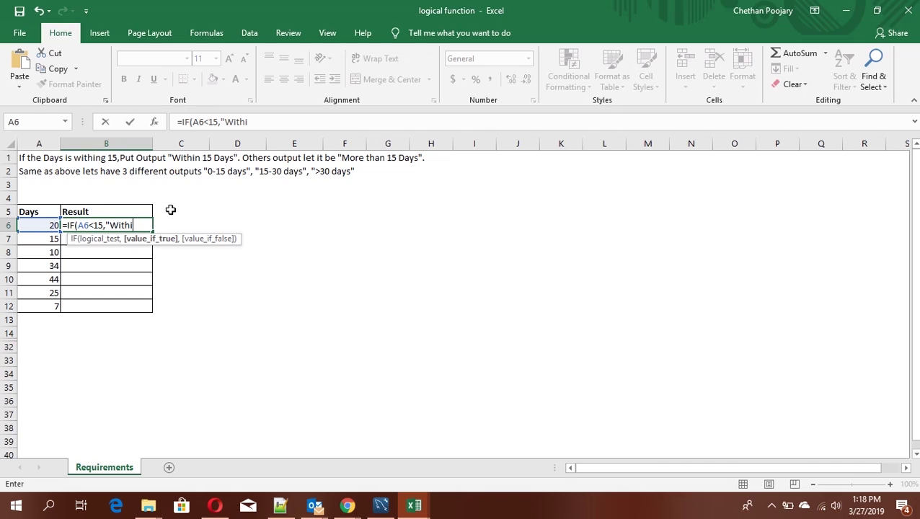
pyautogui.write('n 15 Days",')
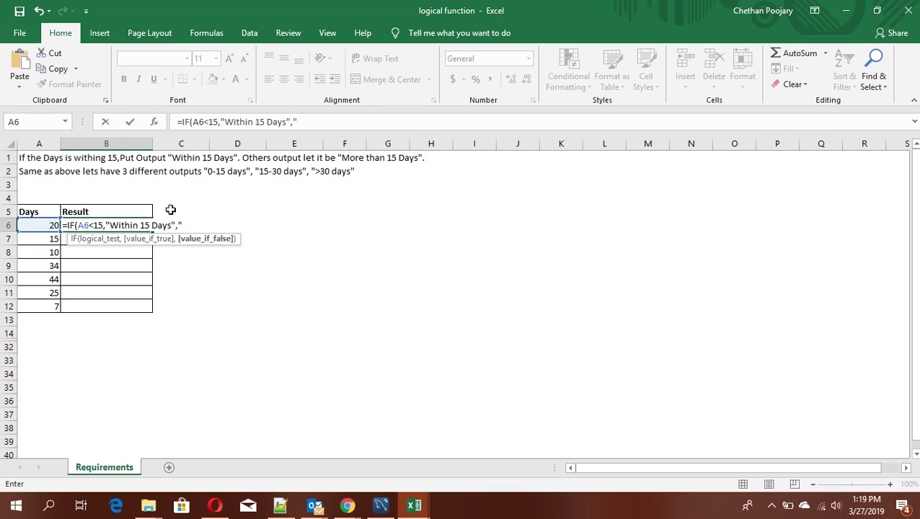
pyautogui.write('"More Than')
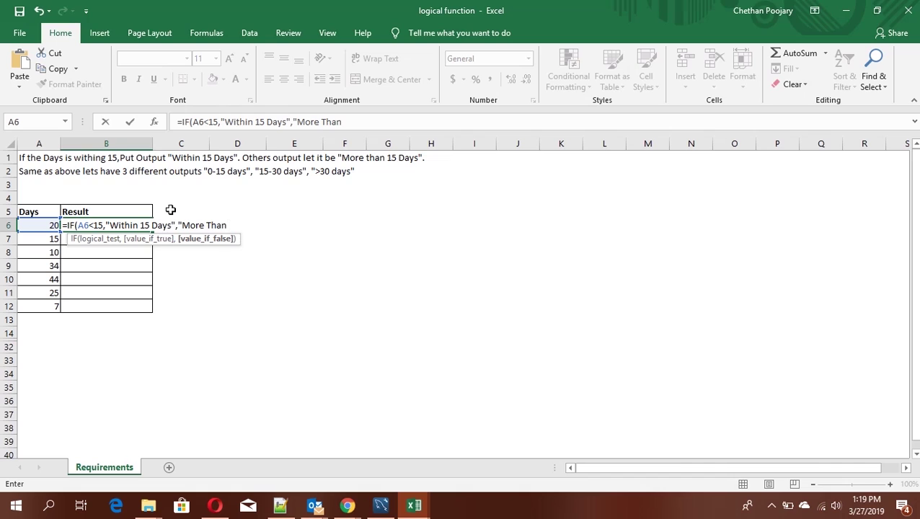
pyautogui.write(' 15 Days')
pyautogui.press('Return')
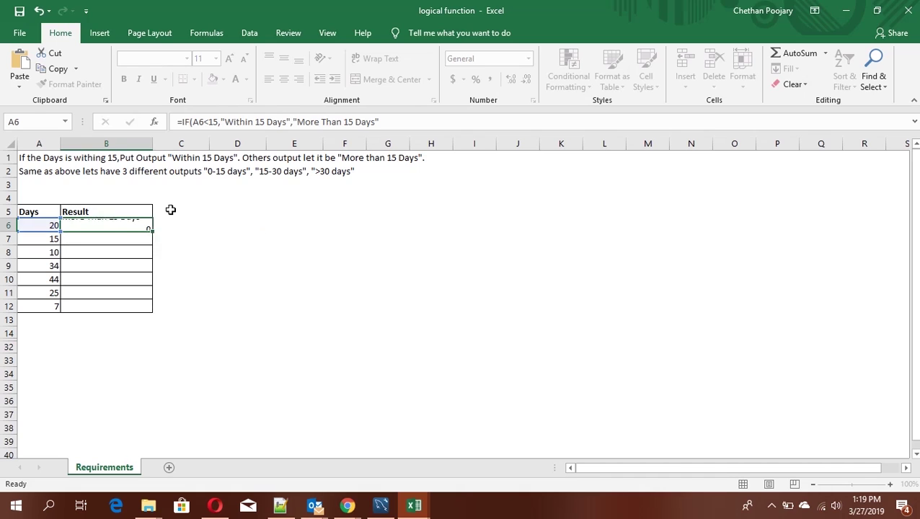
# Fill the IF formula from B6 down the Result column to B12 and check the filled cells.
pyautogui.press('Up')
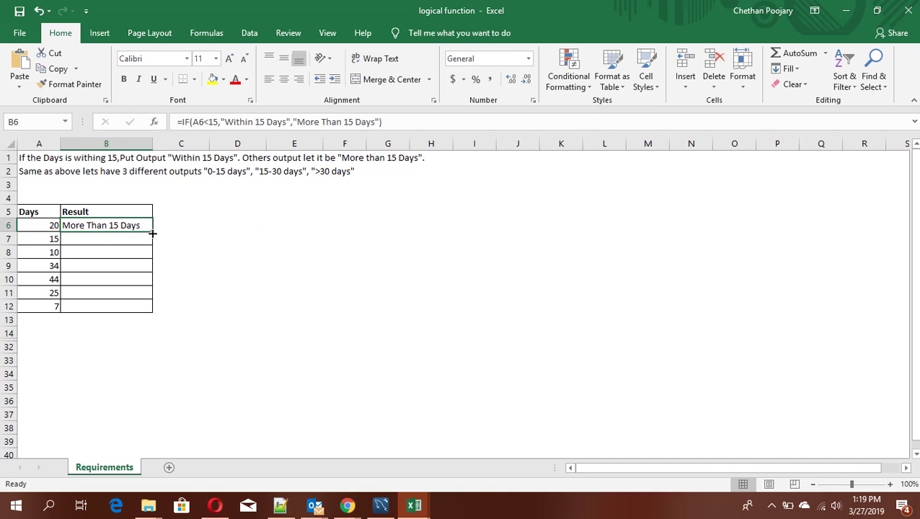
pyautogui.doubleClick(153, 231)
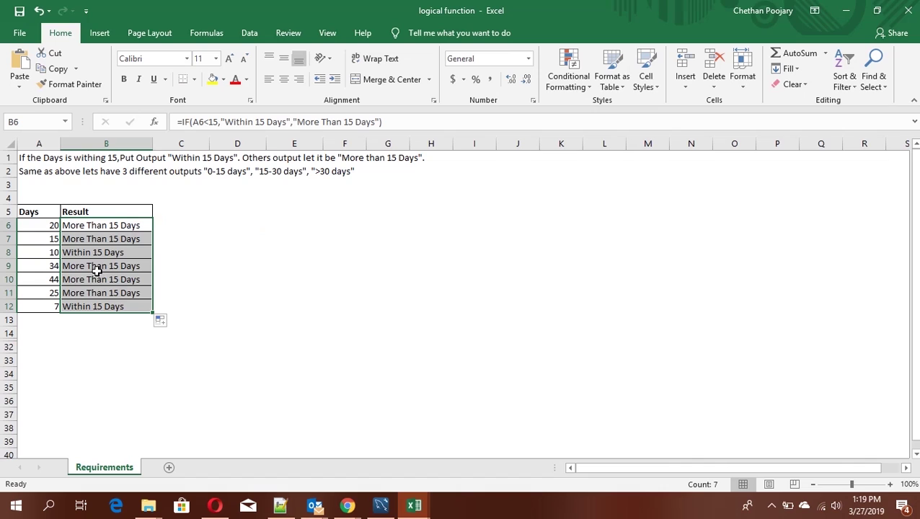
pyautogui.click(114, 258)
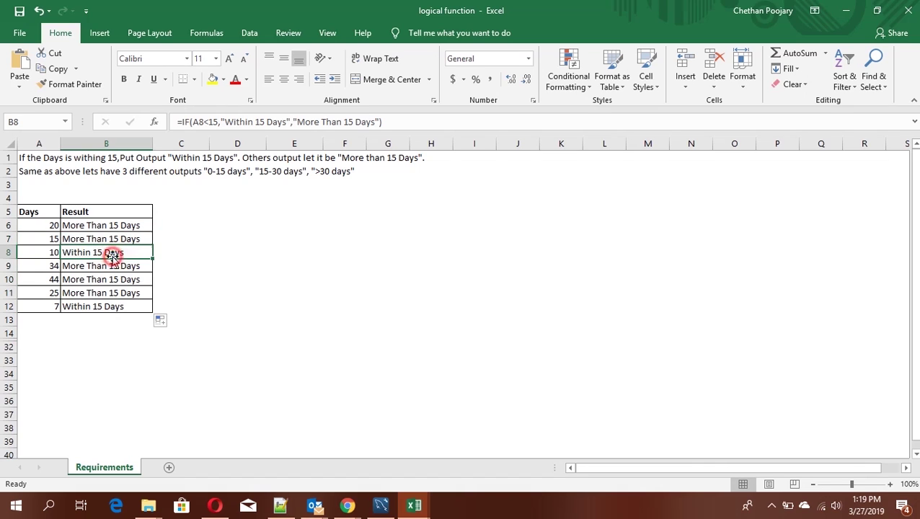
pyautogui.click(88, 240)
pyautogui.click(99, 254)
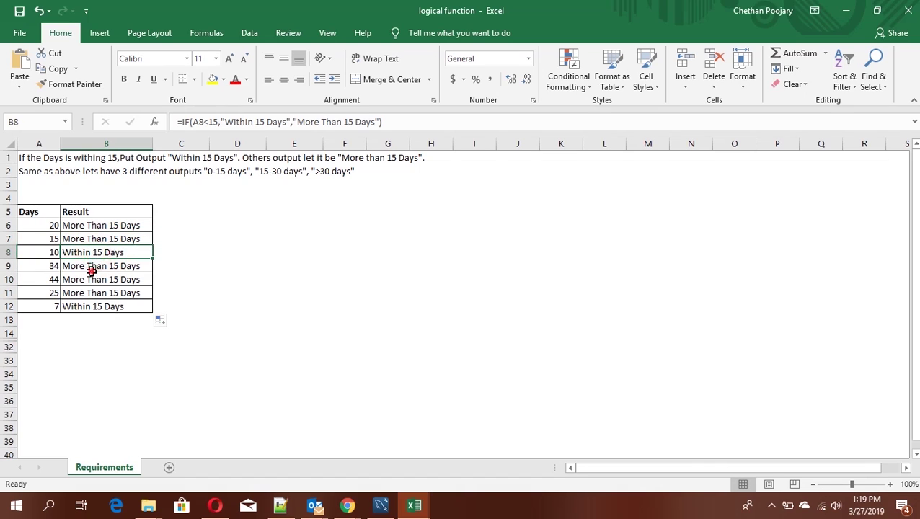
# Test the formula by changing the days value in cell A9 to 14.
pyautogui.click(45, 266)
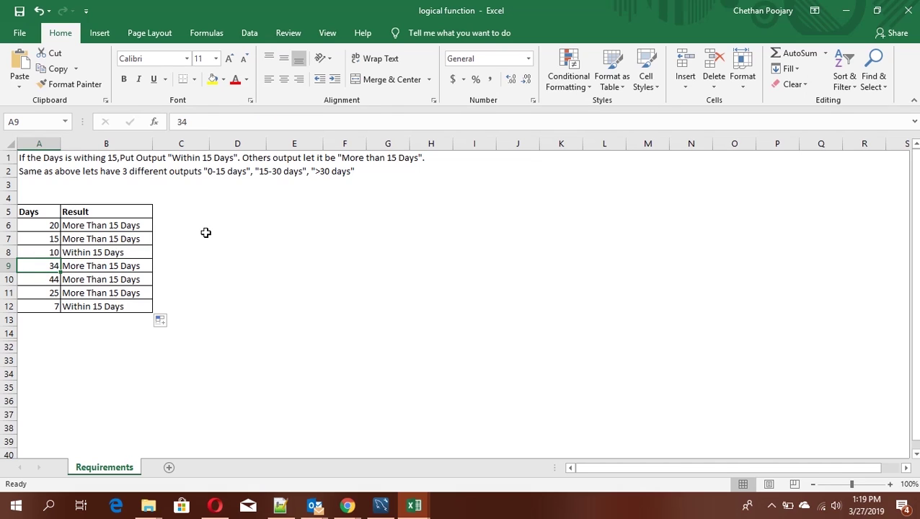
pyautogui.write('1')
pyautogui.press('Return')
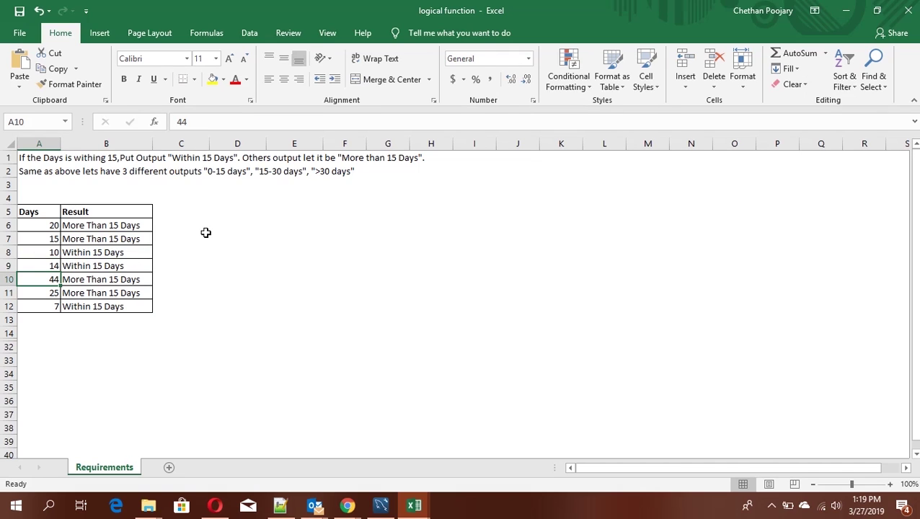
pyautogui.press('Down')
pyautogui.press('Down')
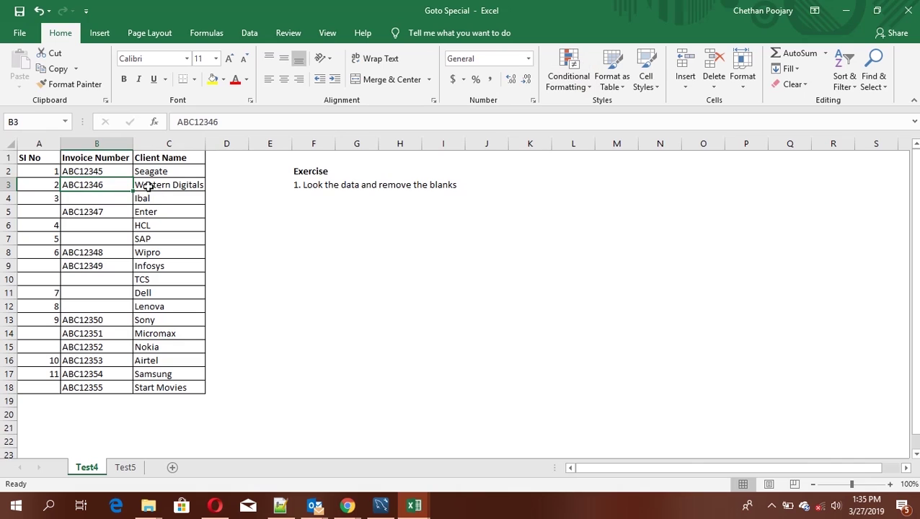
# Read the exercise instruction in F3 and review the invoice table in A1:C18 that it refers to.
pyautogui.click(261, 170)
pyautogui.click(309, 183)
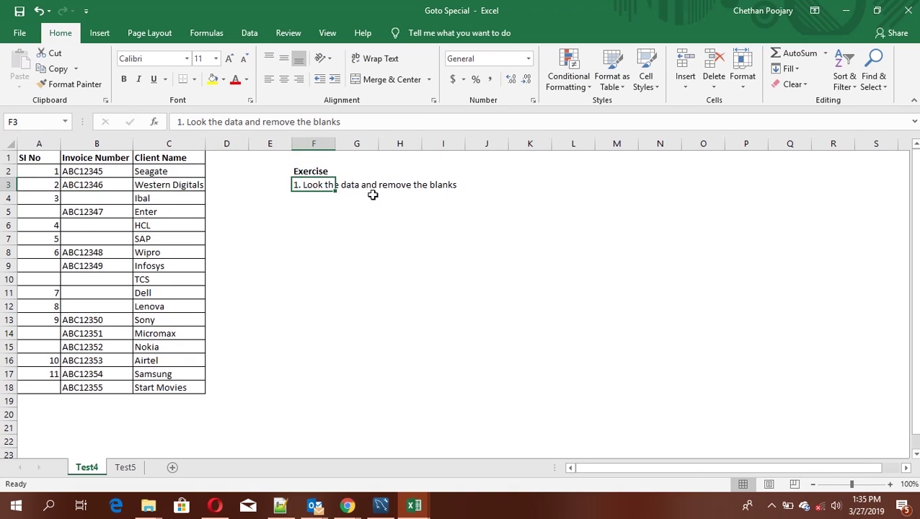
pyautogui.moveTo(42, 160); pyautogui.dragTo(170, 389)
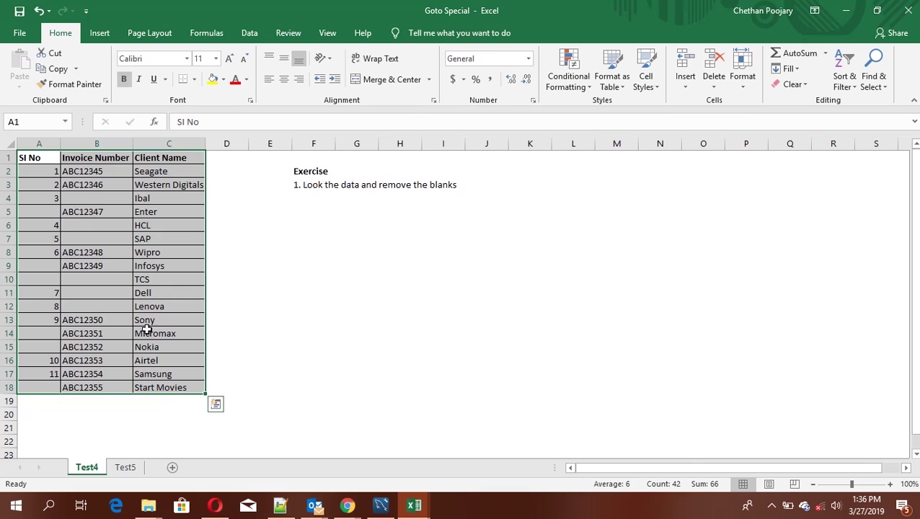
# Manually delete the Ibal, HCL and SAP rows, whose invoice numbers are blank.
pyautogui.click(87, 195)
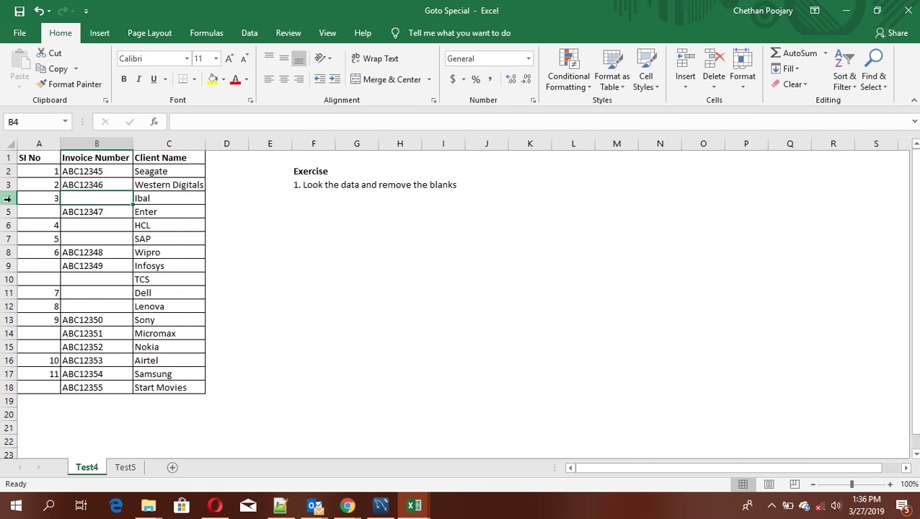
pyautogui.click(7, 199)
pyautogui.rightClick(7, 198)
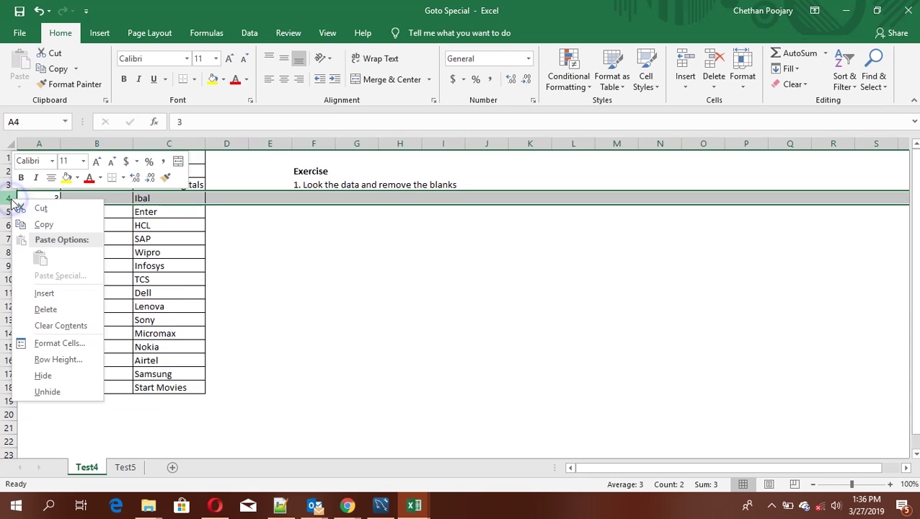
pyautogui.click(40, 308)
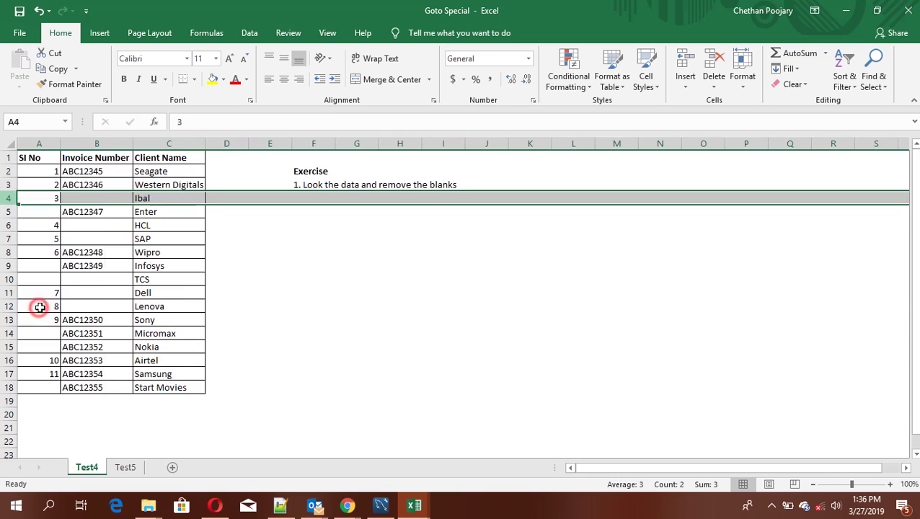
pyautogui.moveTo(9, 211); pyautogui.dragTo(9, 218)
pyautogui.rightClick(40, 214)
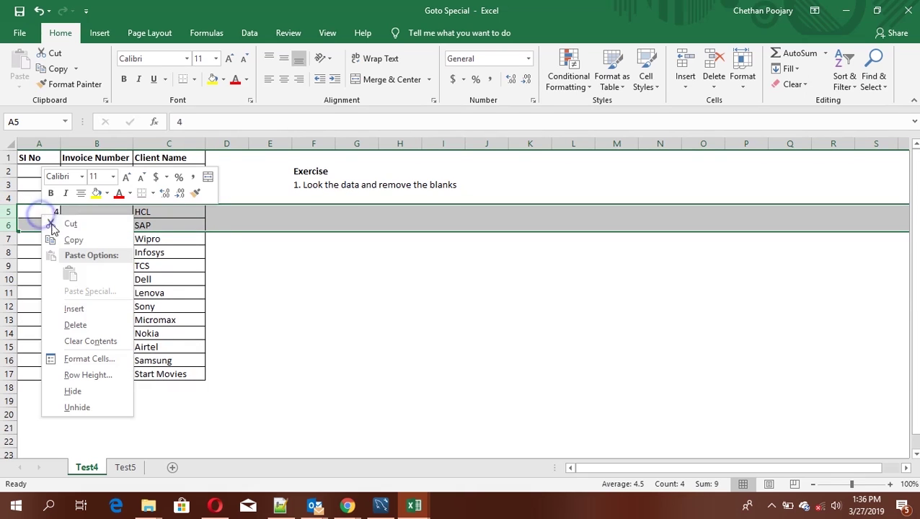
pyautogui.click(75, 325)
# Manually delete the adjacent TCS, Dell and Lenova rows, which also have no invoice number.
pyautogui.click(35, 239)
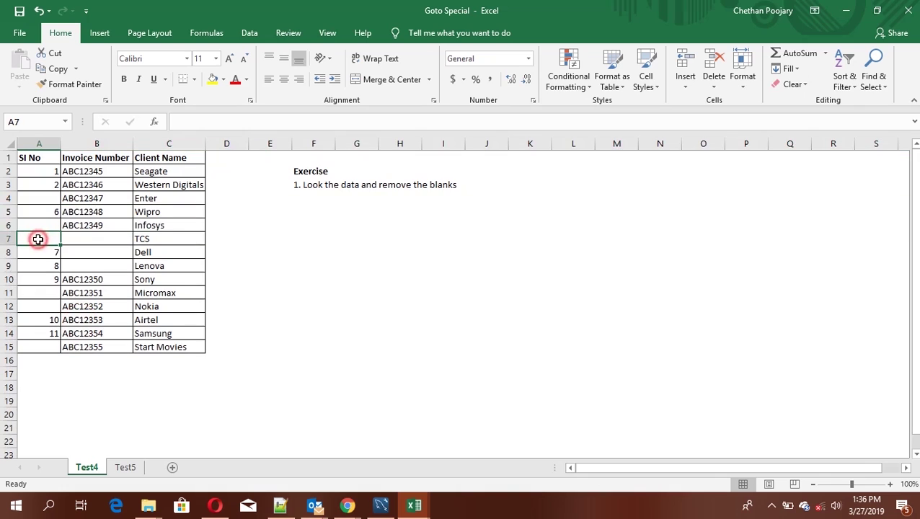
pyautogui.moveTo(8, 240); pyautogui.dragTo(9, 265)
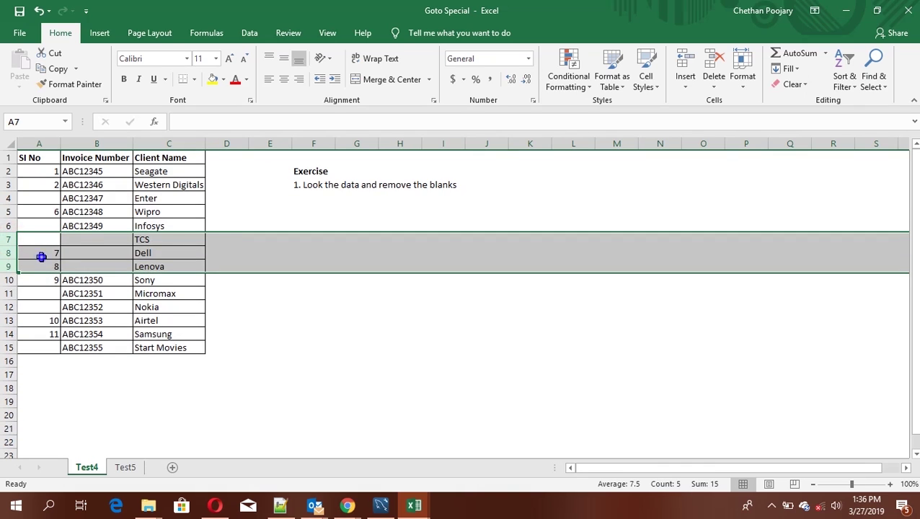
pyautogui.rightClick(41, 256)
pyautogui.click(77, 367)
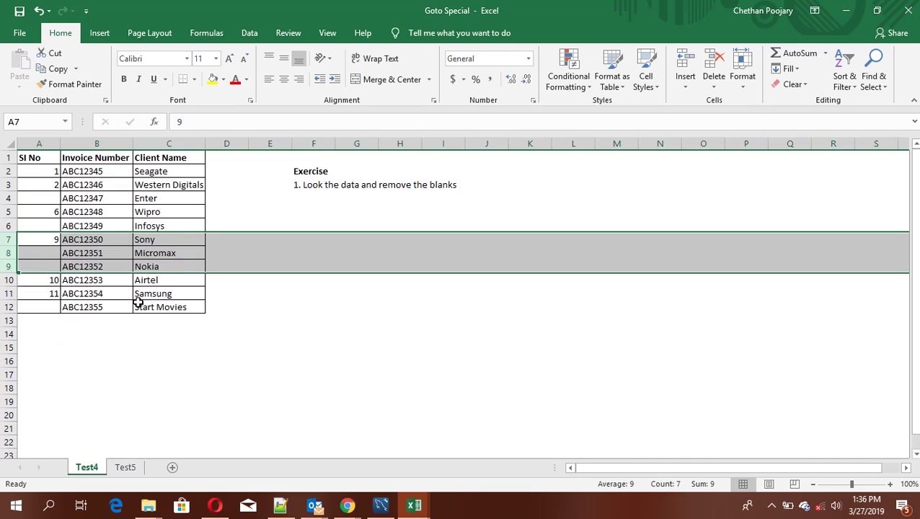
# Undo all three manual row deletions in the invoice table and return to cell B2.
pyautogui.hotkey('ctrl', 'z')
pyautogui.hotkey('ctrl', 'z')
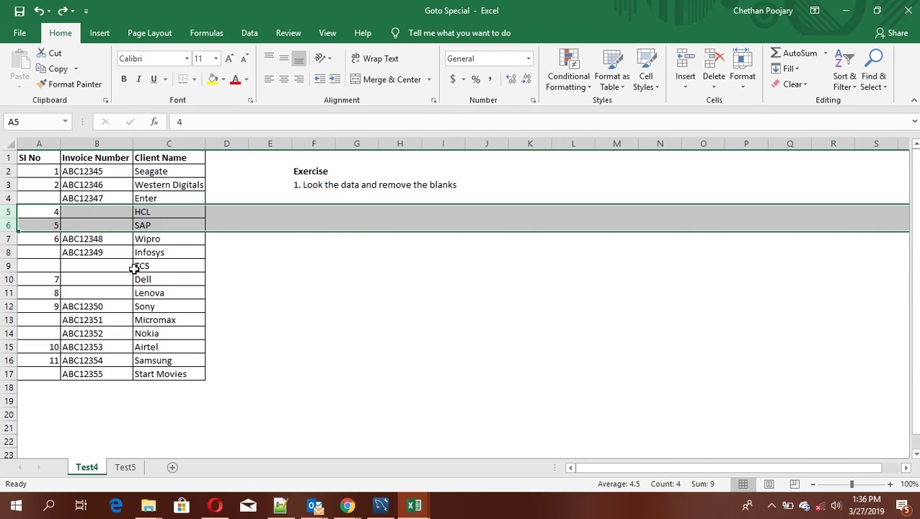
pyautogui.hotkey('ctrl', 'z')
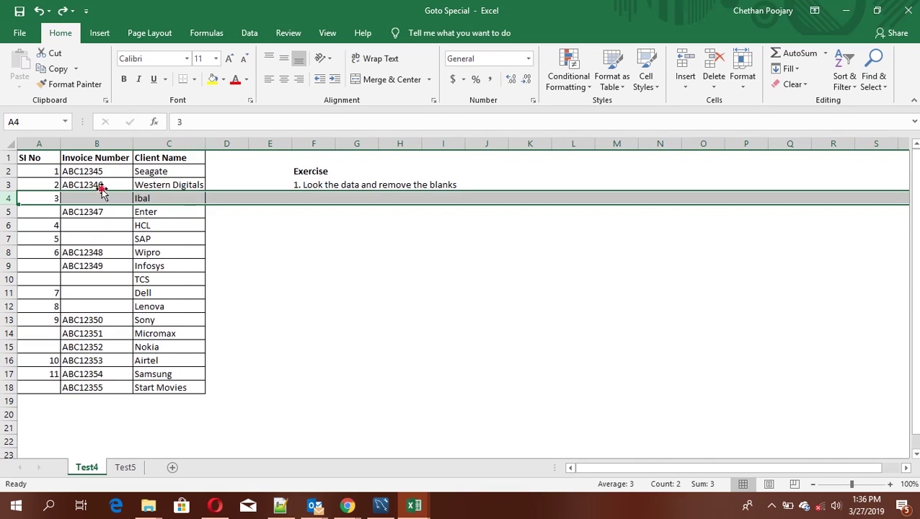
pyautogui.press('Up')
pyautogui.press('Up')
pyautogui.press('Right')
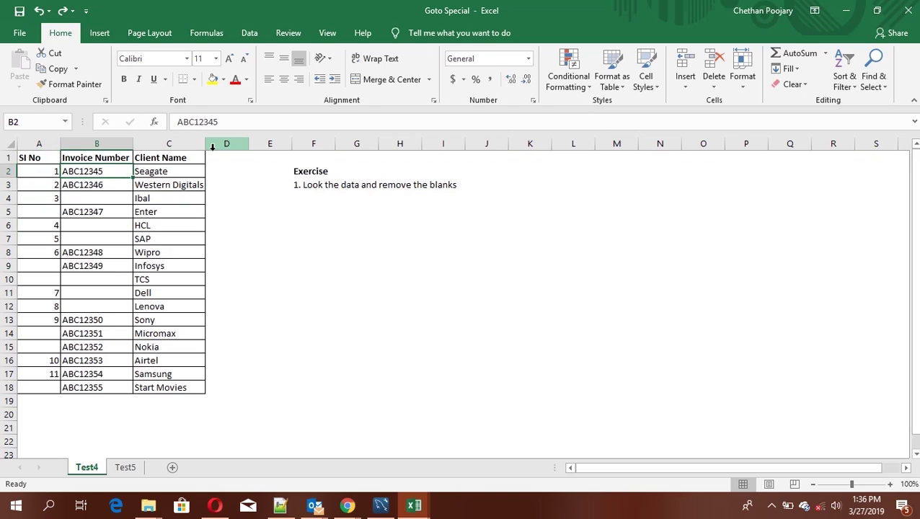
# Select only the blank cells in the Invoice Number range B1:B18 using Go To Special with the Blanks option.
pyautogui.moveTo(97, 159); pyautogui.dragTo(97, 388)
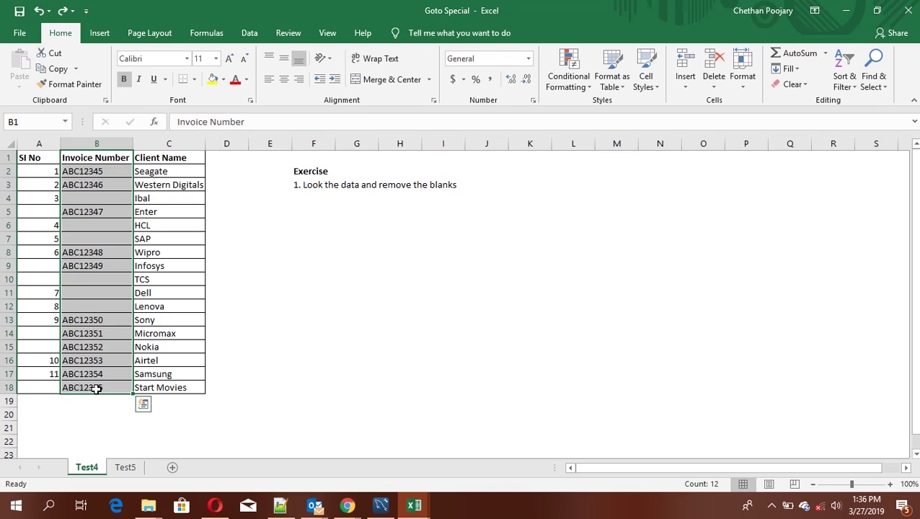
pyautogui.press('F5')
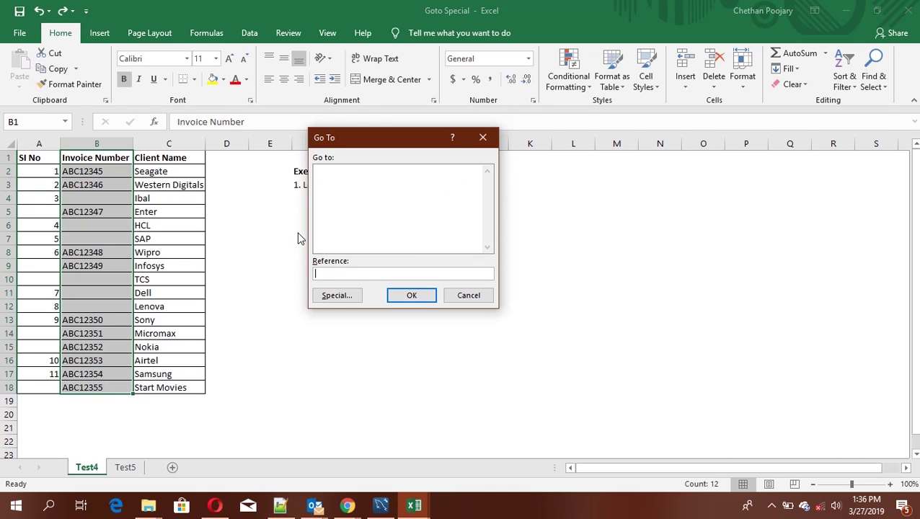
pyautogui.press('Escape')
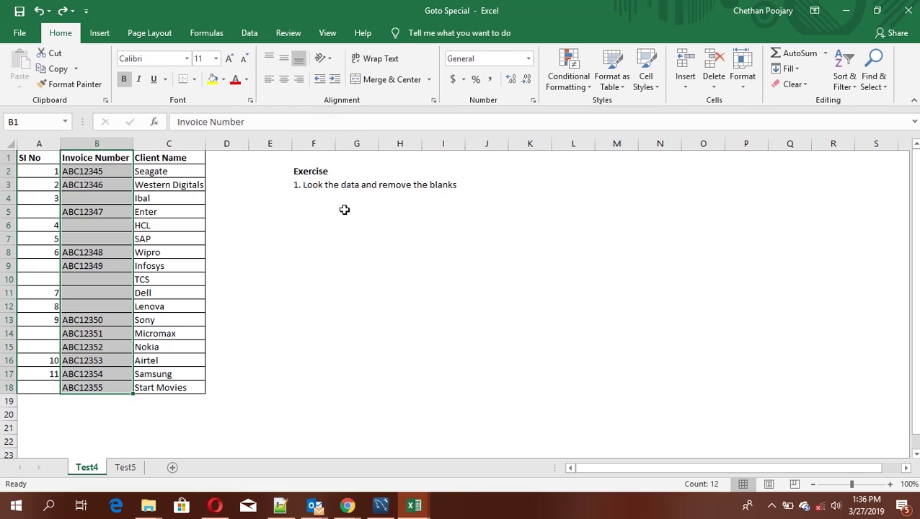
pyautogui.press('F5')
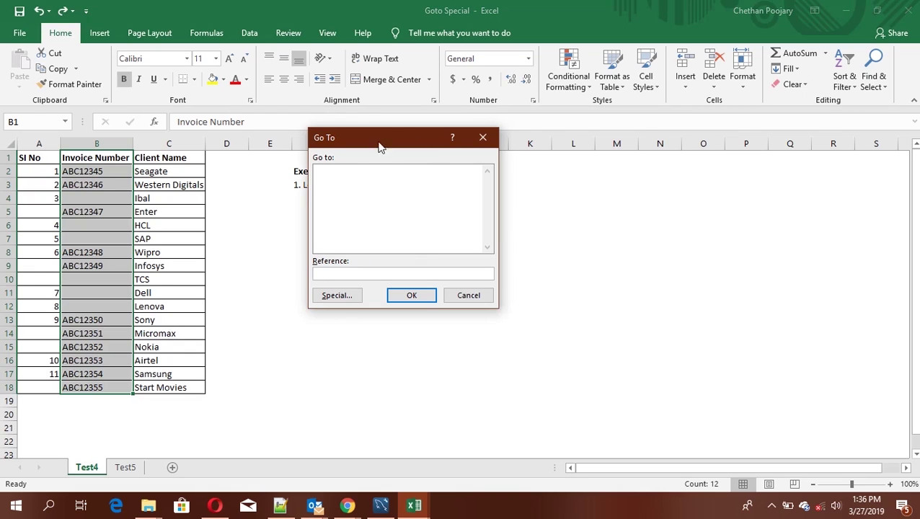
pyautogui.click(337, 297)
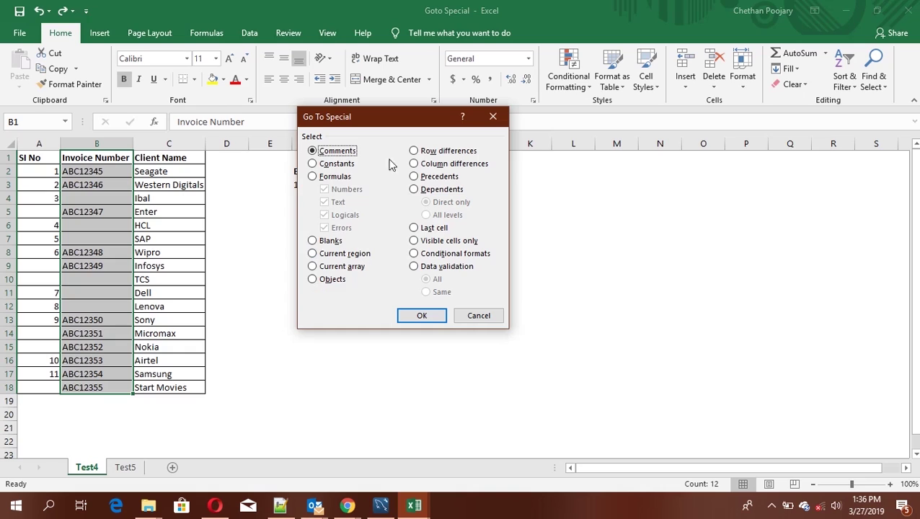
pyautogui.click(315, 245)
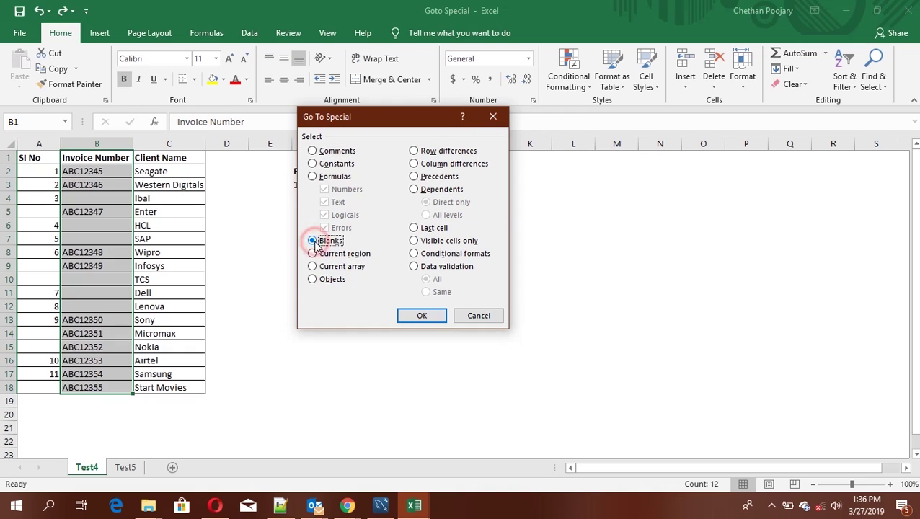
pyautogui.click(422, 315)
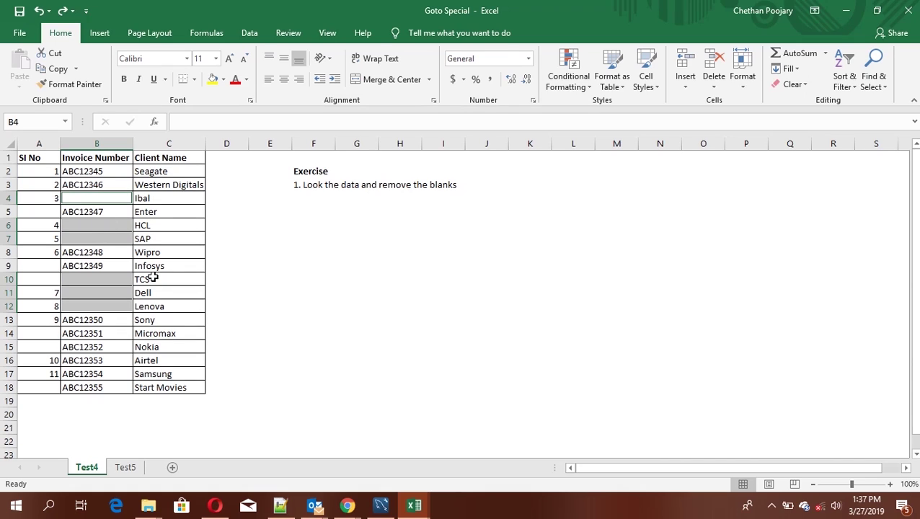
# Delete the entire rows of the selected blank invoice number cells.
pyautogui.hotkey('ctrl', '-')
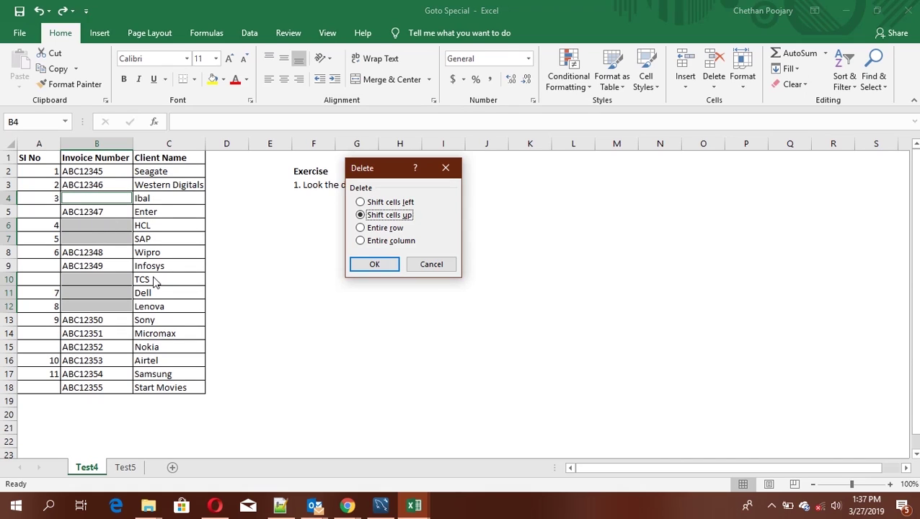
pyautogui.press('r')
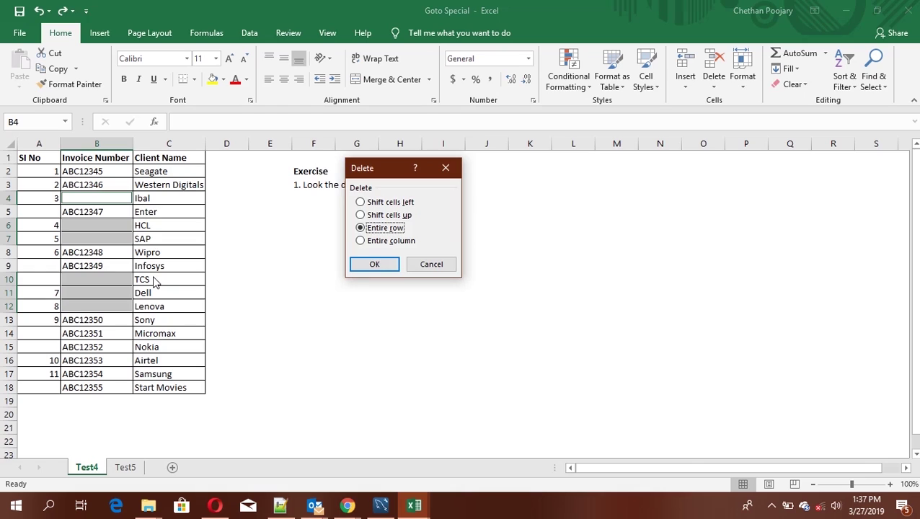
pyautogui.press('Return')
pyautogui.click(162, 212)
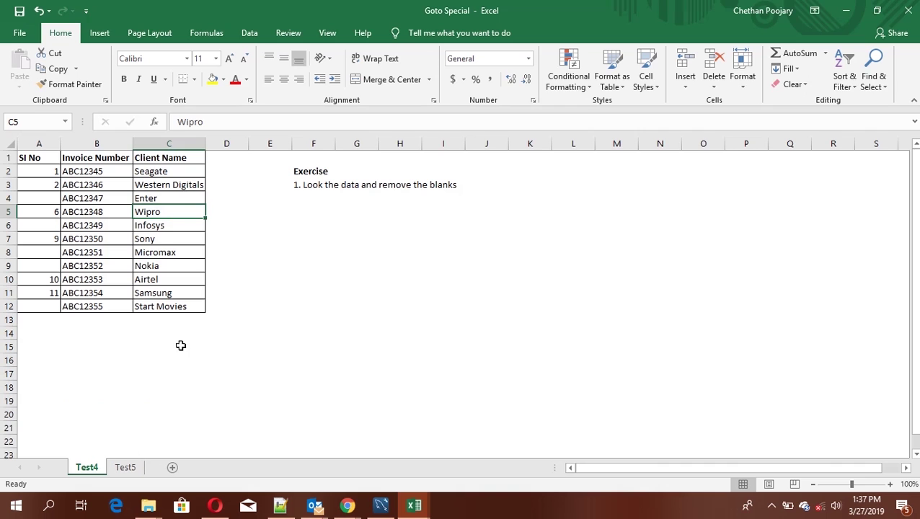
# Switch to the Test5 sheet and go to the first rows of its brand and product data.
pyautogui.click(125, 467)
pyautogui.click(58, 189)
pyautogui.scroll(6, 83, 249)
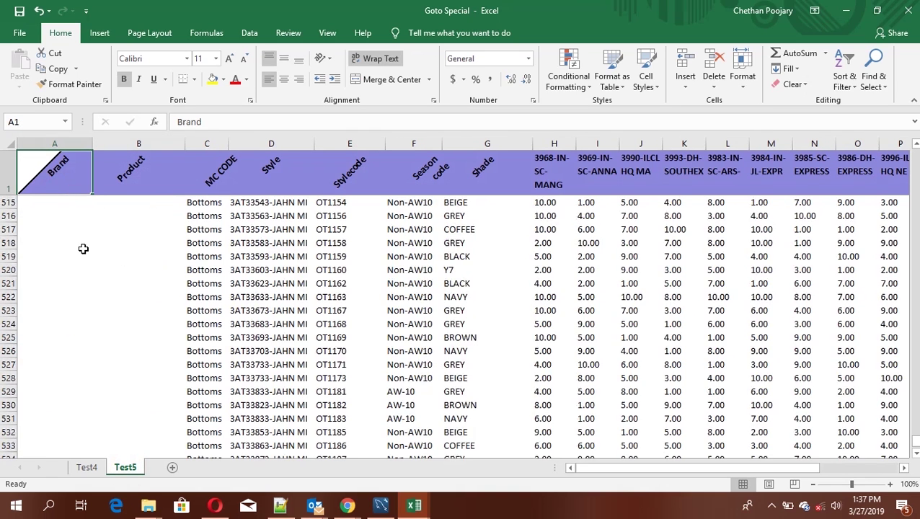
pyautogui.scroll(20, 83, 249)
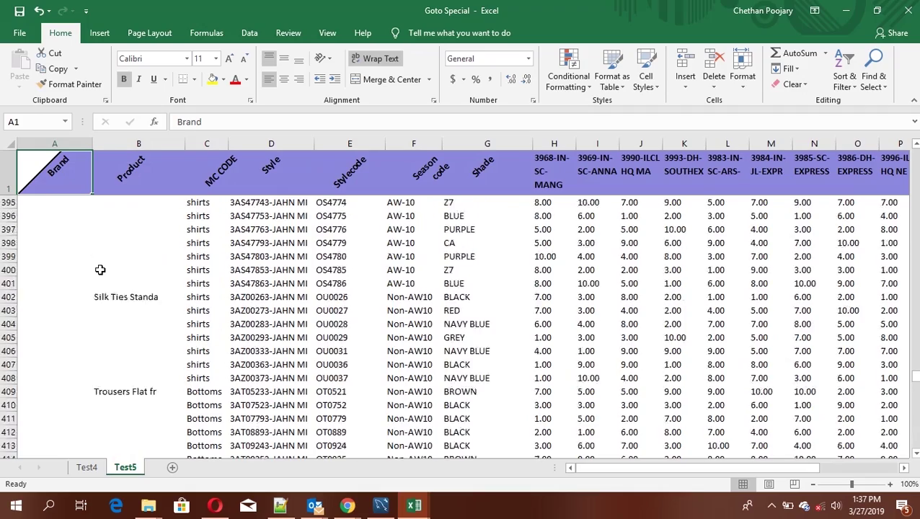
pyautogui.scroll(20, 100, 269)
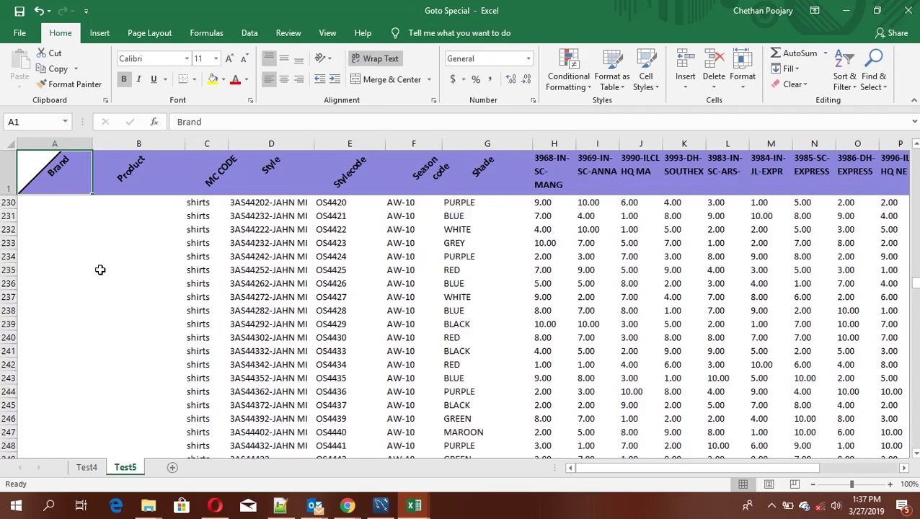
pyautogui.scroll(20, 100, 269)
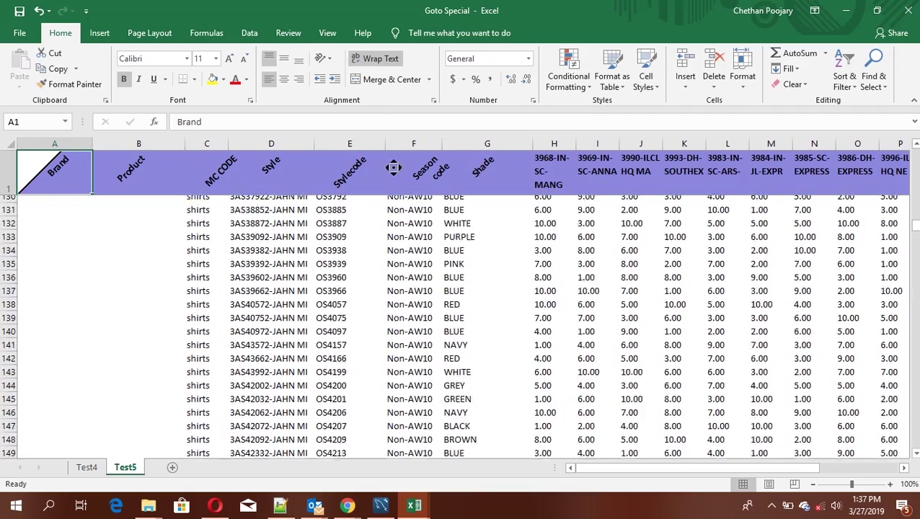
pyautogui.scroll(20, 393, 168)
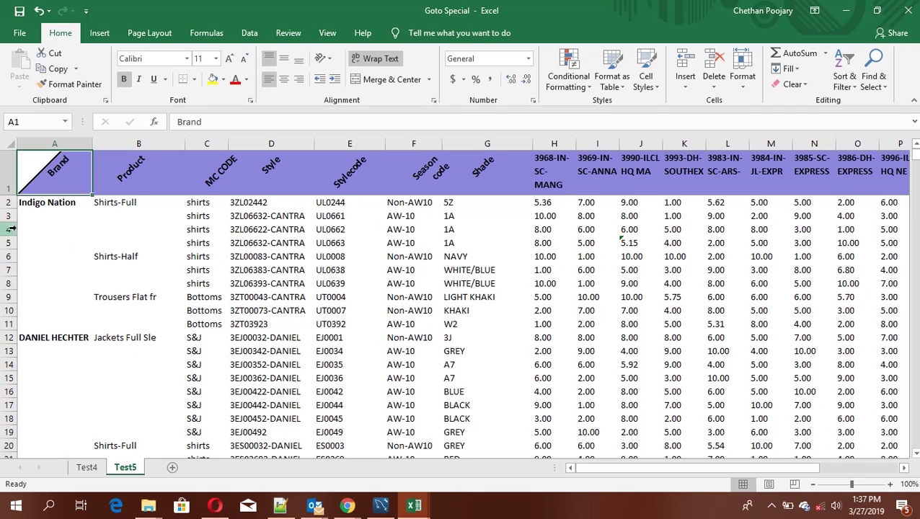
# Examine the blank cells below the first entries in the Brand and Product columns.
pyautogui.click(62, 215)
pyautogui.click(118, 215)
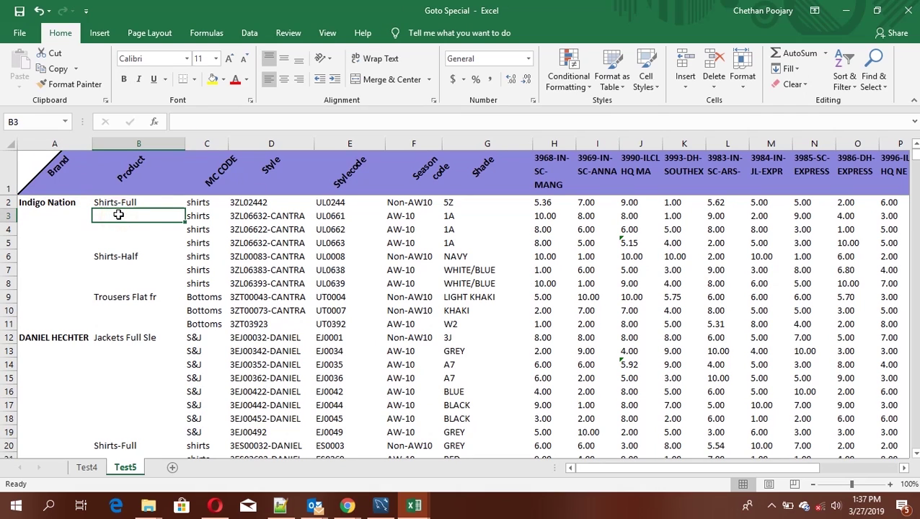
pyautogui.moveTo(118, 215); pyautogui.dragTo(131, 244)
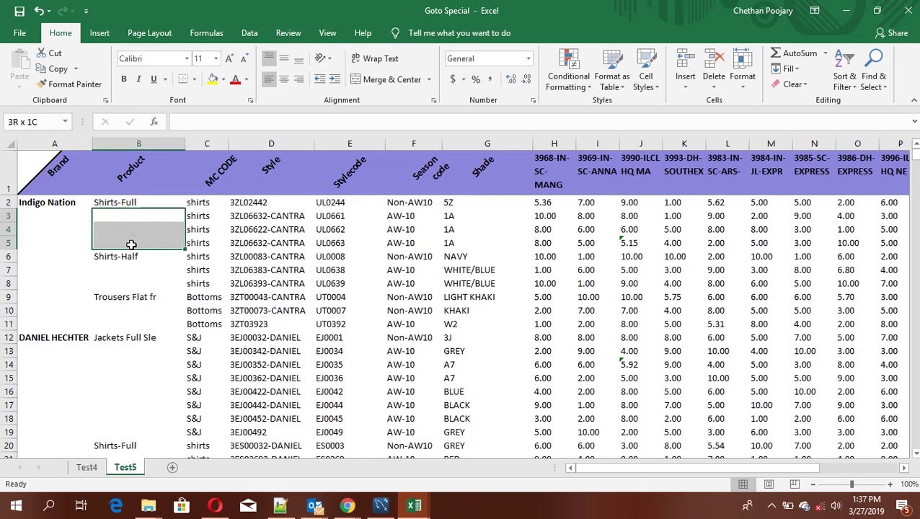
pyautogui.click(128, 203)
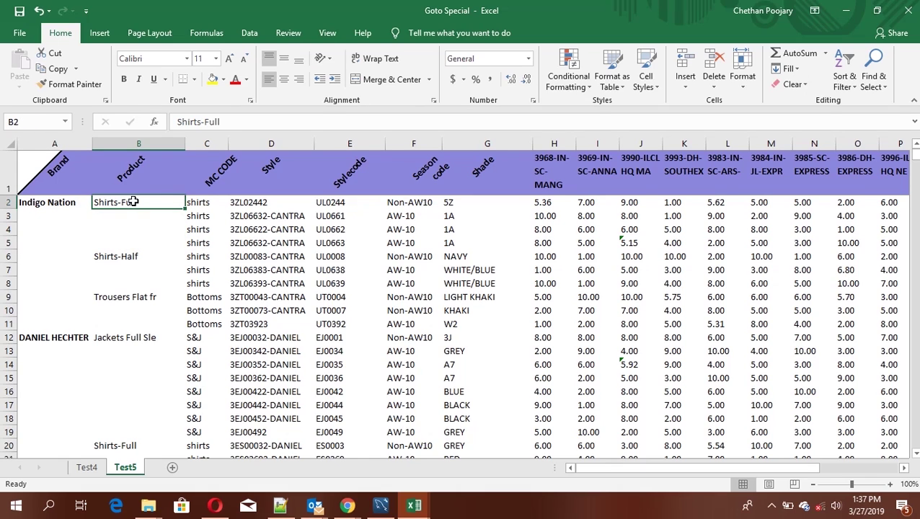
pyautogui.click(55, 202)
pyautogui.click(47, 216)
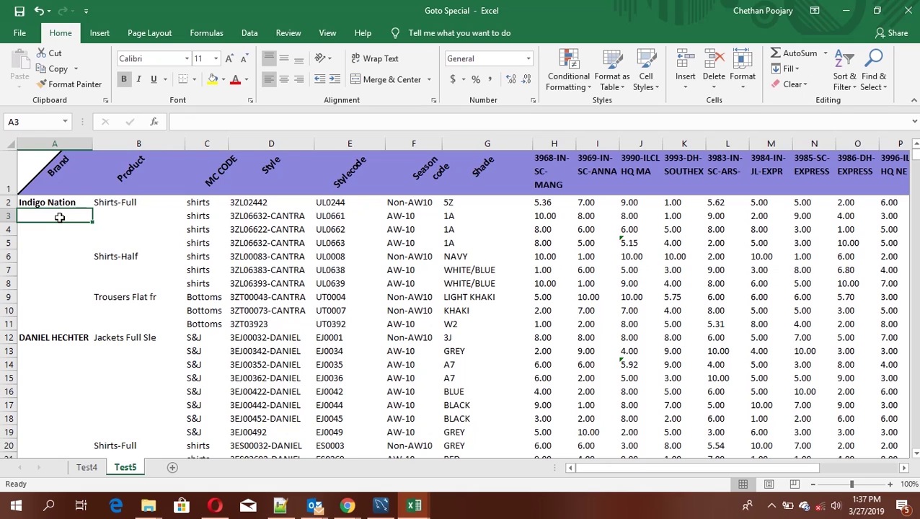
# Try filling the blanks manually by copying Indigo Nation from A2 down to A11 and Shirts-Full from B2 down to B5.
pyautogui.click(62, 202)
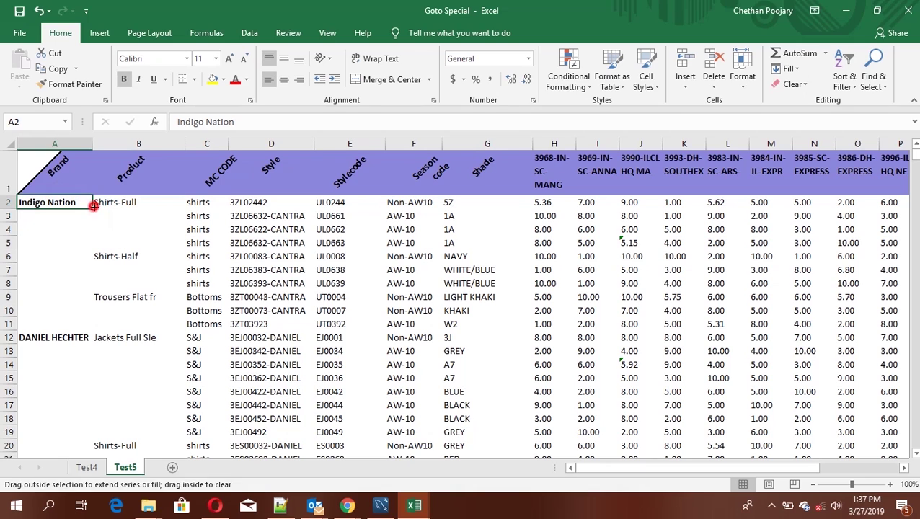
pyautogui.doubleClick(93, 206)
pyautogui.click(130, 207)
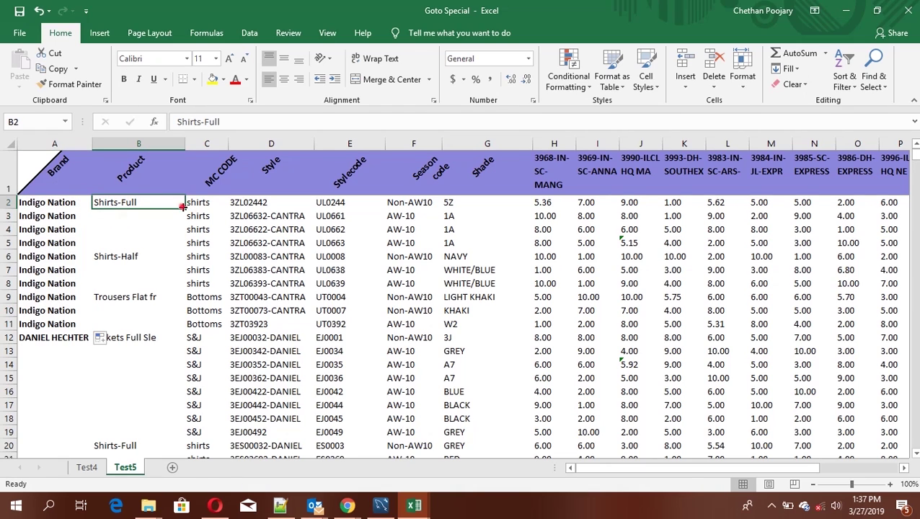
pyautogui.moveTo(183, 206); pyautogui.dragTo(181, 245)
pyautogui.click(144, 268)
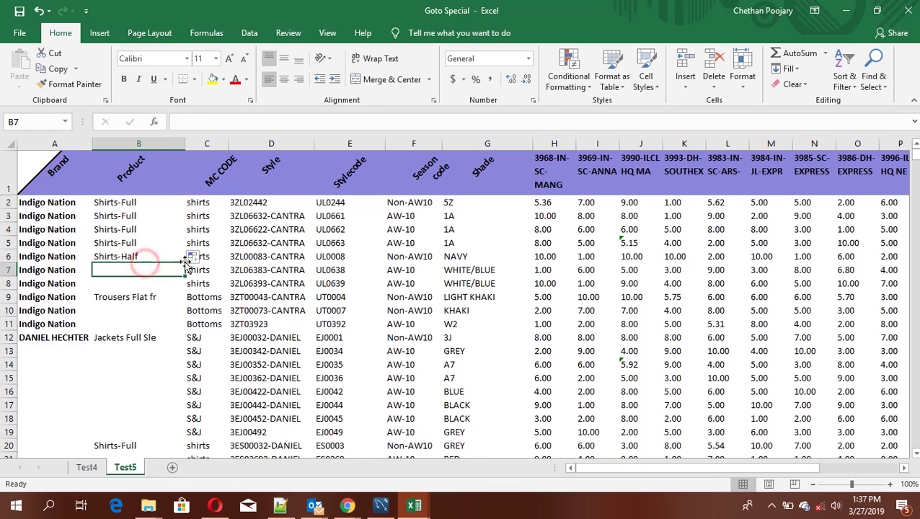
# Undo the manual fills in the Brand and Product columns.
pyautogui.hotkey('ctrl', 'z')
pyautogui.hotkey('ctrl', 'z')
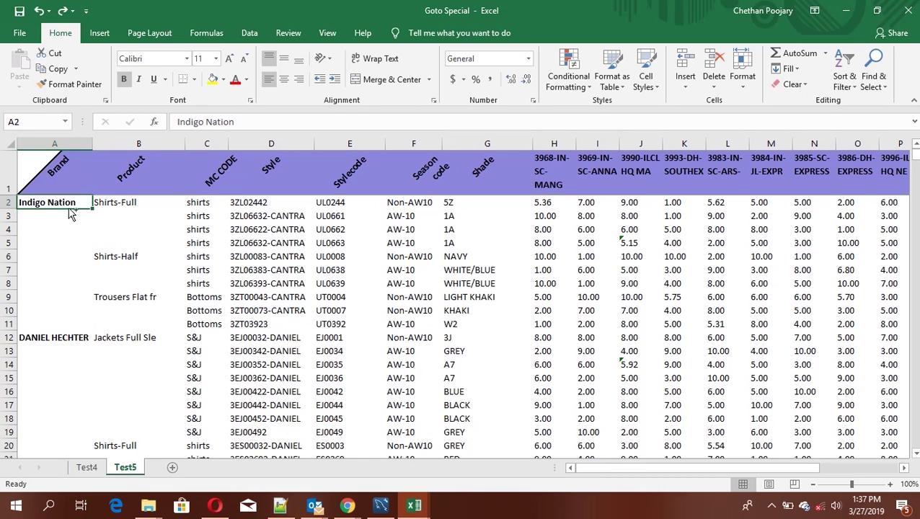
# Try filling the blank Brand cells A3:A11 manually by copying Indigo Nation from A2.
pyautogui.hotkey('ctrl', 'c')
pyautogui.moveTo(58, 215); pyautogui.dragTo(48, 325)
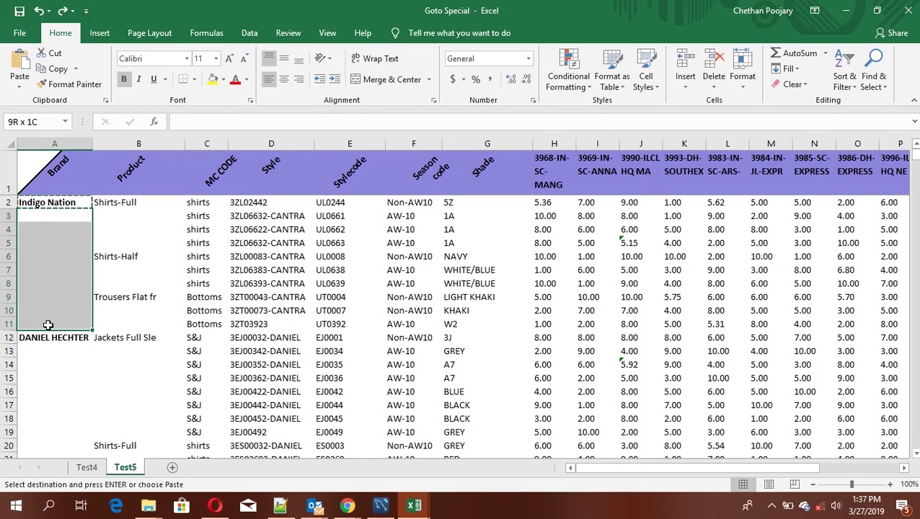
pyautogui.hotkey('ctrl', 'v')
pyautogui.click(81, 270)
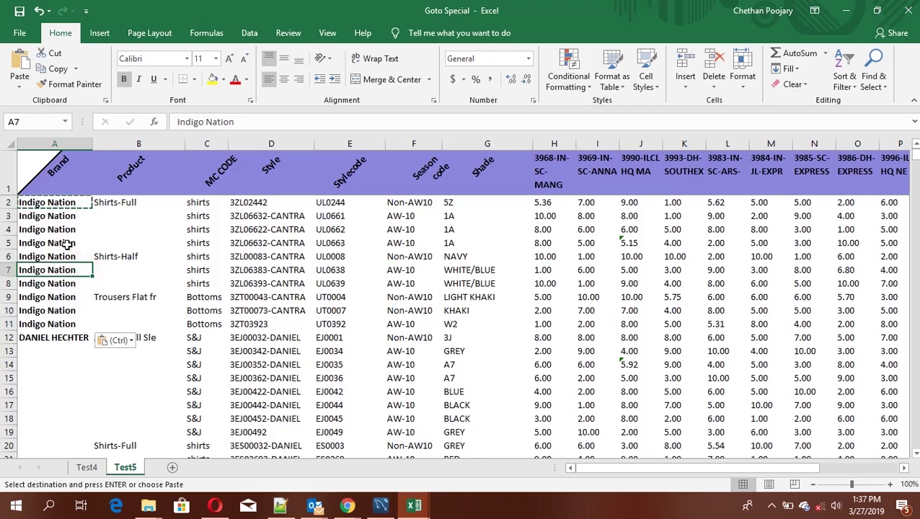
# Look over the remaining Brand and Product blanks down the sheet, and undo the manual fill in A3:A11.
pyautogui.scroll(-14, 66, 245)
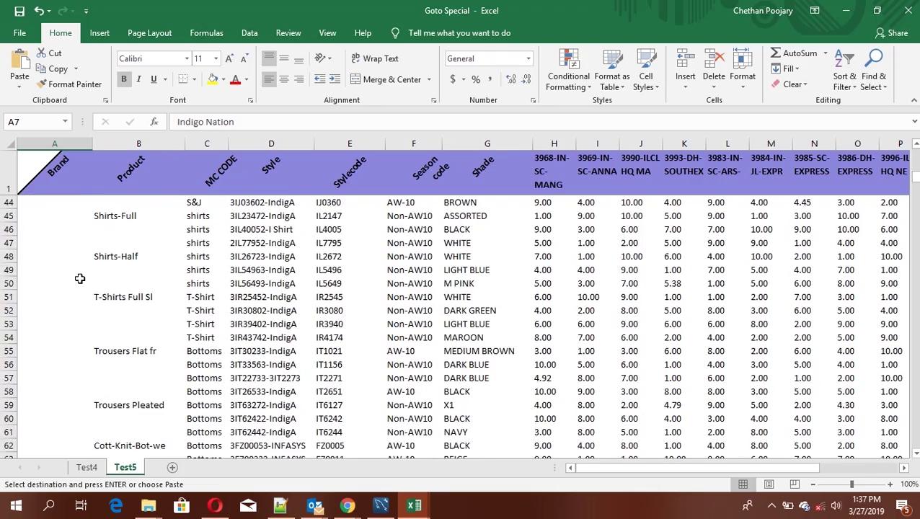
pyautogui.scroll(-20, 80, 279)
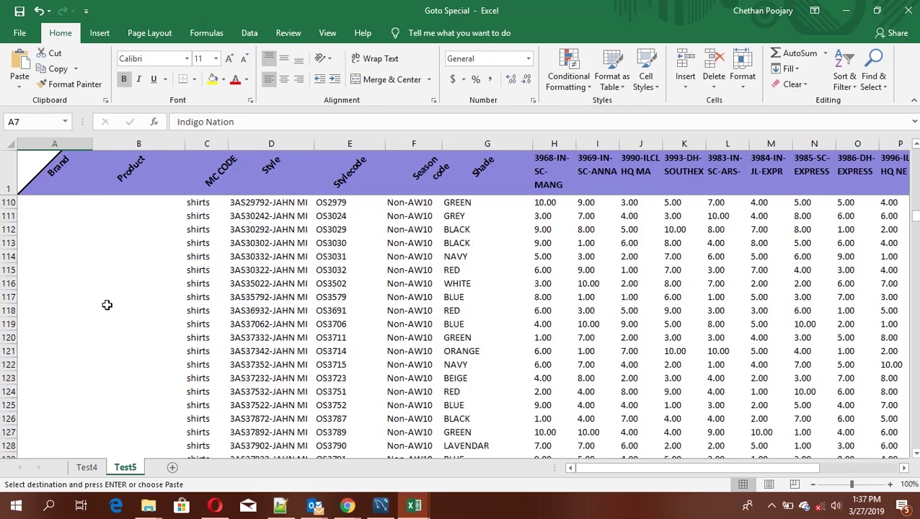
pyautogui.scroll(-11, 106, 305)
pyautogui.scroll(8, 108, 307)
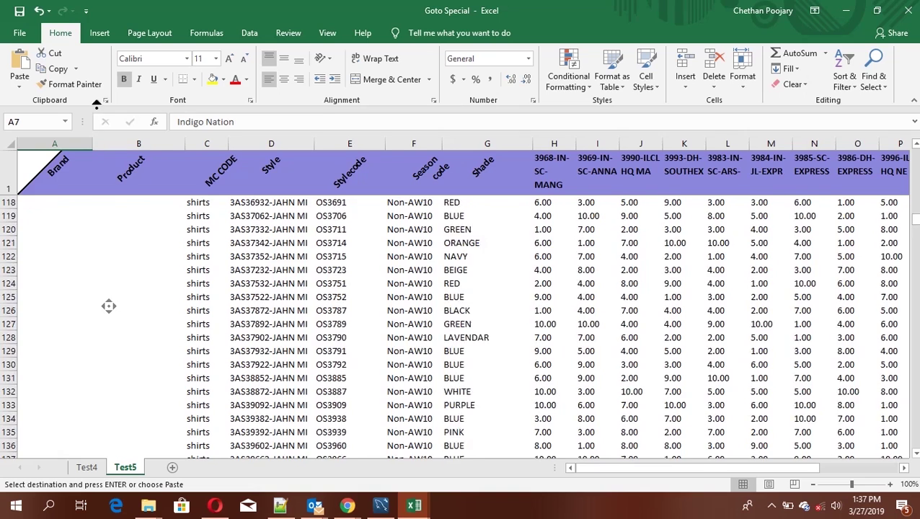
pyautogui.scroll(20, 108, 307)
pyautogui.moveTo(43, 204); pyautogui.dragTo(47, 320)
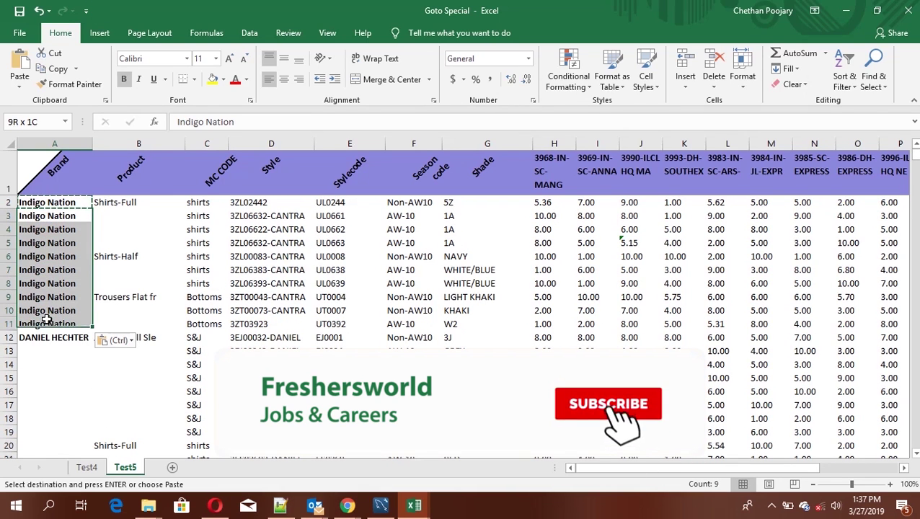
pyautogui.hotkey('ctrl', 'z')
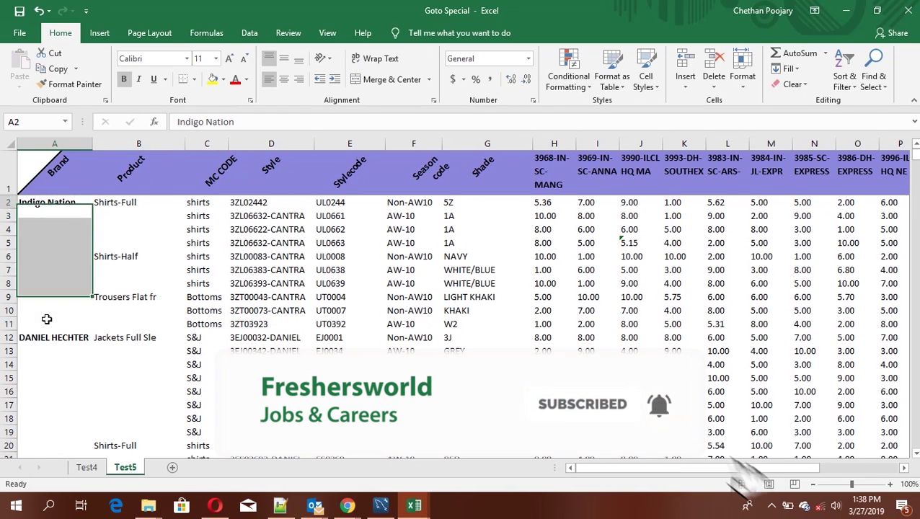
# Select all blank cells within the Brand and Product range A2:B539 using Go To Special with the Blanks option.
pyautogui.press('Down')
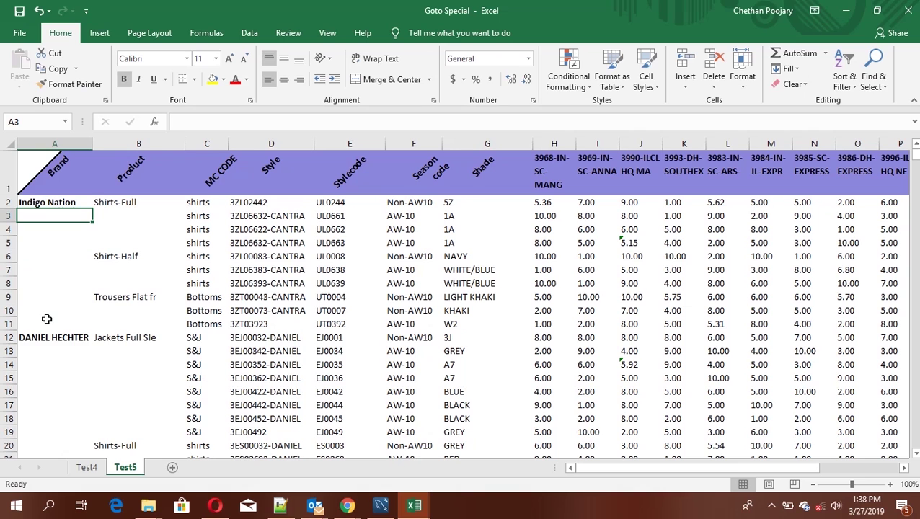
pyautogui.press('Up')
pyautogui.hotkey('shift', 'Right')
pyautogui.hotkey('ctrl', 'shift', 'Down')
pyautogui.hotkey('ctrl', 'shift', 'Down')
pyautogui.hotkey('ctrl', 'shift', 'Down')
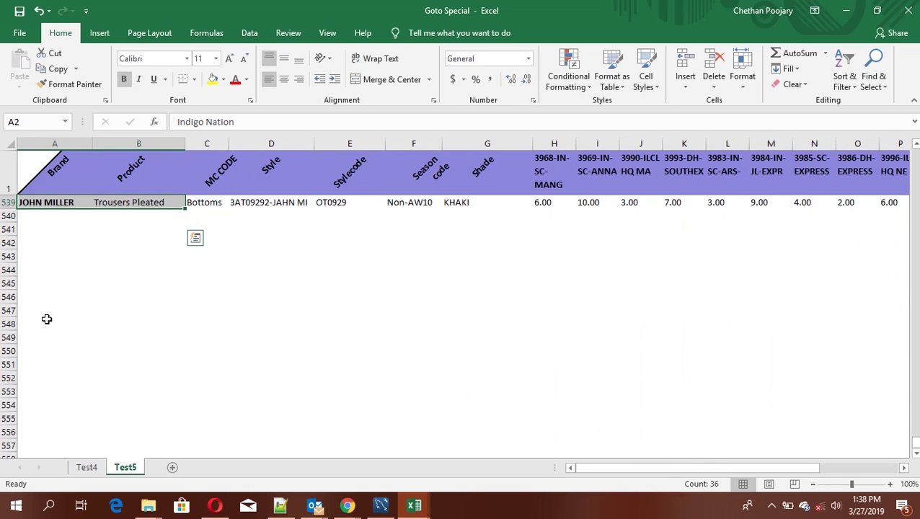
pyautogui.hotkey('ctrl', 'g')
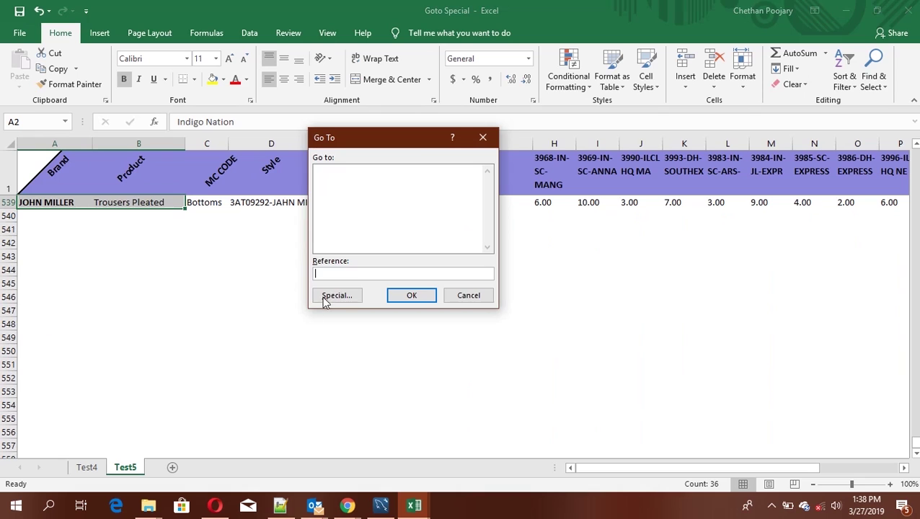
pyautogui.click(336, 293)
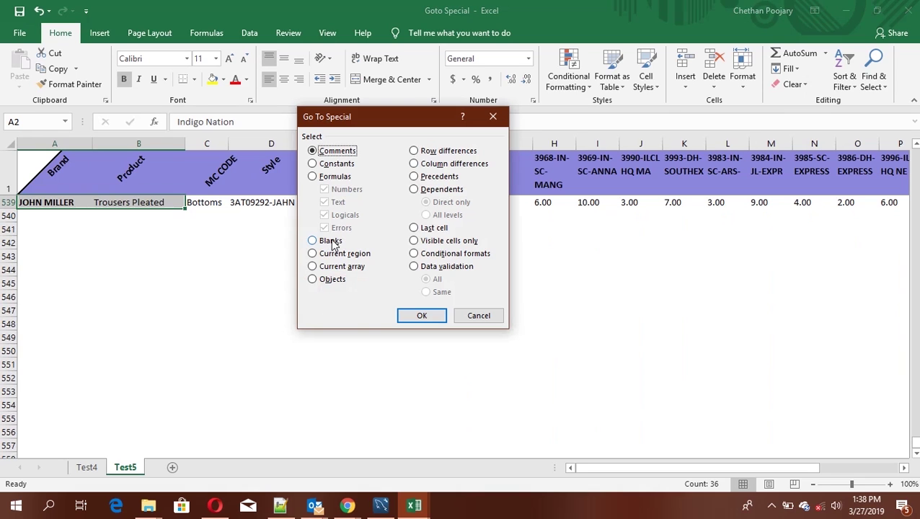
pyautogui.click(330, 241)
pyautogui.press('Return')
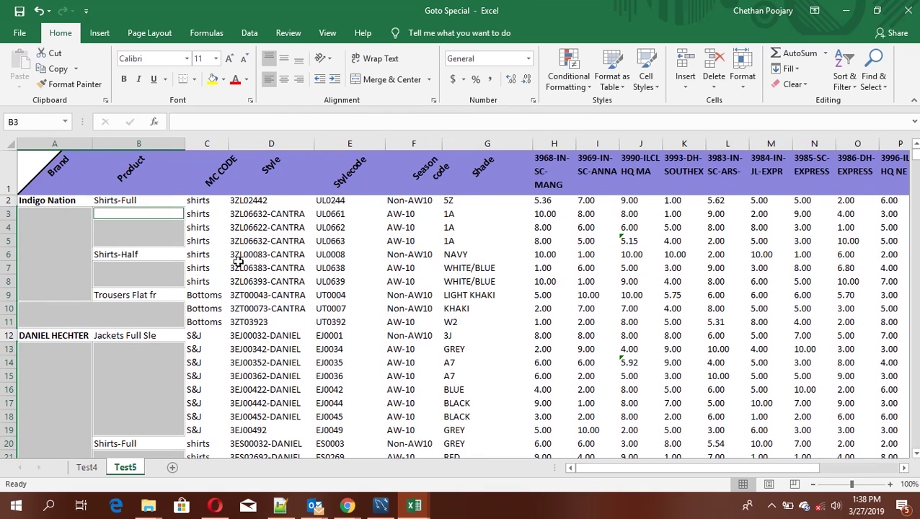
# Fill all the selected blanks at once with a relative formula referencing the cell above, entered as =B2 in B3.
pyautogui.write('=')
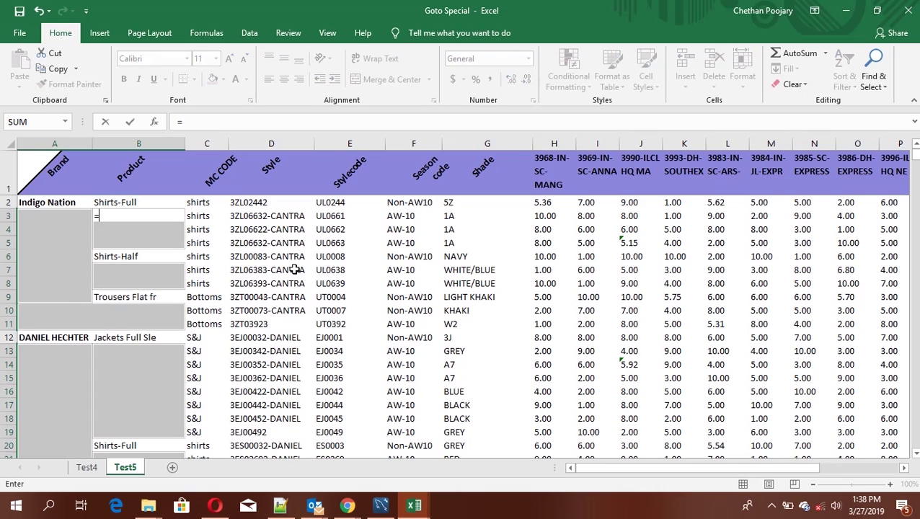
pyautogui.press('Up')
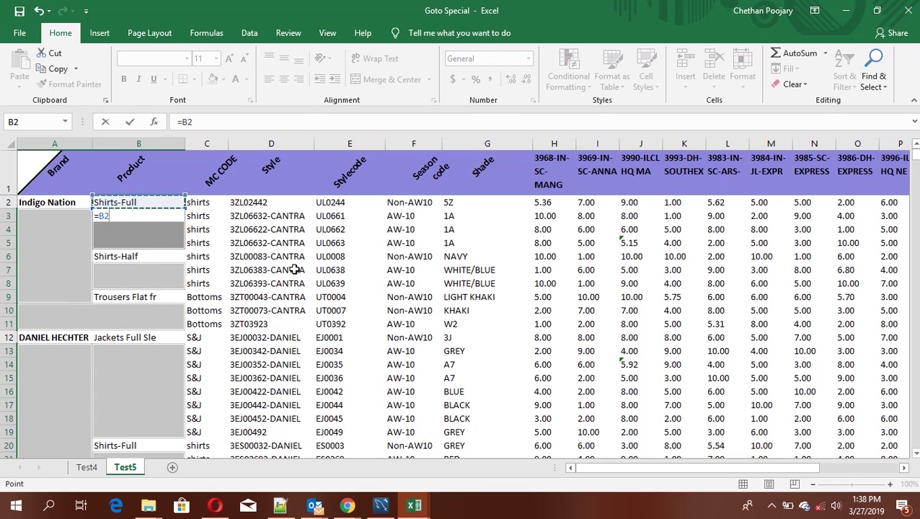
pyautogui.hotkey('ctrl', 'Return')
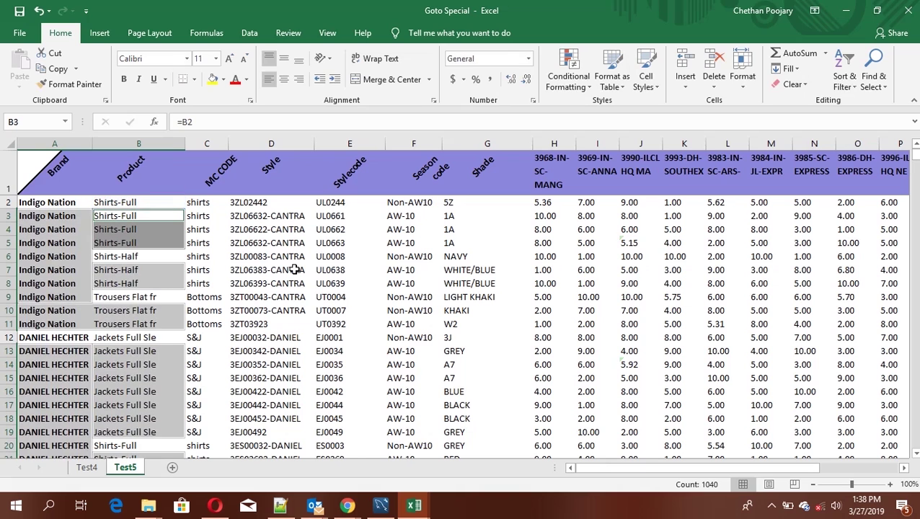
# Examine the fill formulas in the Brand column from A4 to A10 and the filled rows further down the sheet.
pyautogui.press('Down')
pyautogui.press('Left')
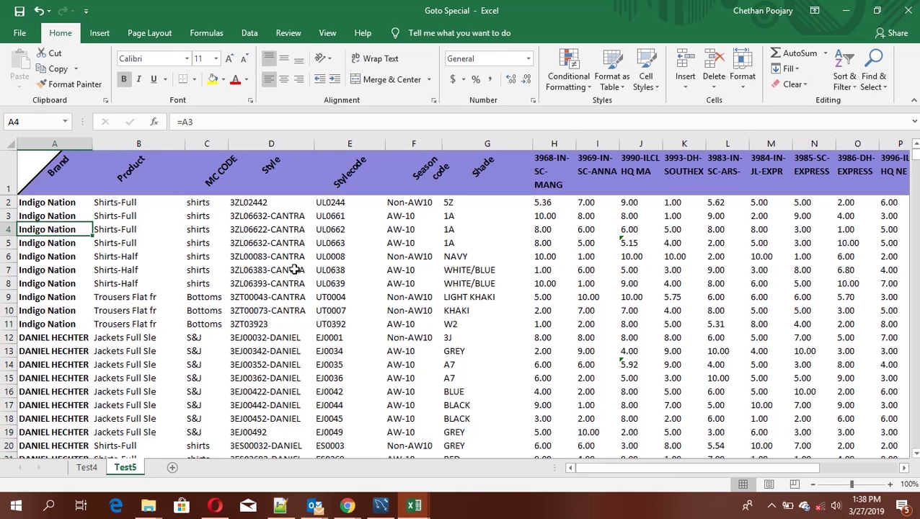
pyautogui.press('Down')
pyautogui.press('Down')
pyautogui.press('Down')
pyautogui.press('Down')
pyautogui.press('Down')
pyautogui.press('Down')
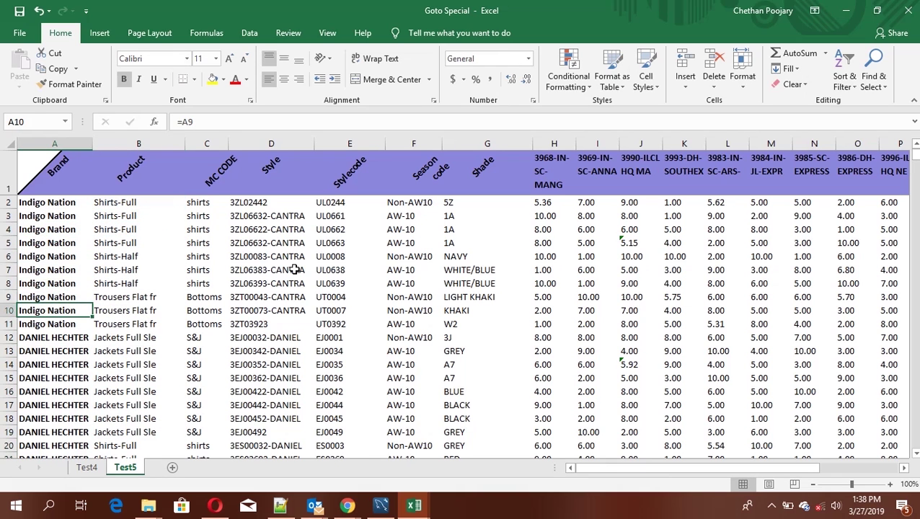
pyautogui.middleClick(199, 270)
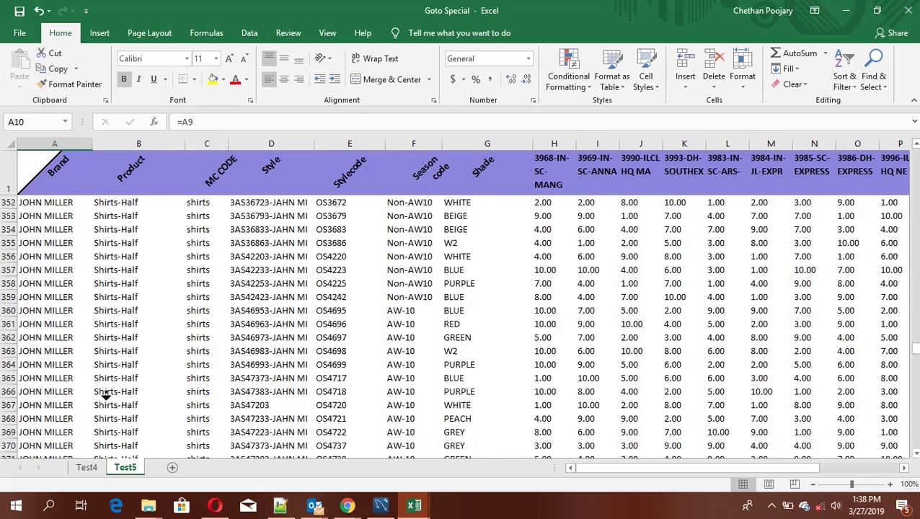
# Check the formula in B403 and replace the product entry in B402 with a sample first name.
pyautogui.click(137, 267)
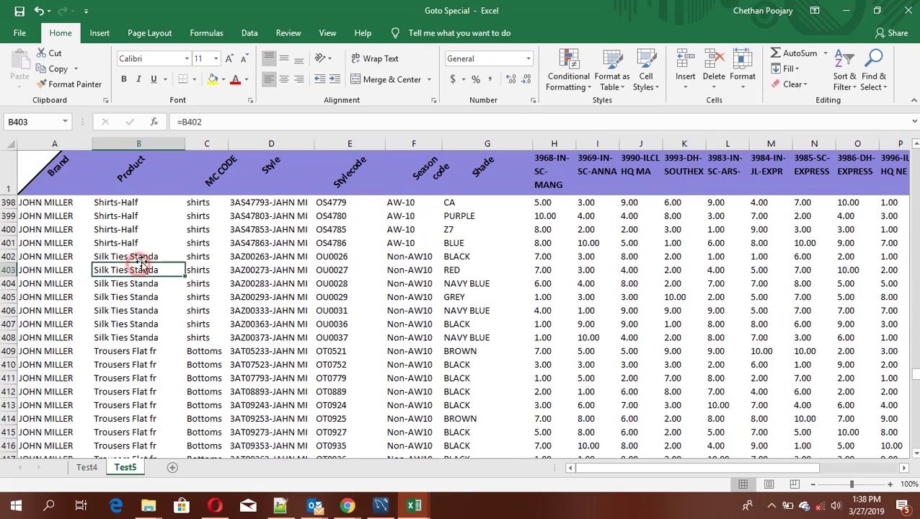
pyautogui.click(141, 256)
pyautogui.write('ganesh')
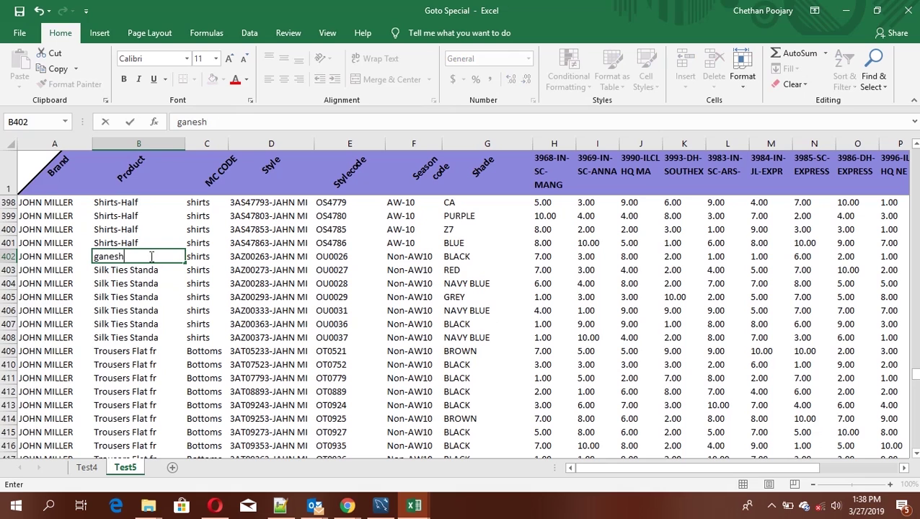
pyautogui.press('Return')
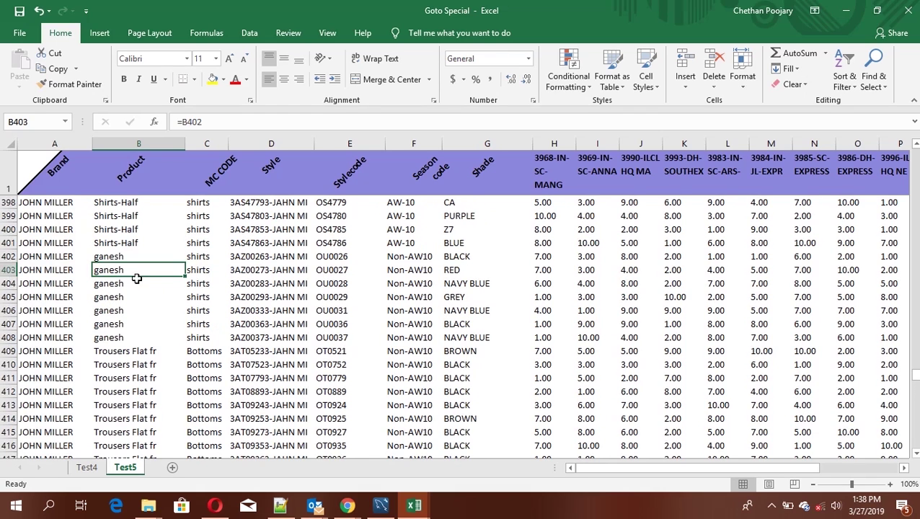